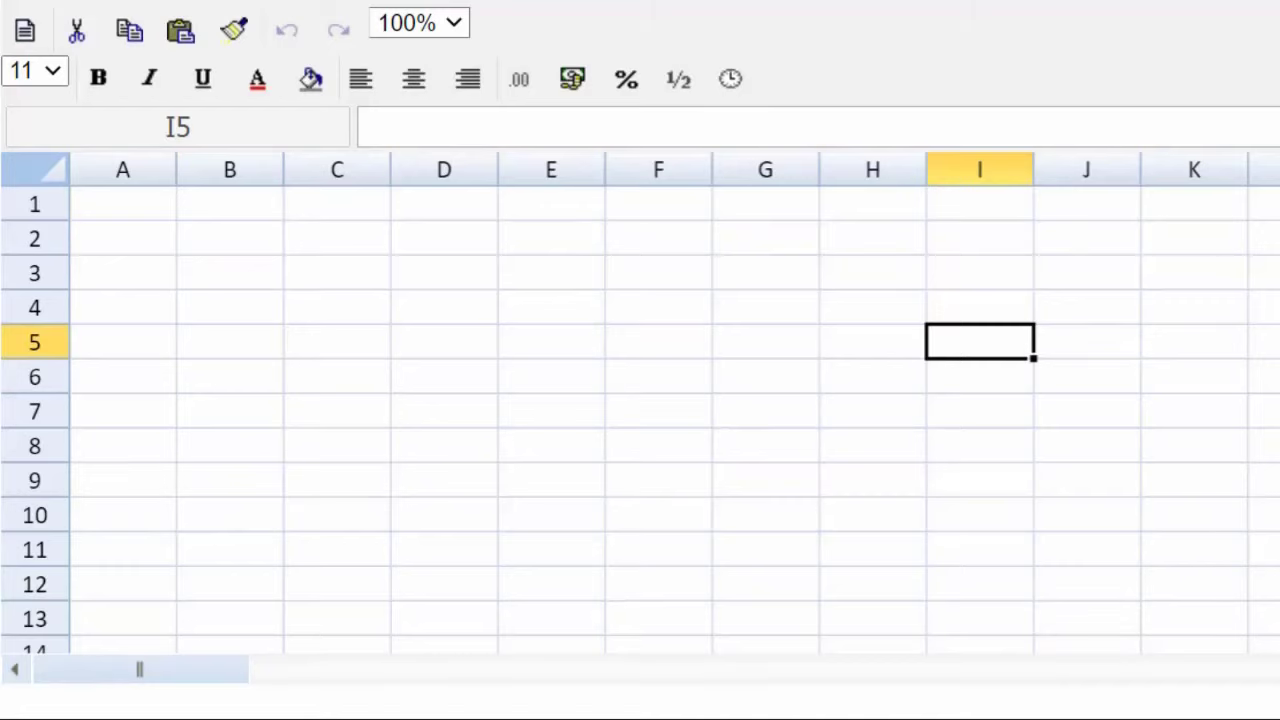
Step: Enter the headings "Capital Structure" in B3 and "MV" in C3, and fit column B's width to its text
click(217, 272)
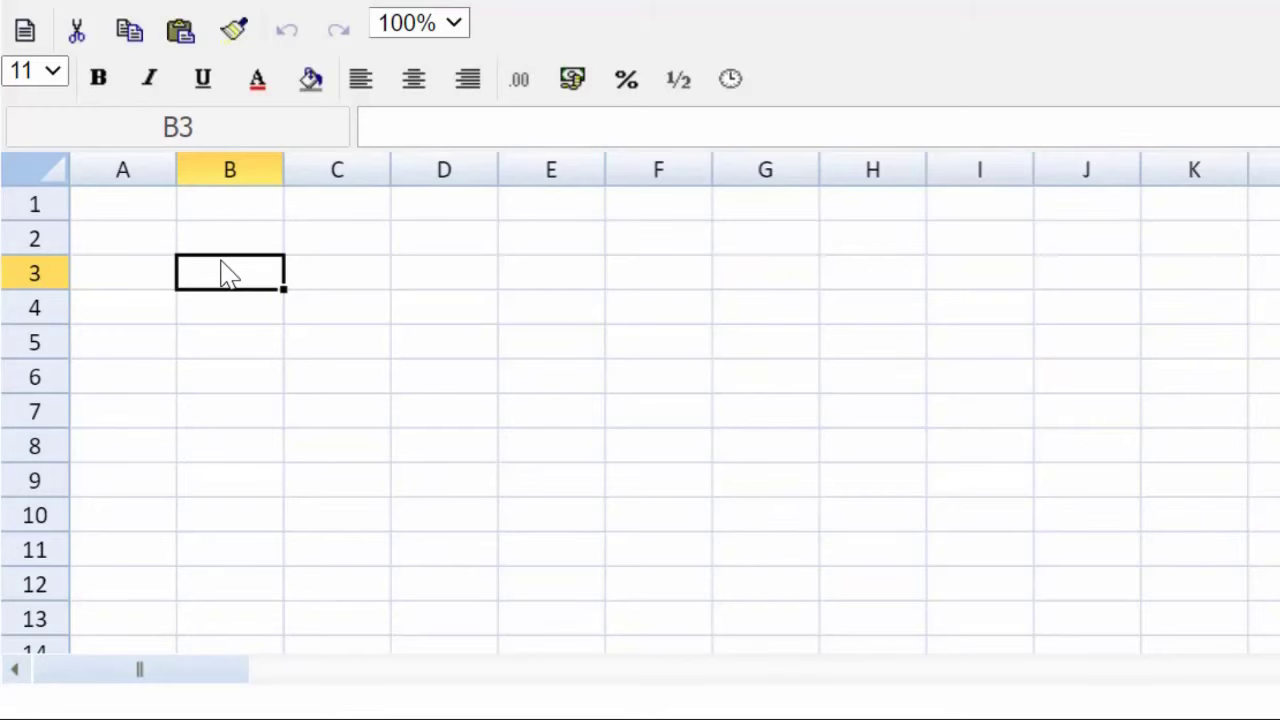
text(Capital)
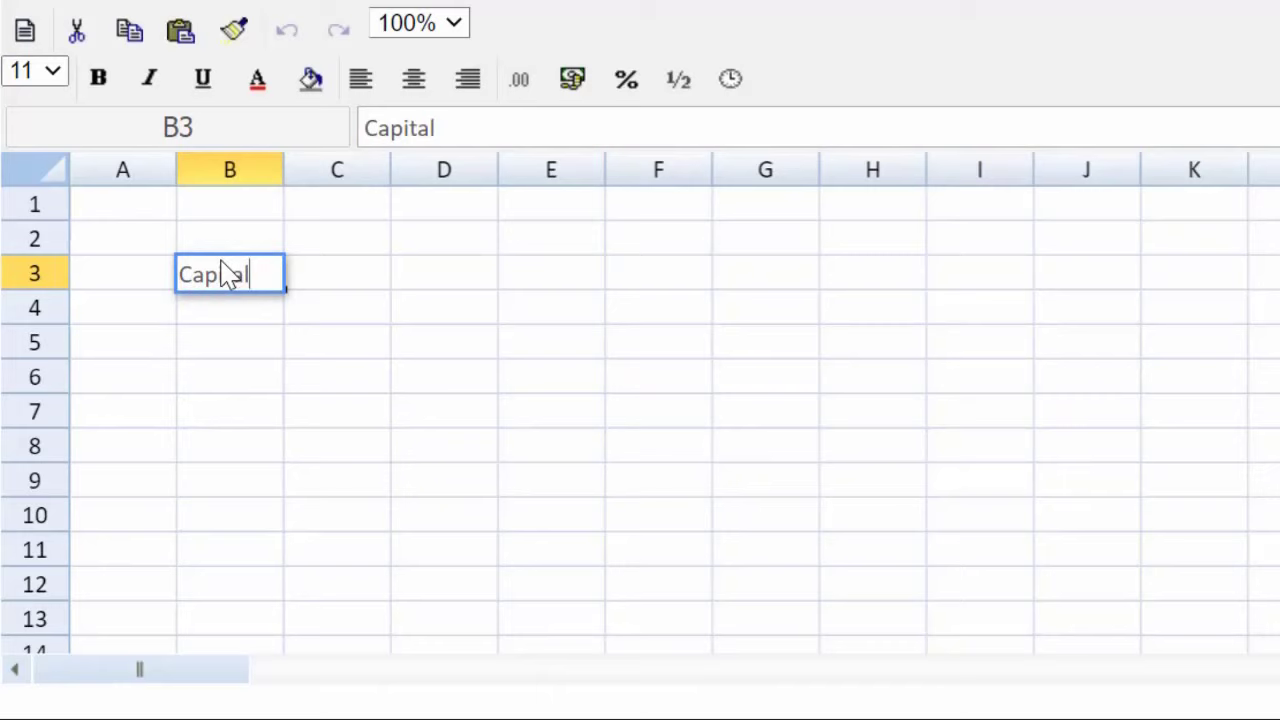
text( Structure)
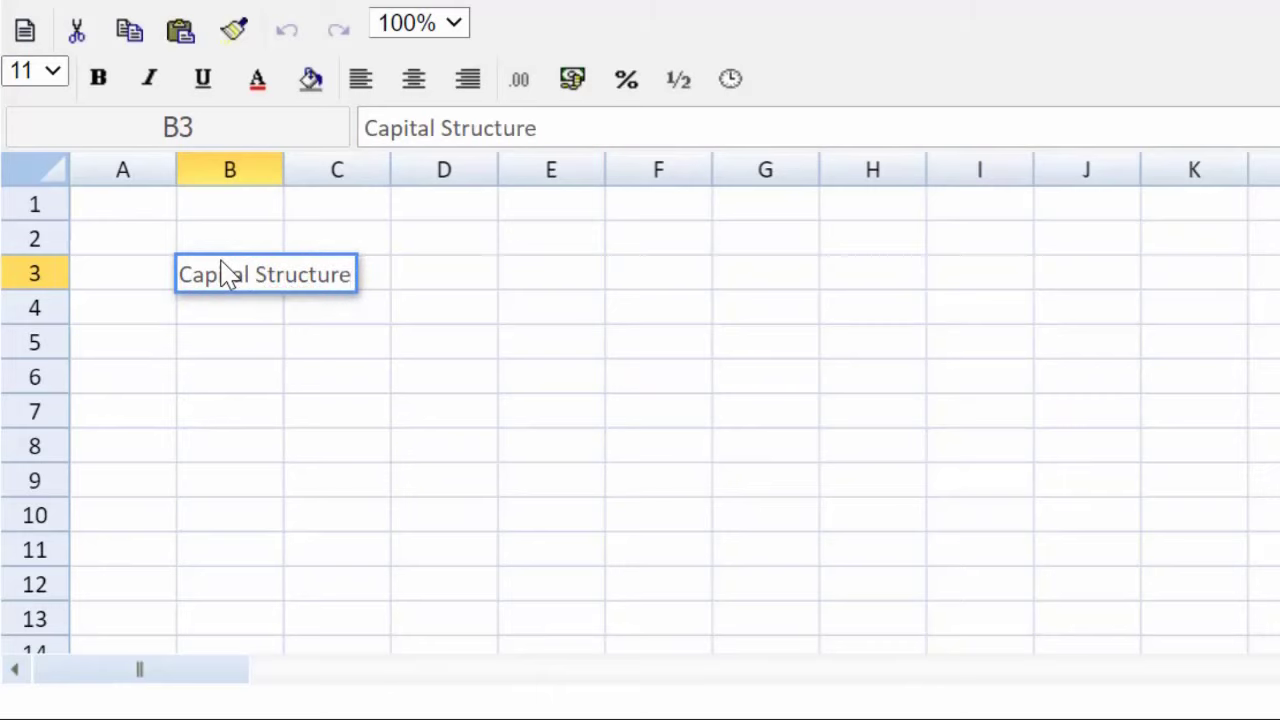
key(Tab)
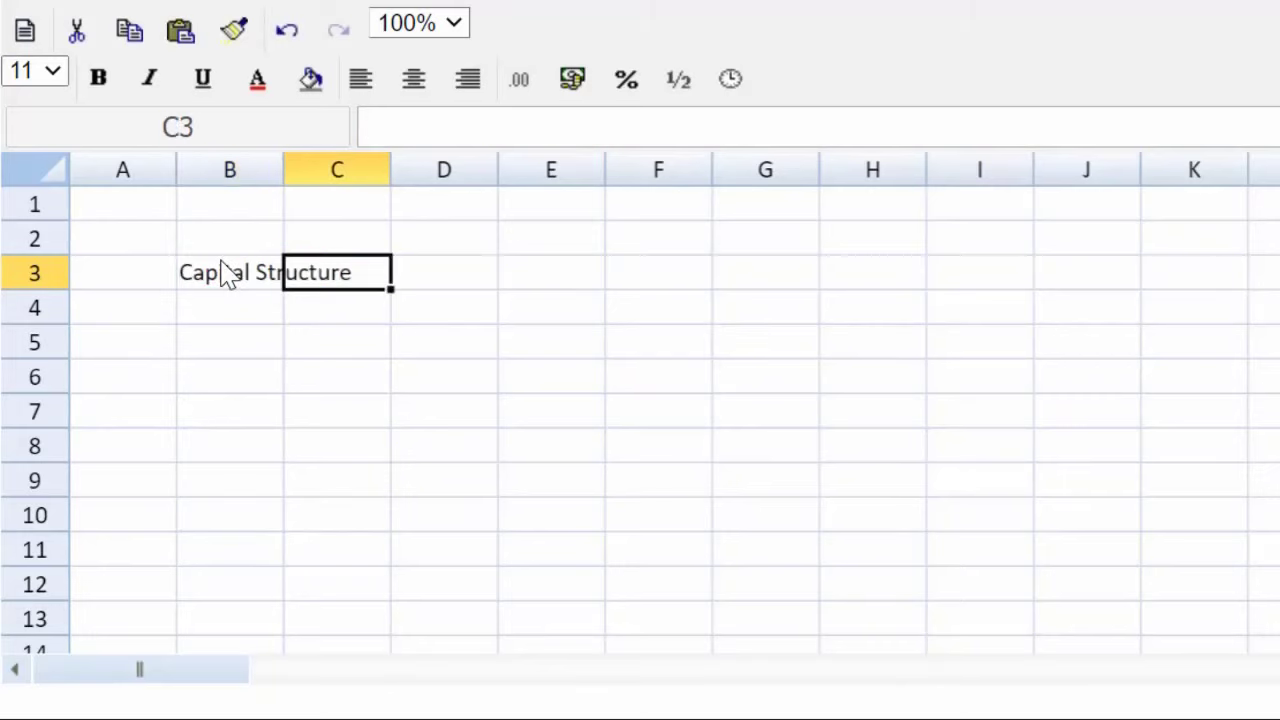
text(MV)
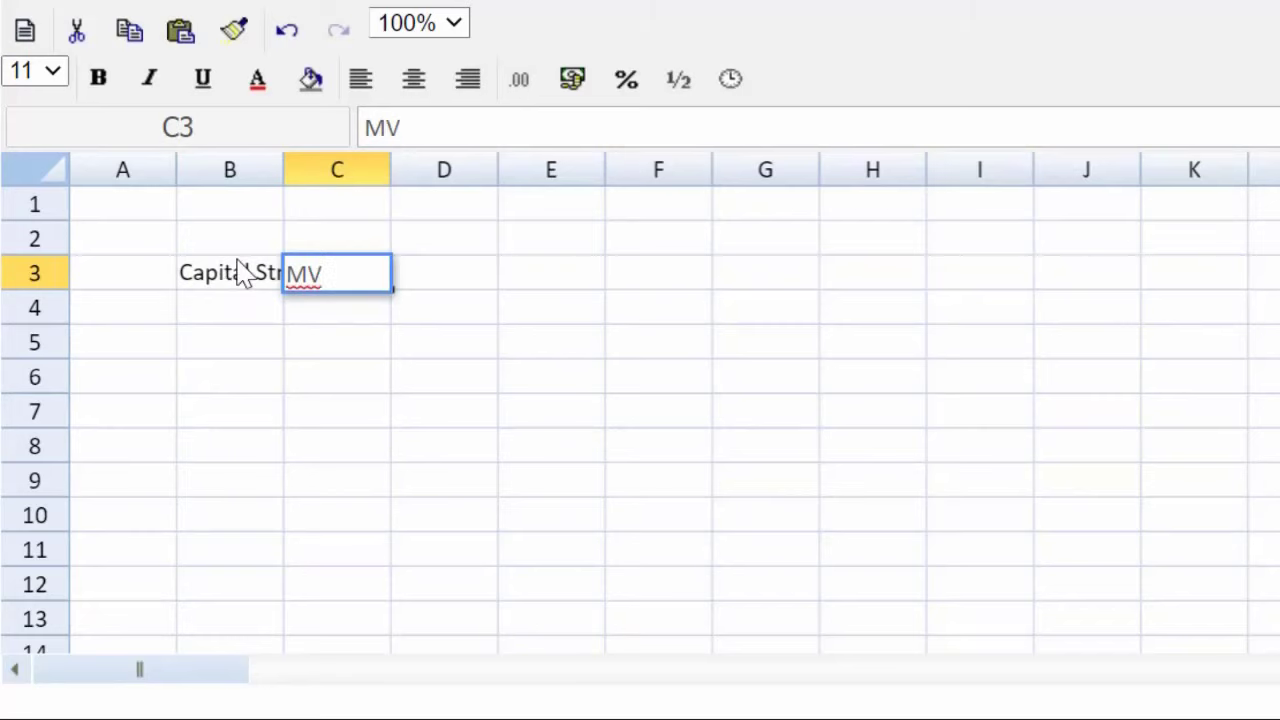
double_click(285, 167)
Step: Enter the headings "Cost of Capital", "MV * Cost of C" and "WACC" in D3, E3 and F3, and fit columns D and E to their text
click(505, 282)
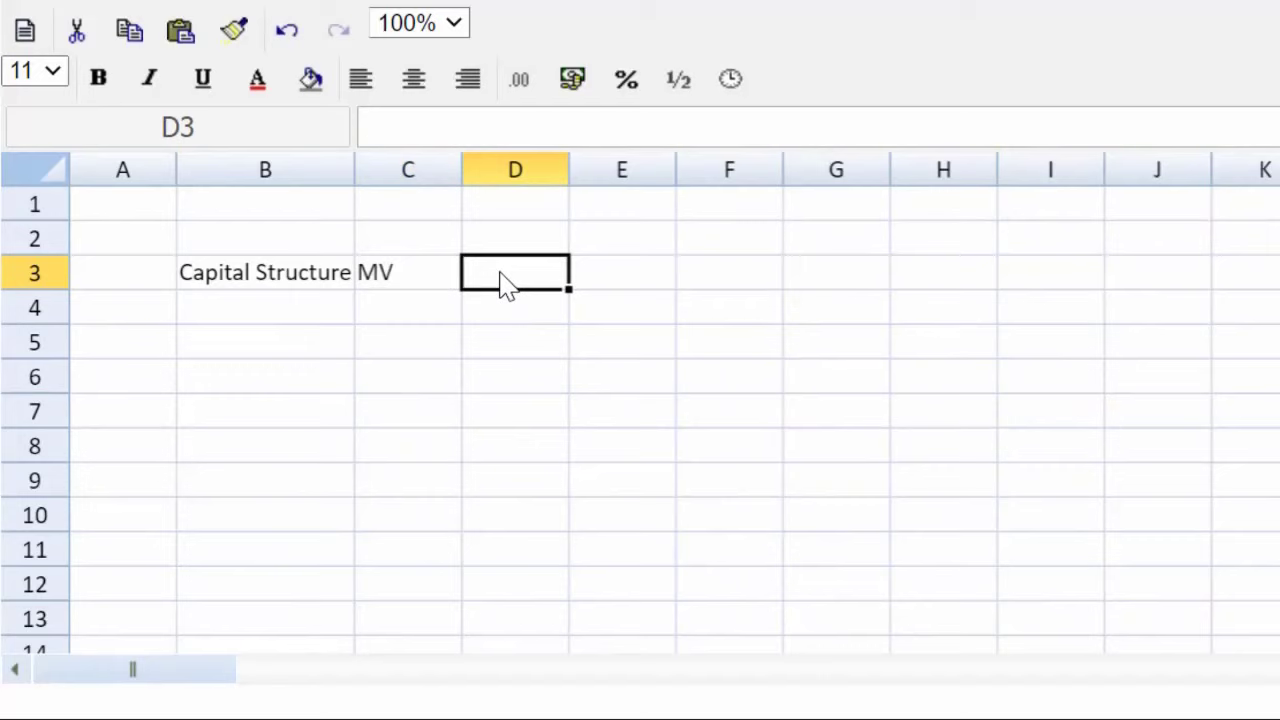
text(Cost of)
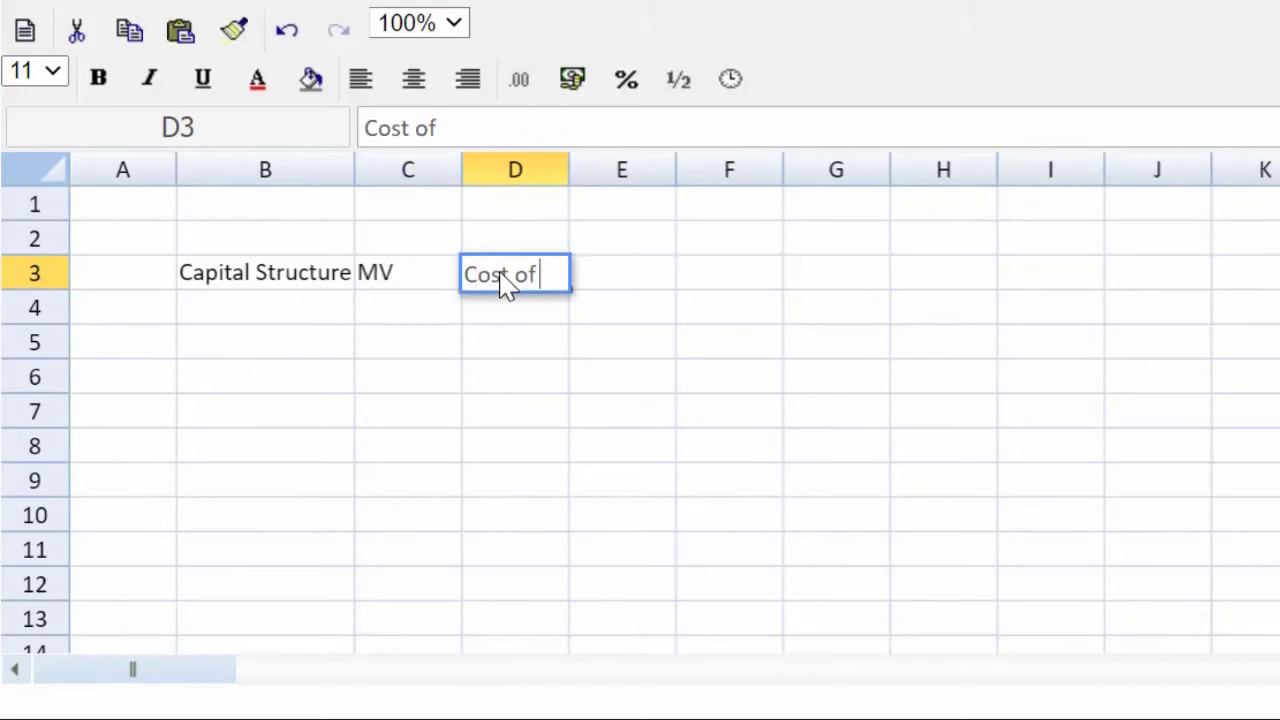
text( Capital)
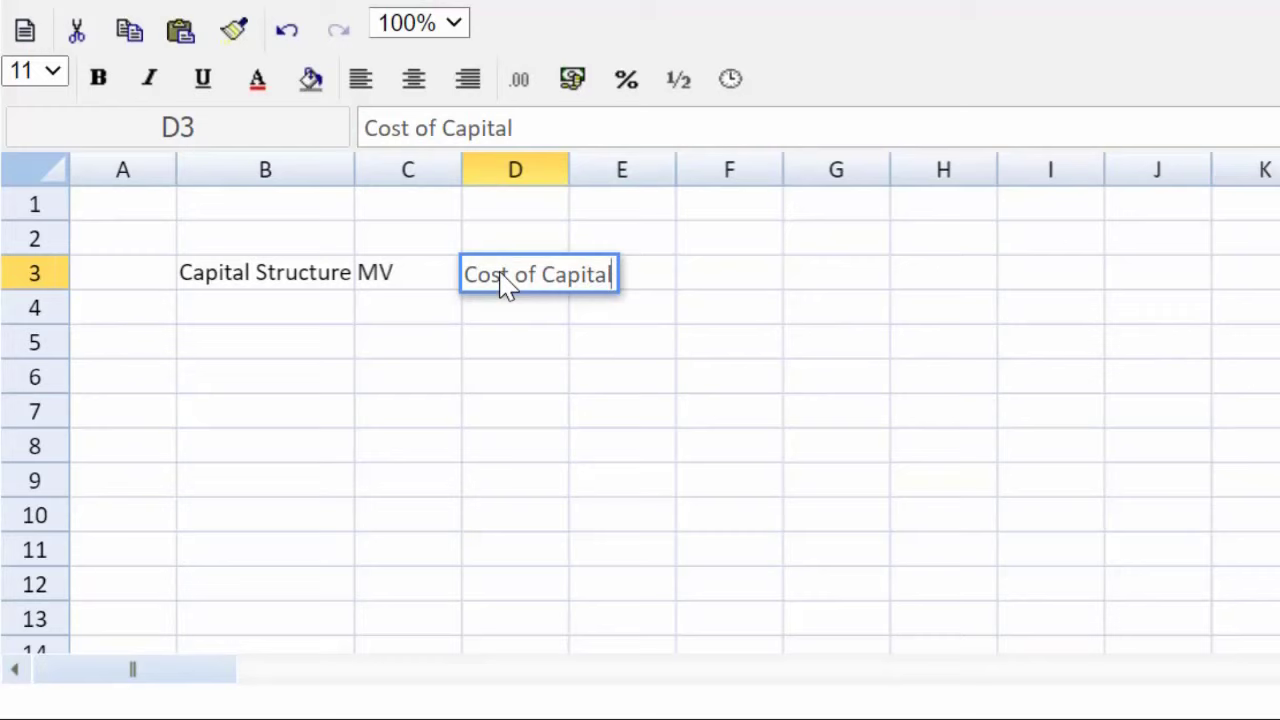
key(Tab)
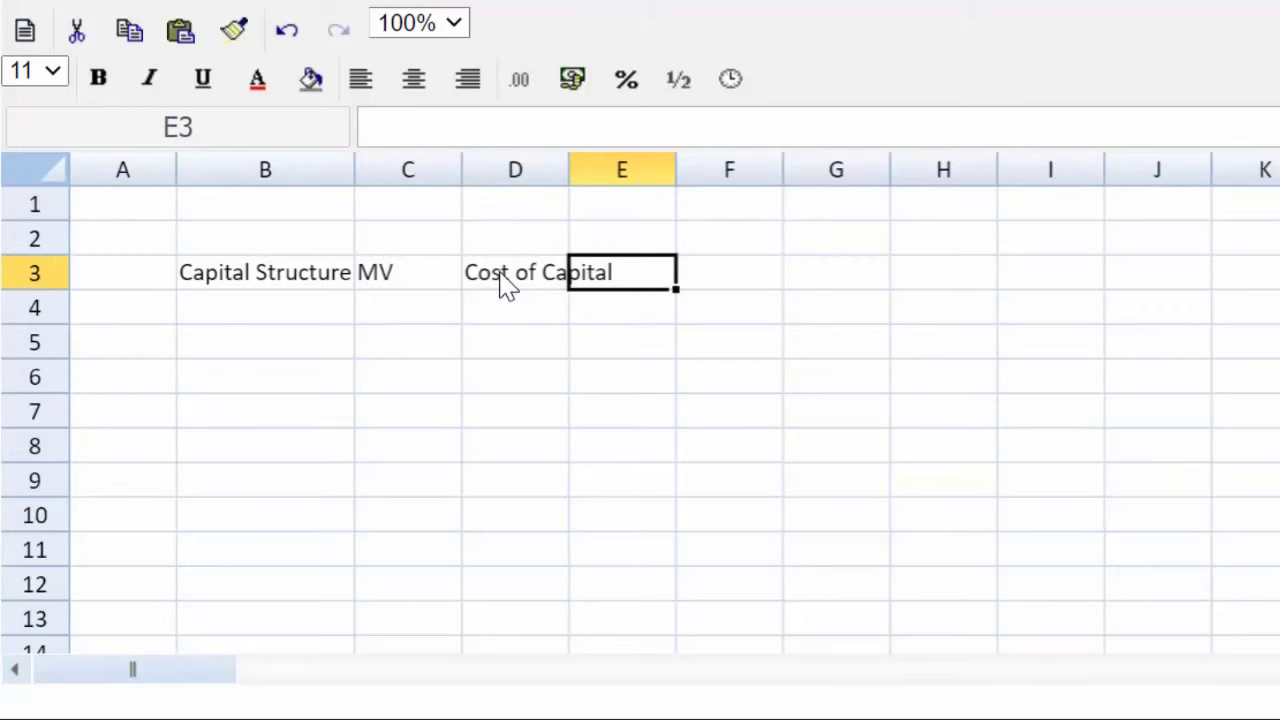
text(M)
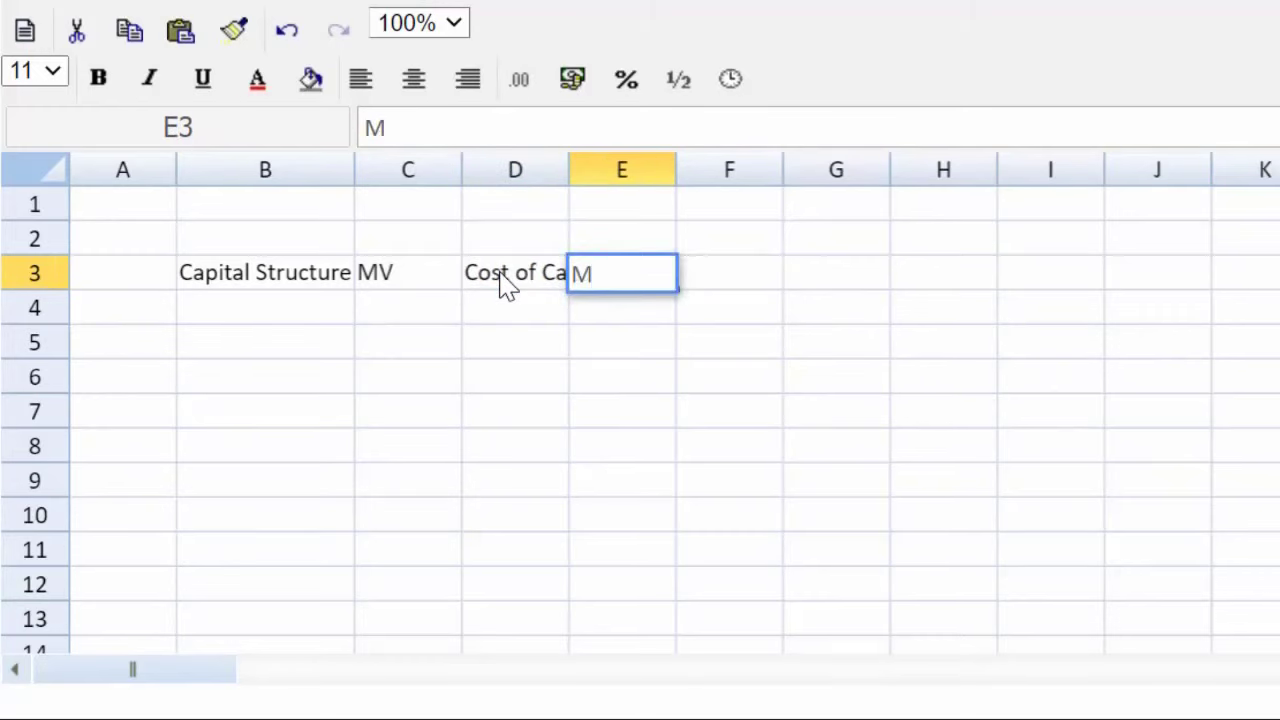
text(V * Cost of C)
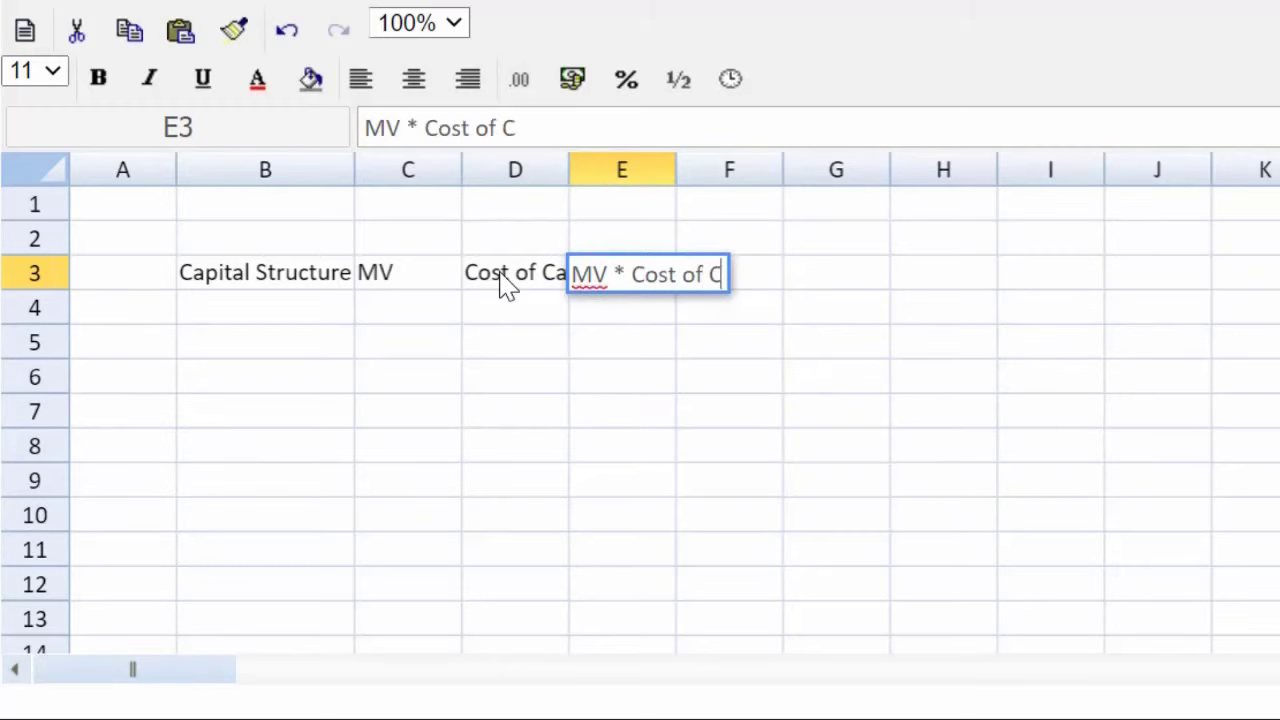
click(750, 282)
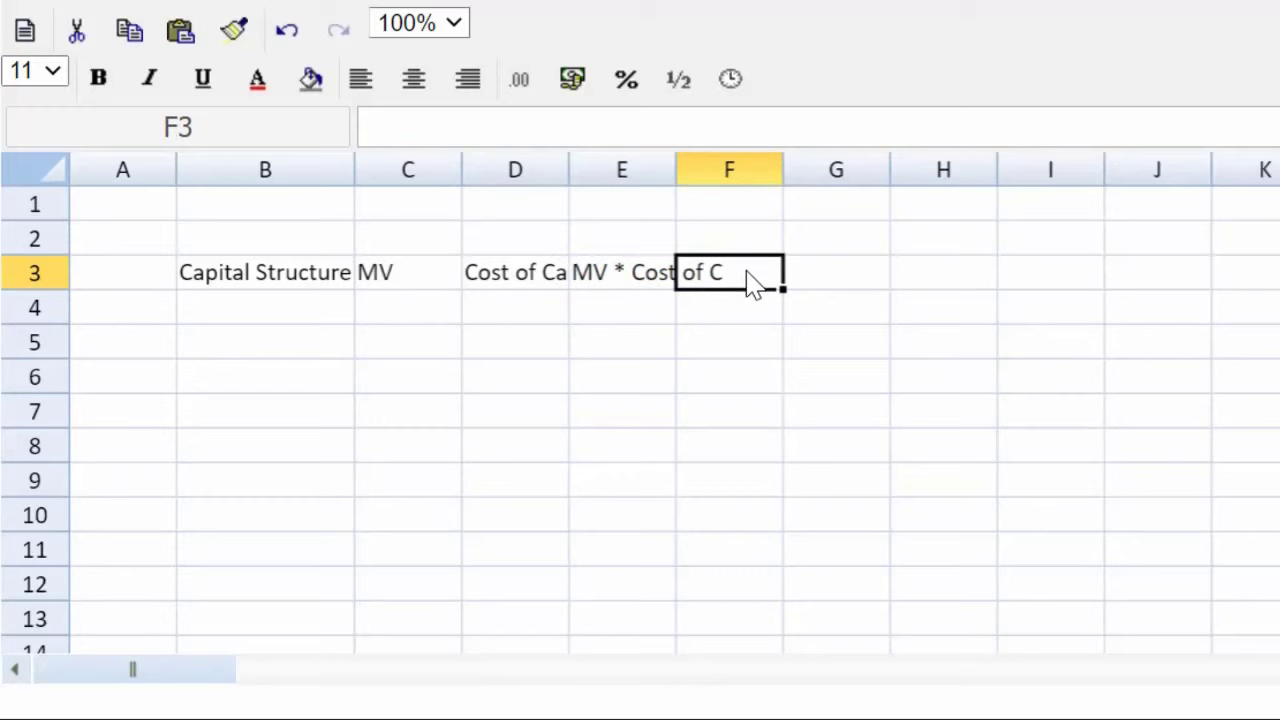
text(WACC)
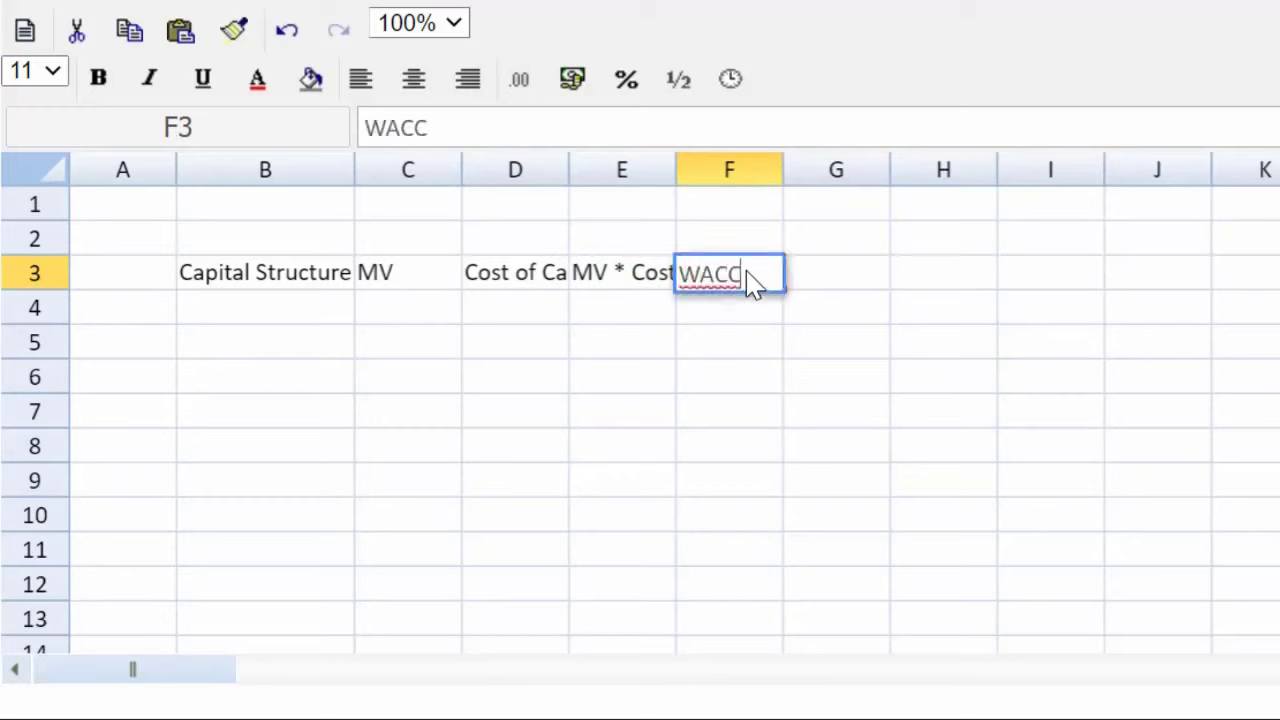
key(Return)
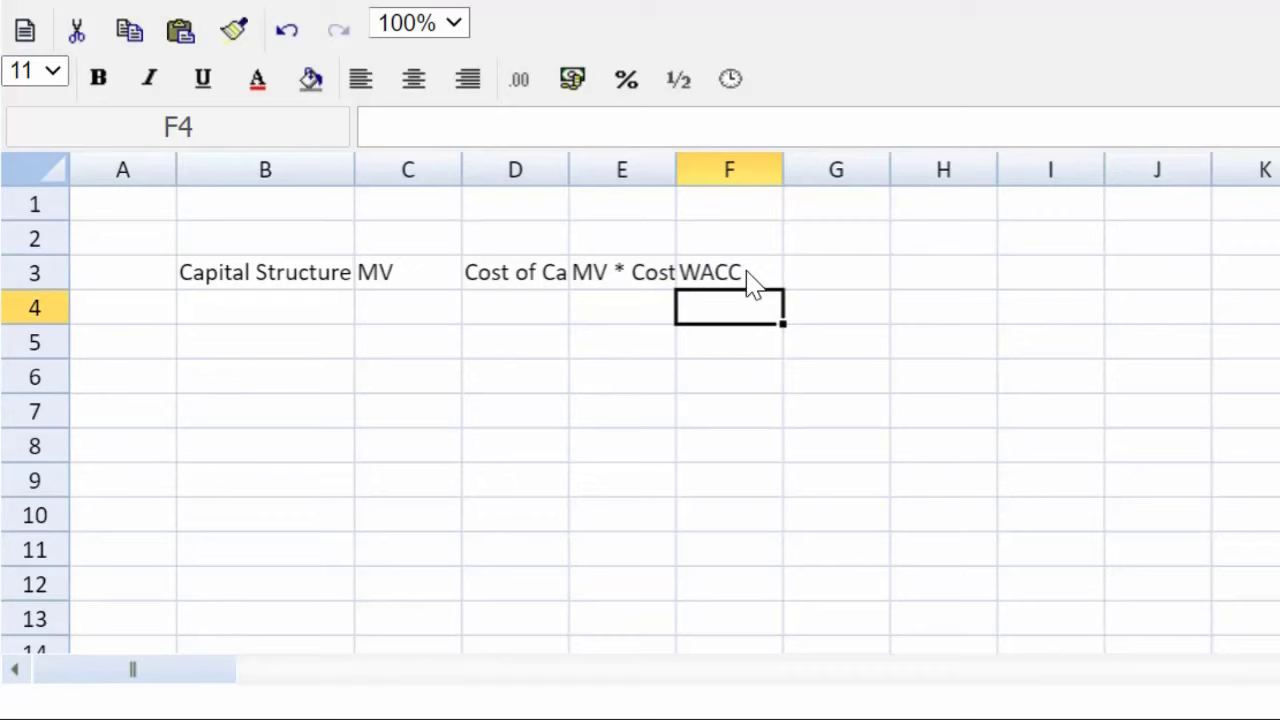
double_click(566, 169)
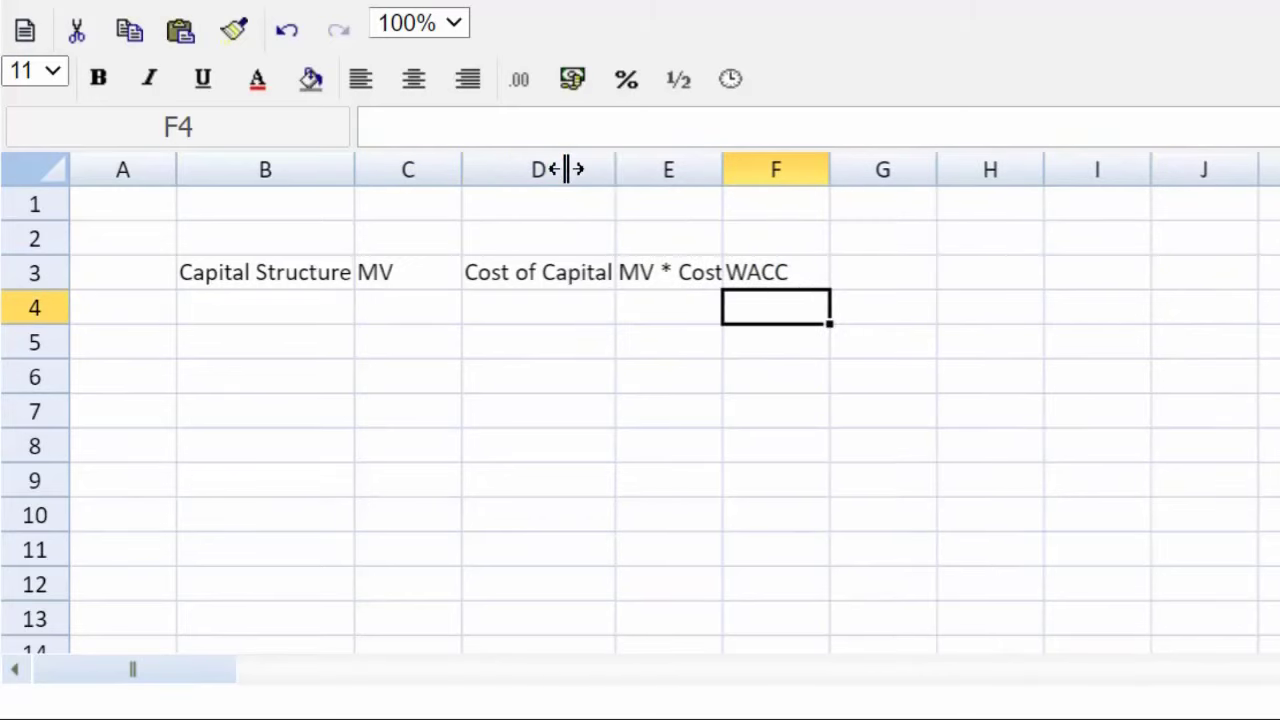
double_click(723, 168)
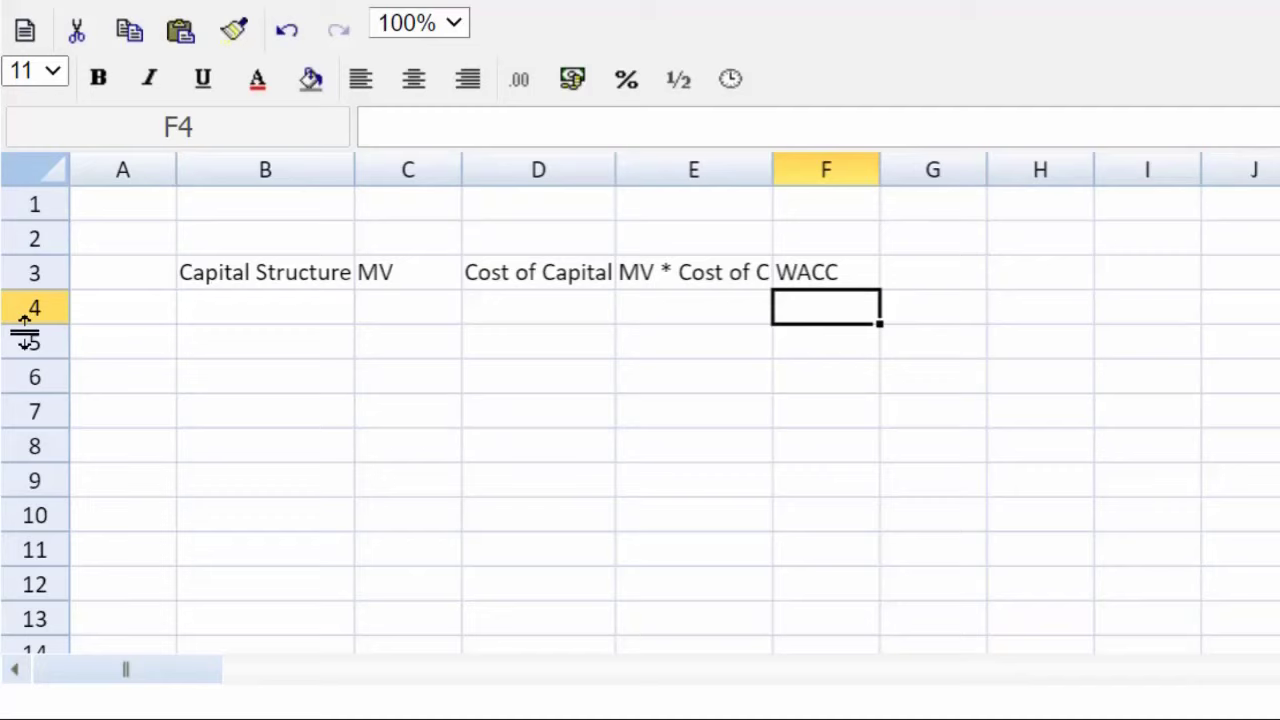
Step: Make the headings in row 3 bold and centred, and widen column B slightly
click(33, 275)
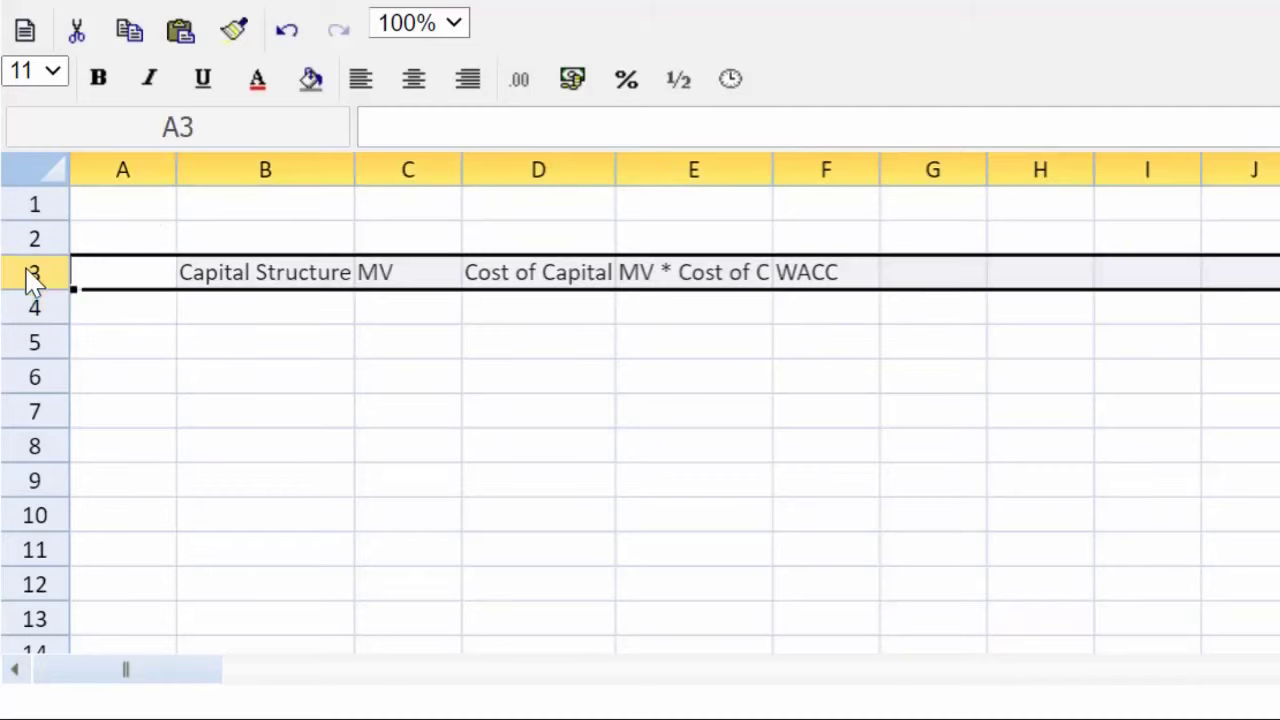
click(100, 80)
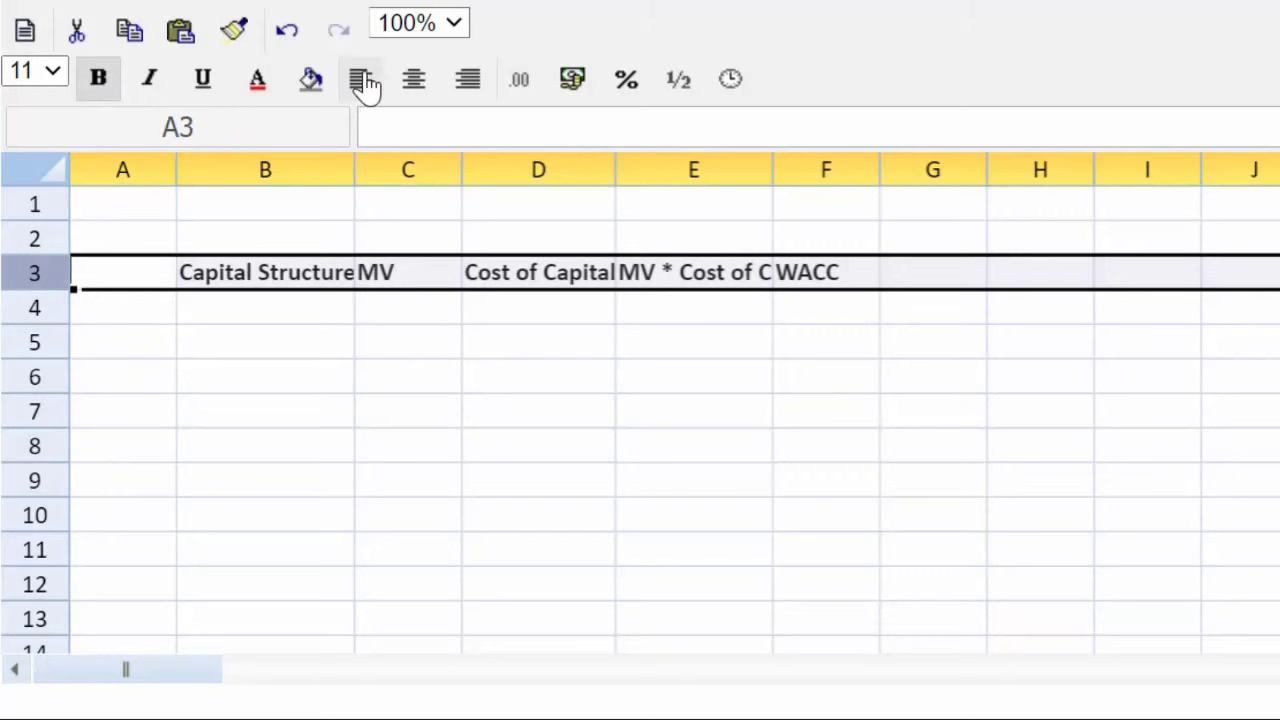
click(418, 84)
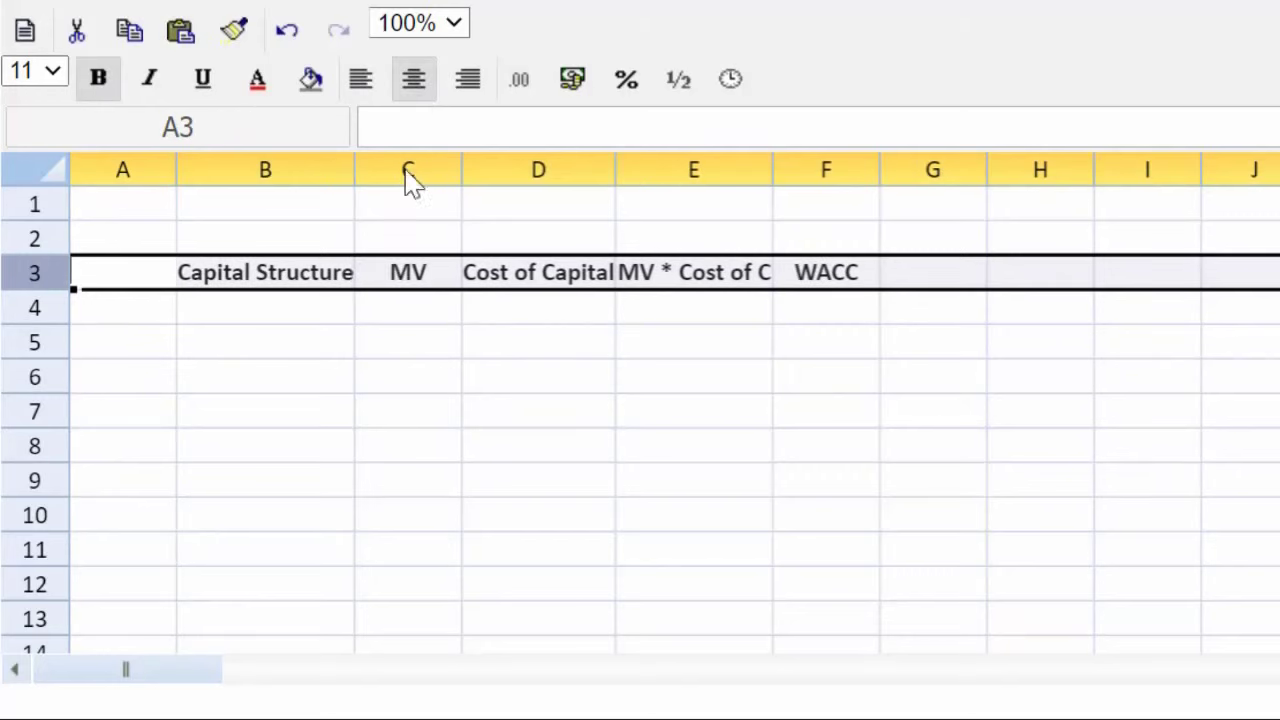
drag(355, 168, 376, 168)
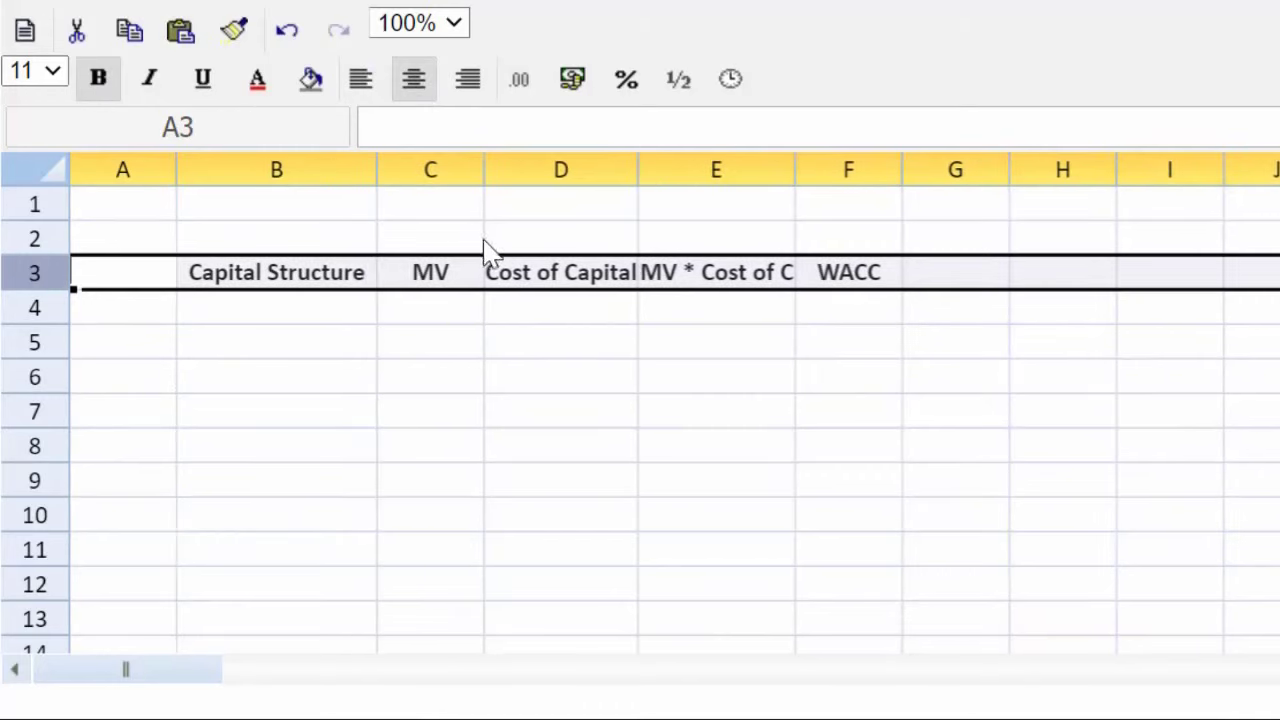
click(583, 347)
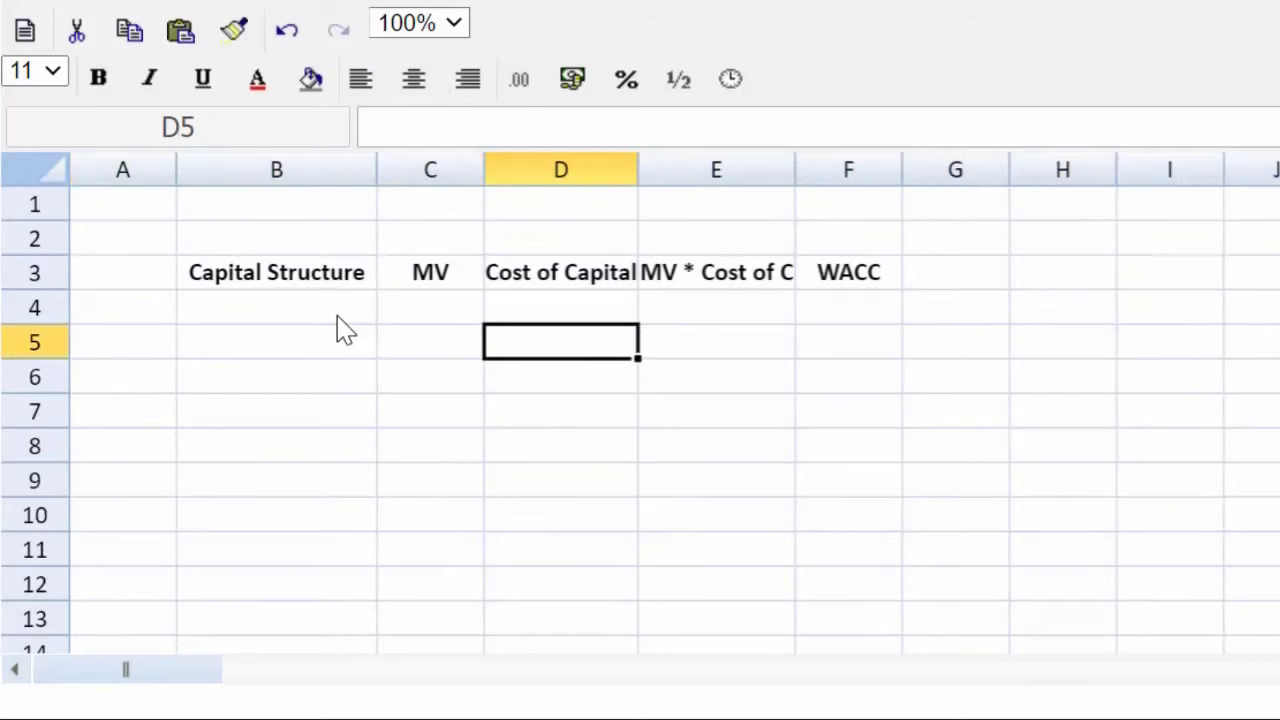
Step: Enter the capital sources "Ordinary Shares" in B4 and "6% Pref Shares" in B5
click(355, 318)
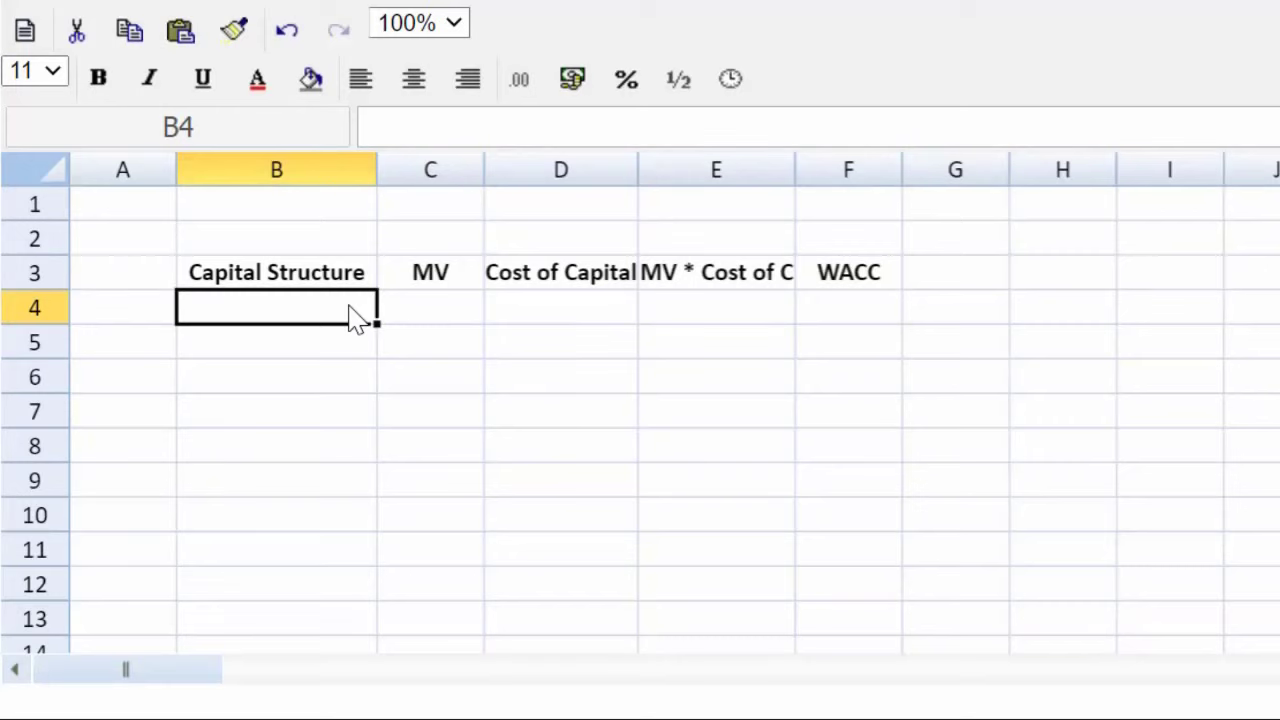
text(Ordinary Sha)
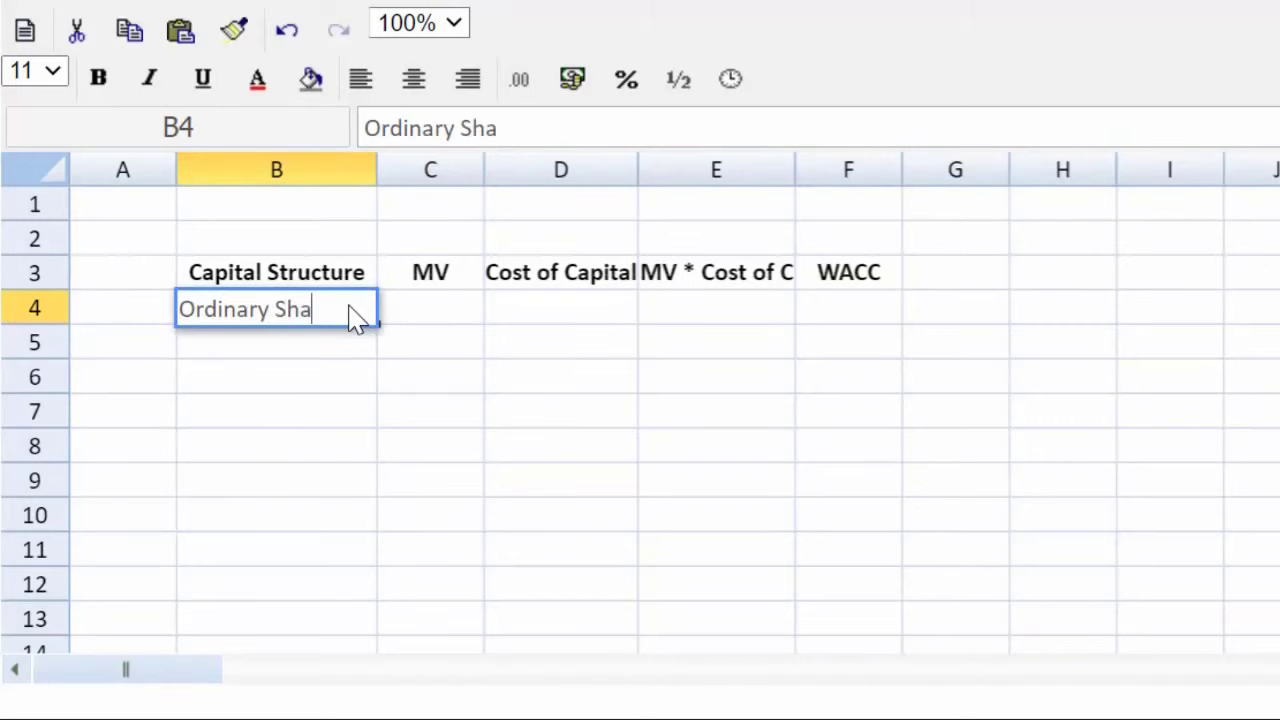
text(res)
key(Return)
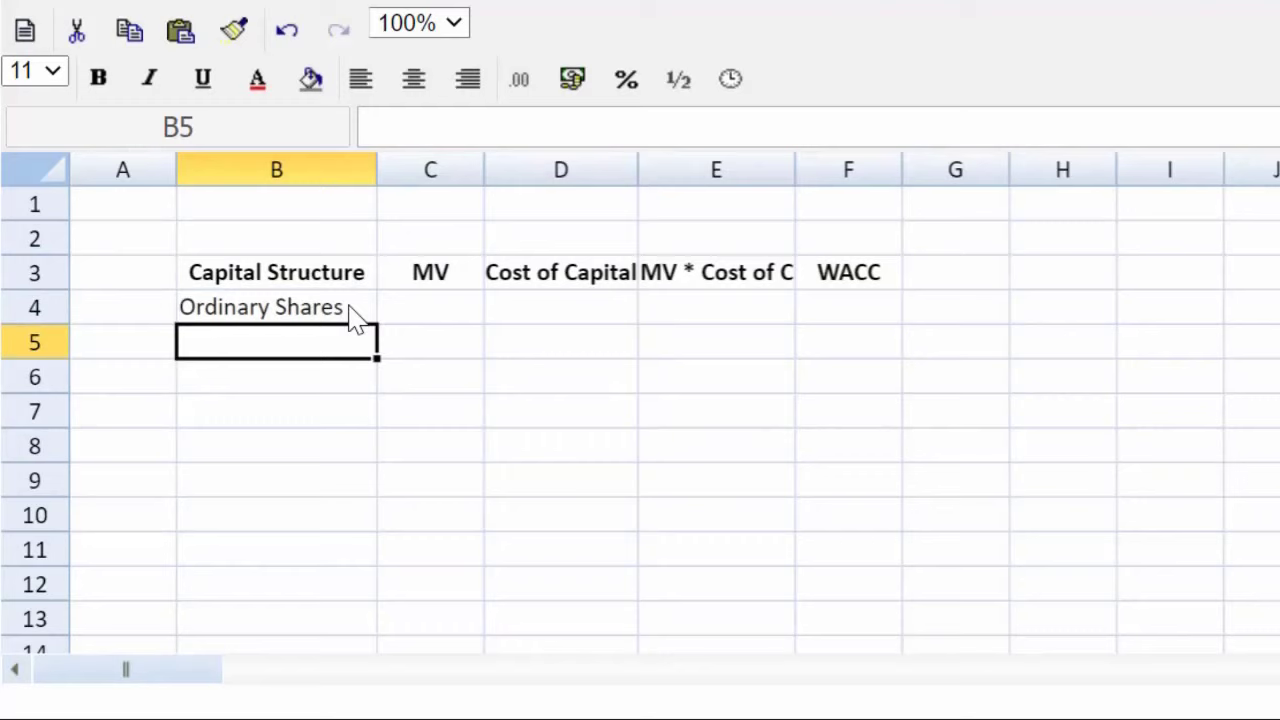
text(6% P)
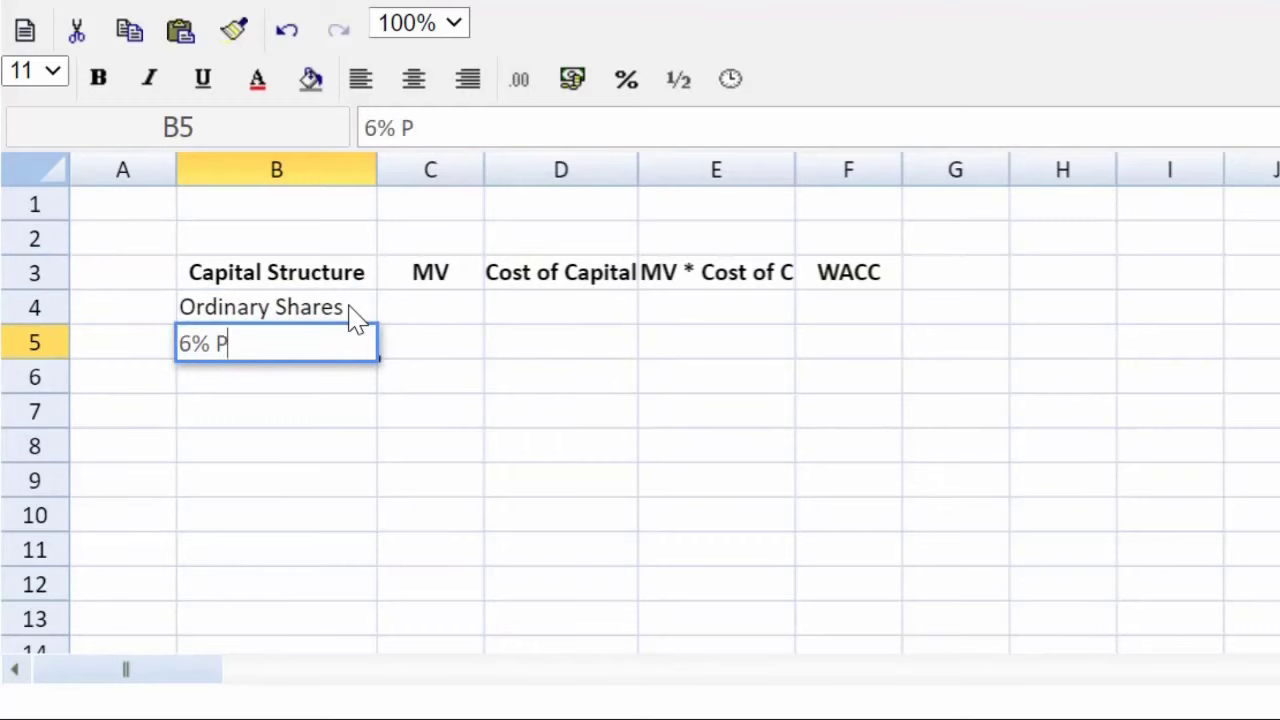
text(ref Shares)
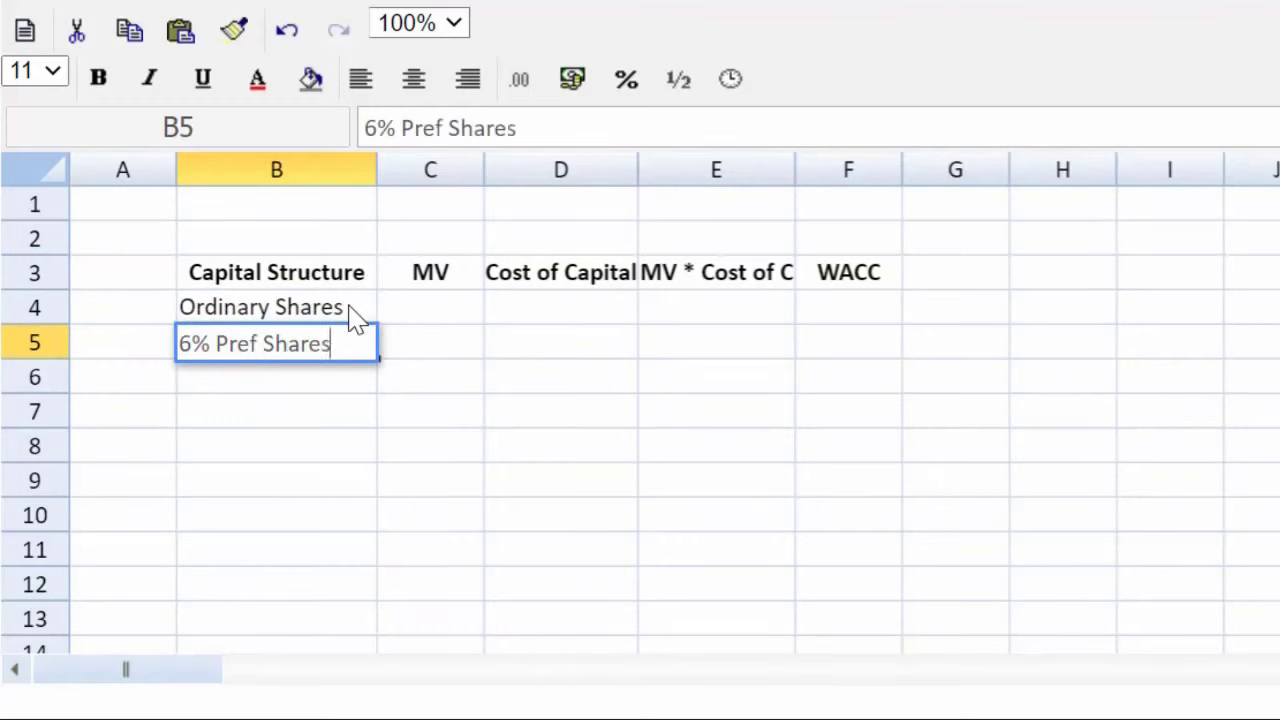
key(Return)
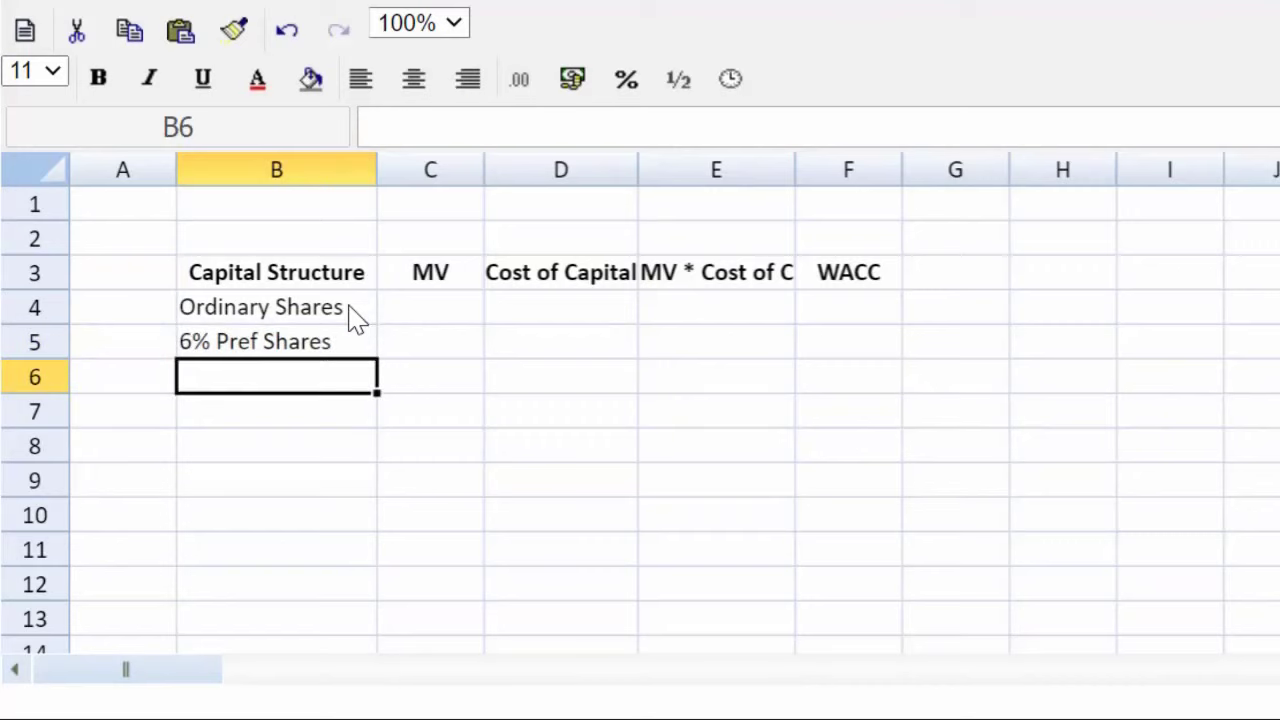
Step: Add the debt sources "8% Loan Notes" in B6 and "Bank Loan" in B7
text(8% Lo)
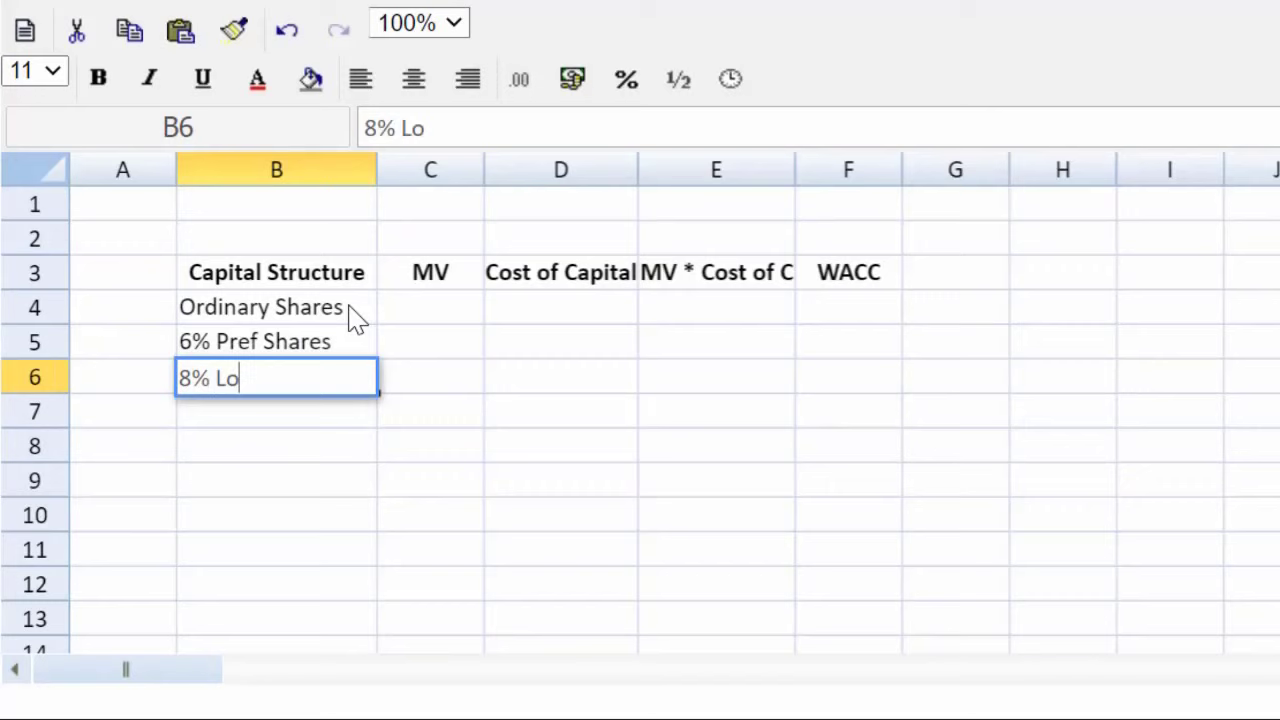
text(an Notes)
key(Return)
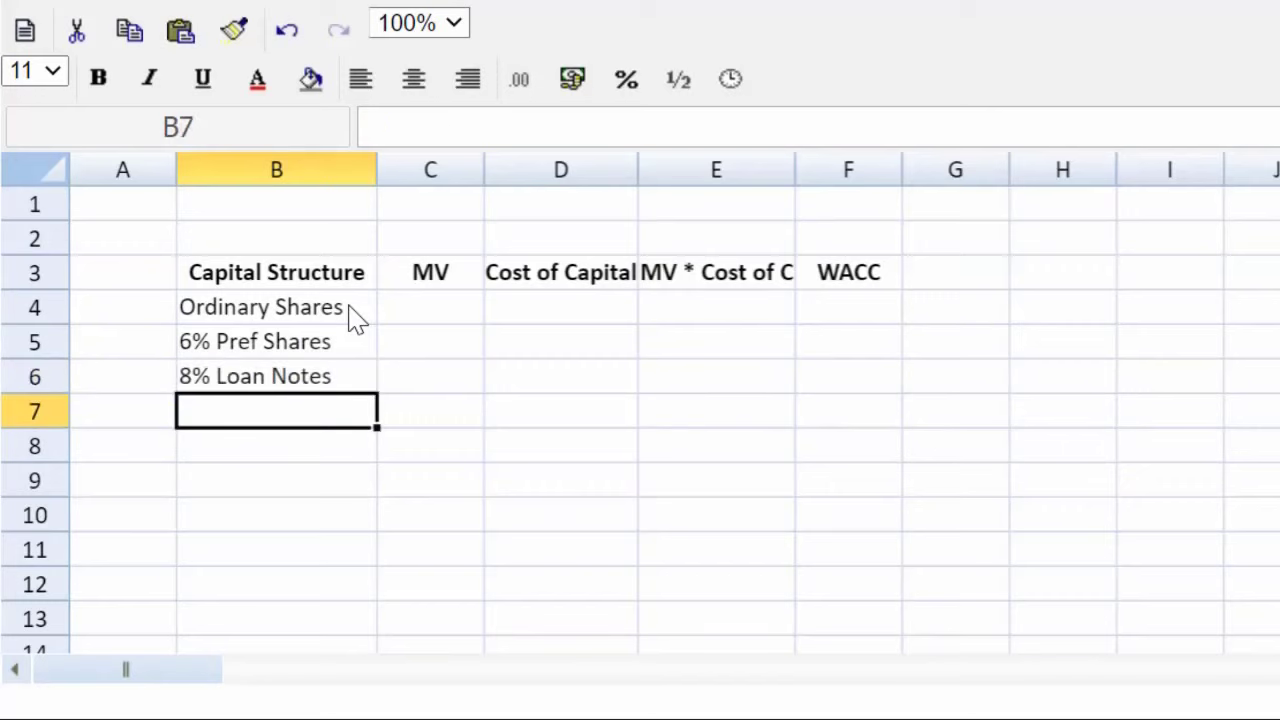
text(Bank L)
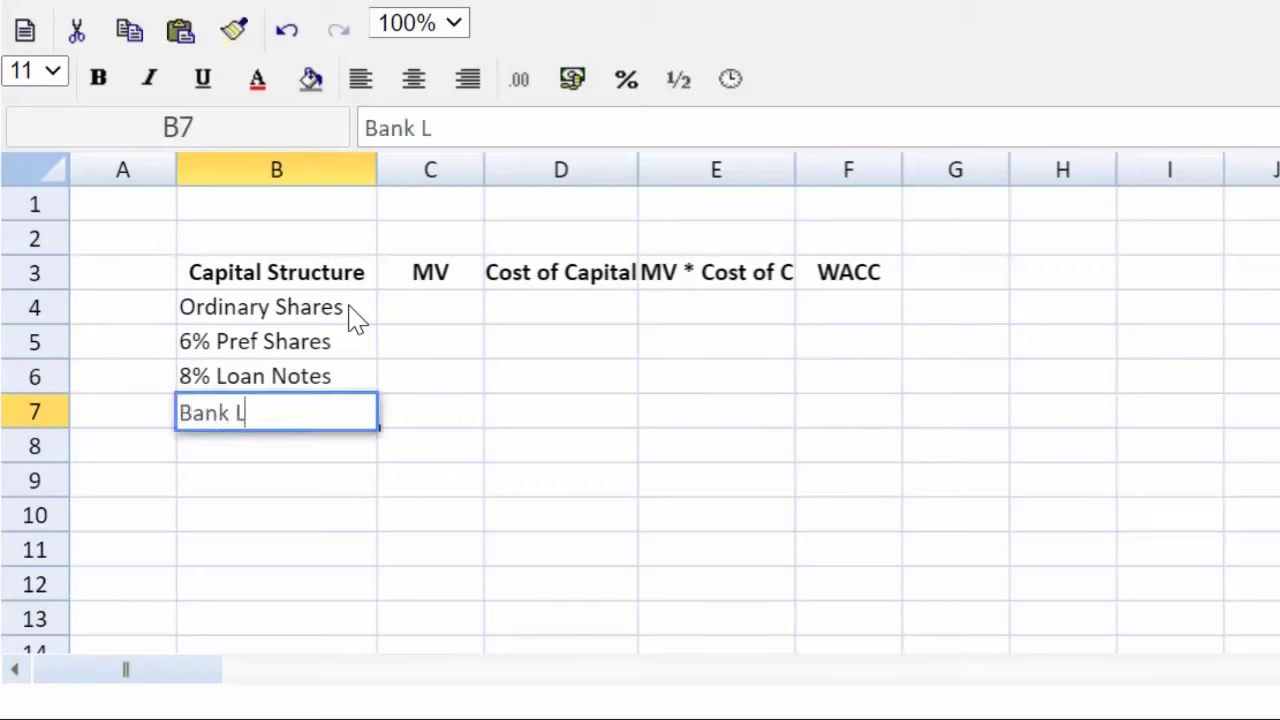
text(oad)
key(BackSpace)
text(n)
key(Return)
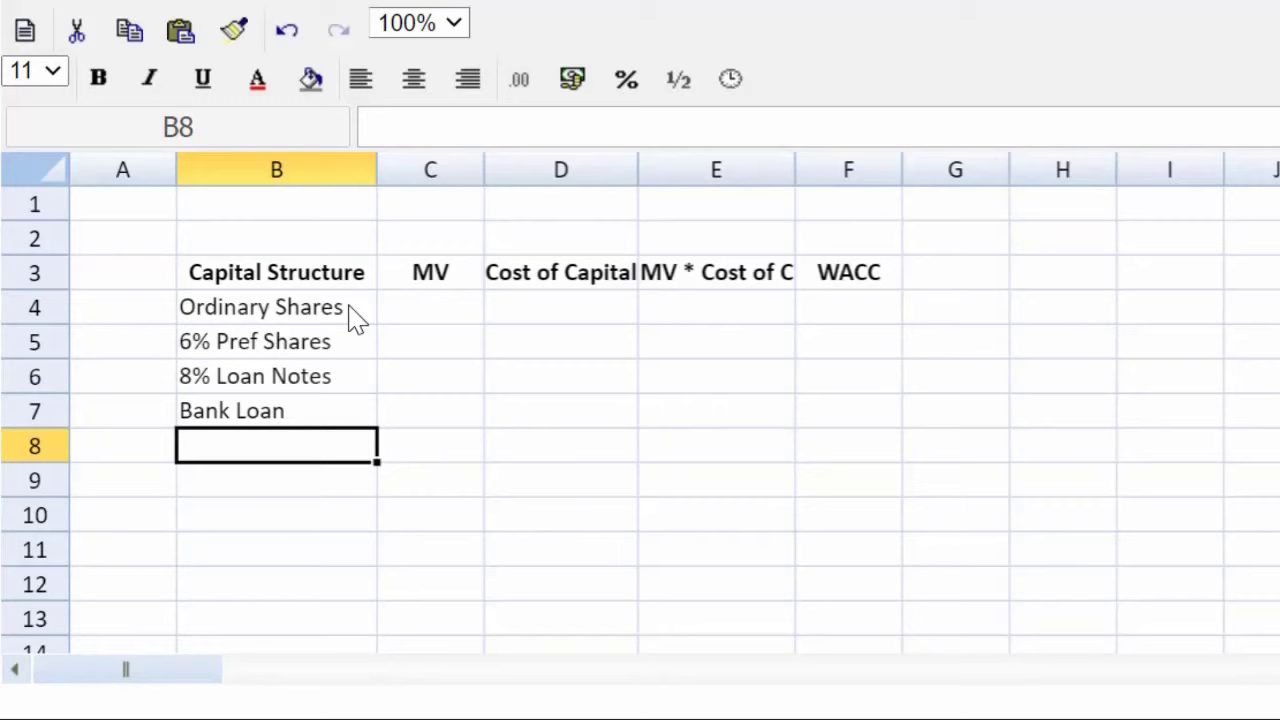
Step: Enter 5 as the market value of the Bank Loan in C7
key(Up)
key(Right)
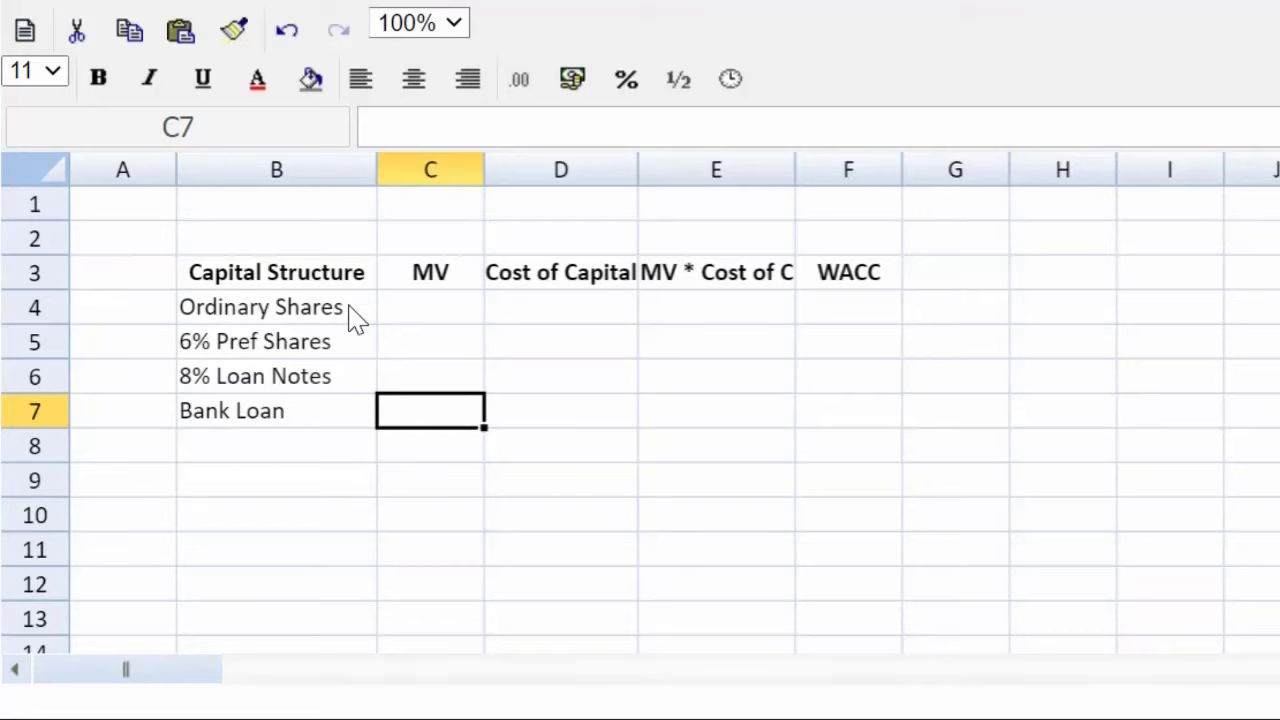
text(5)
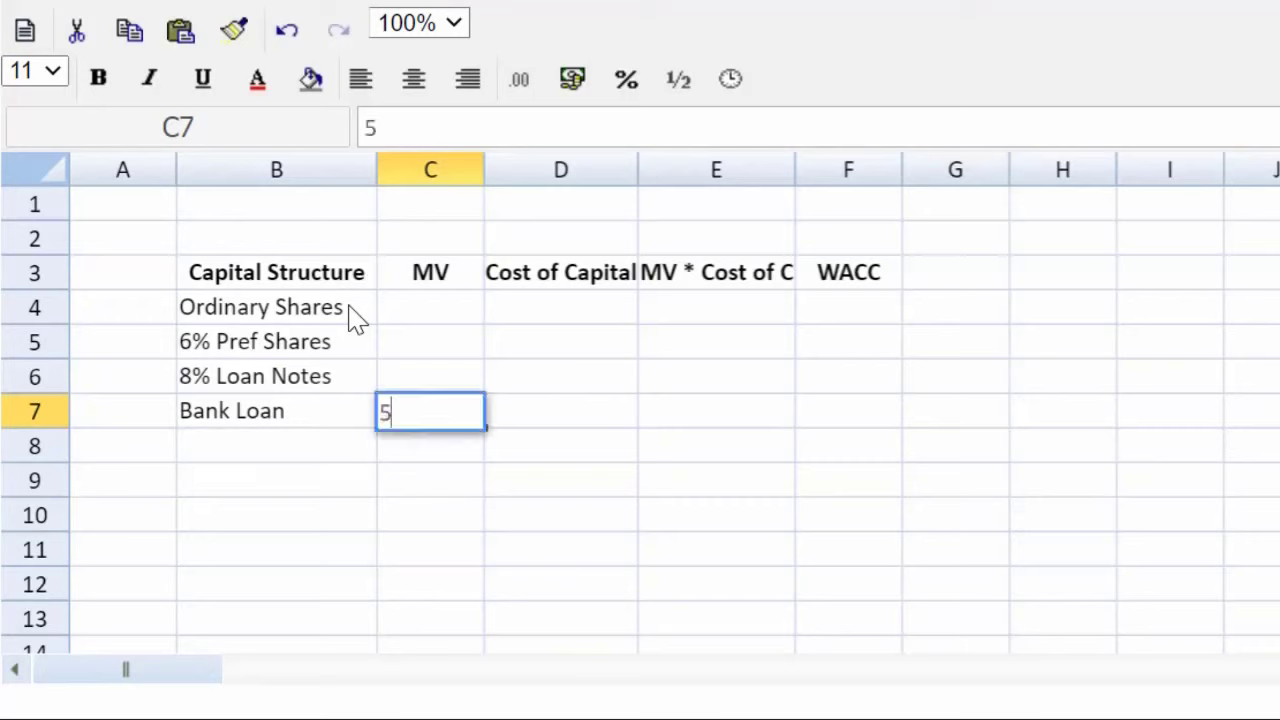
key(Return)
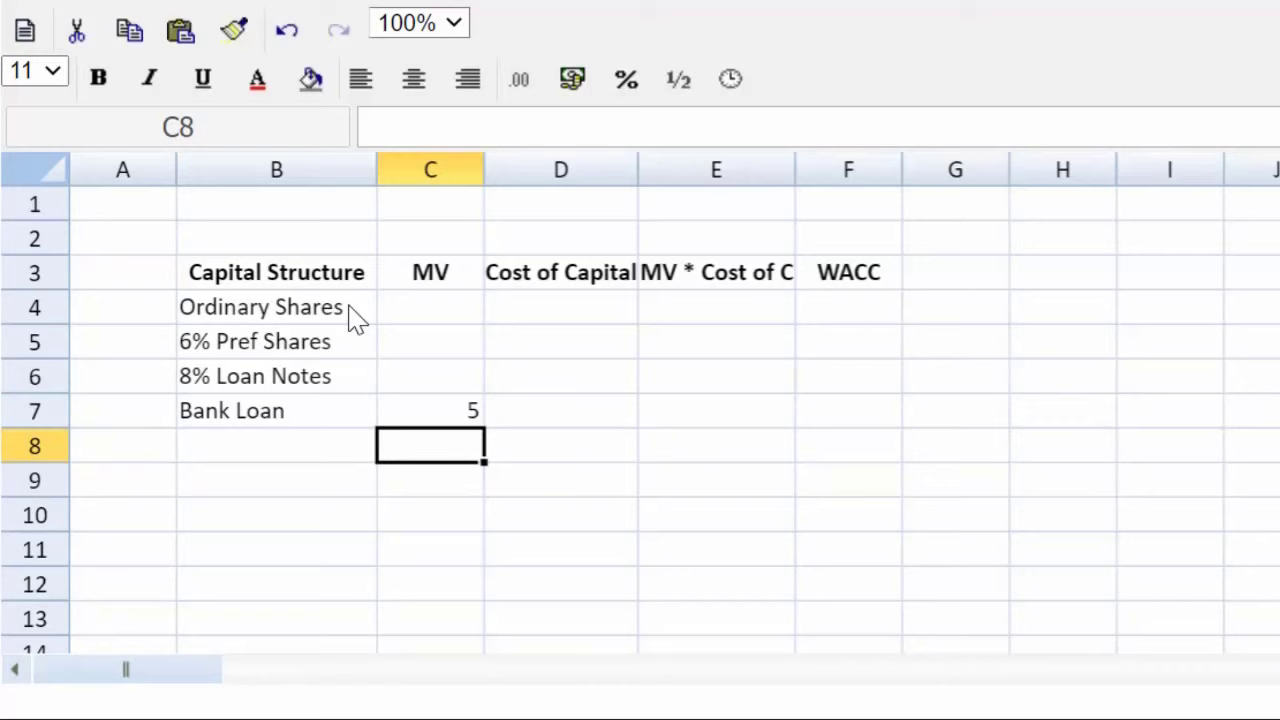
Step: Enter the formula =15*6.10 in C4 as the market value of the Ordinary Shares
key(Up)
key(Up)
key(Up)
key(Up)
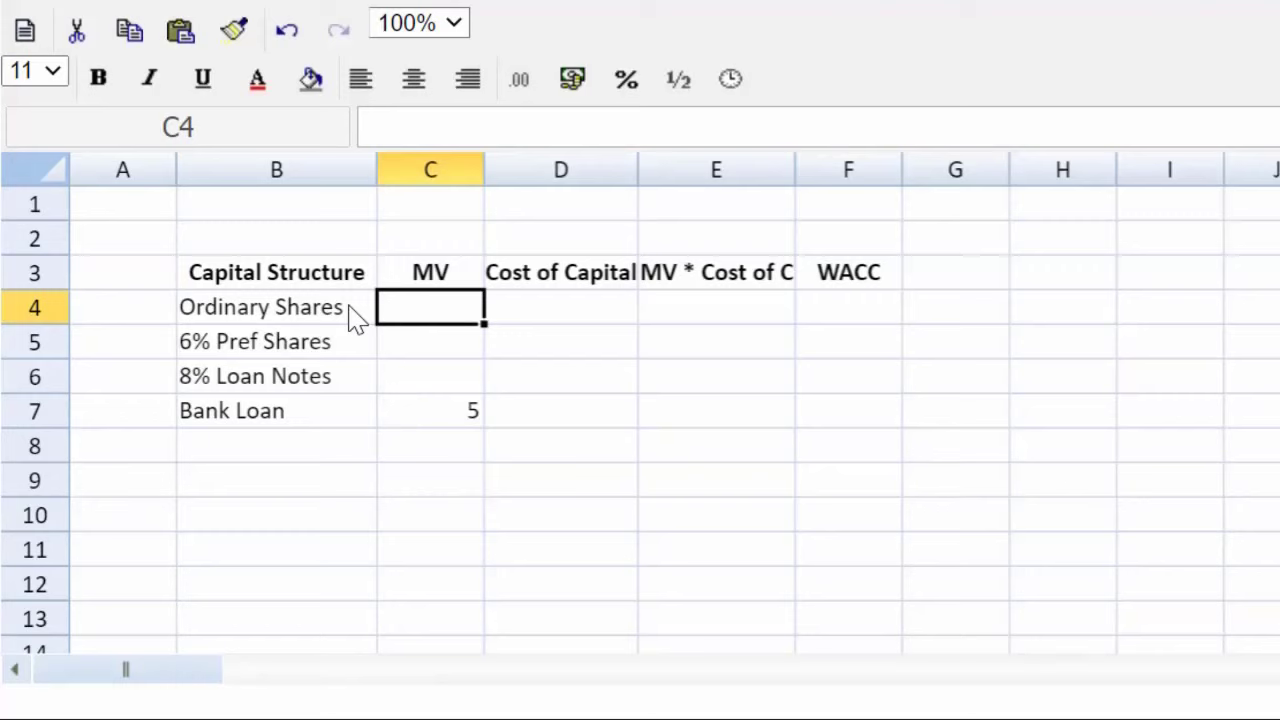
text(15)
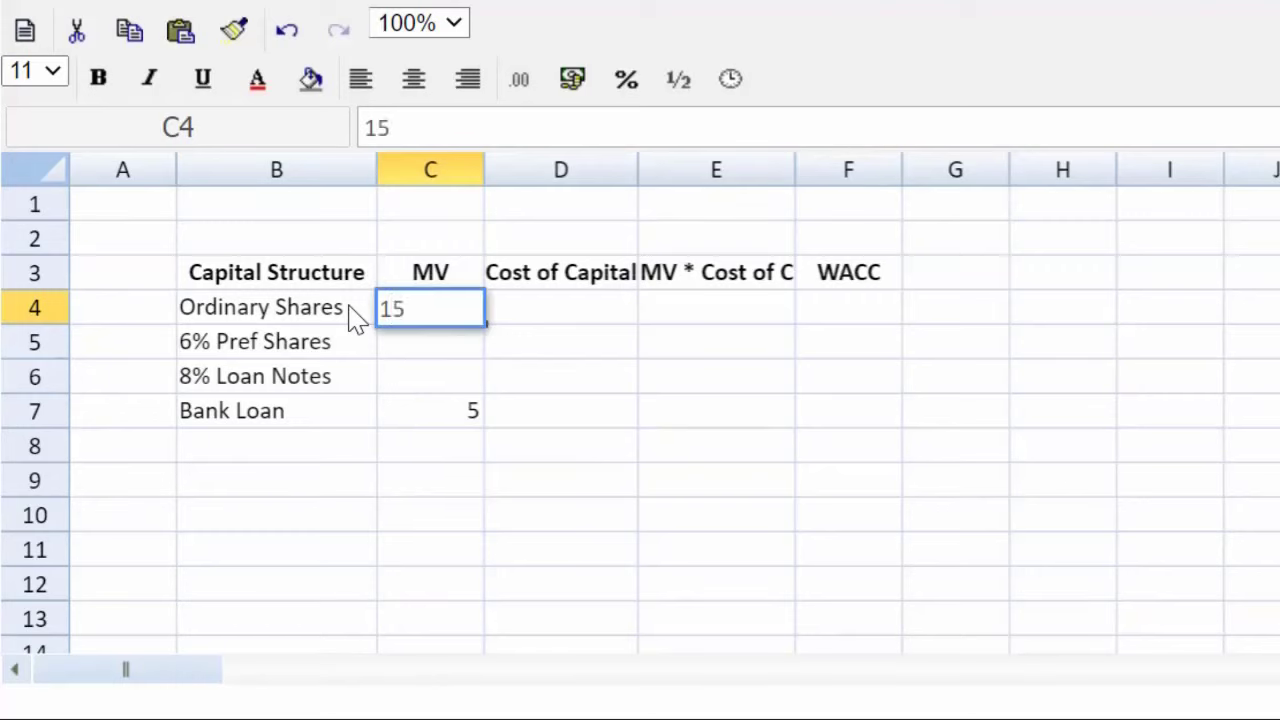
key(BackSpace)
key(BackSpace)
text(=15*)
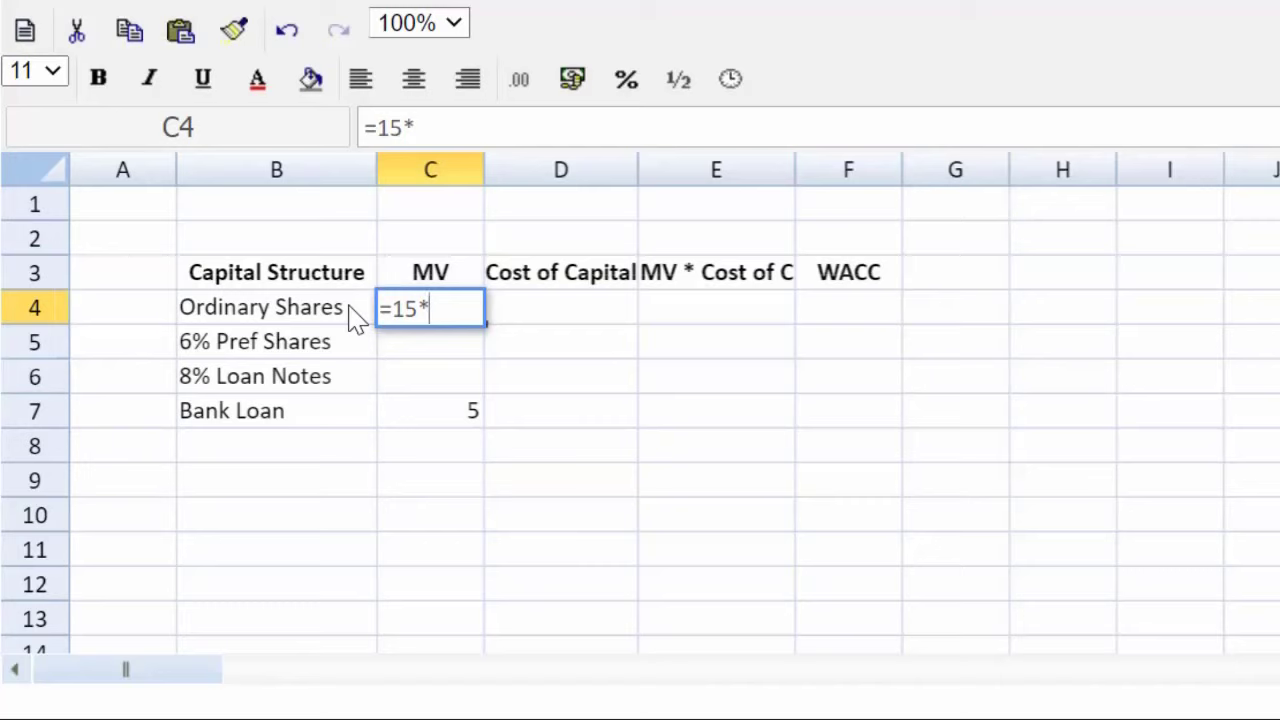
text(6.10)
key(Return)
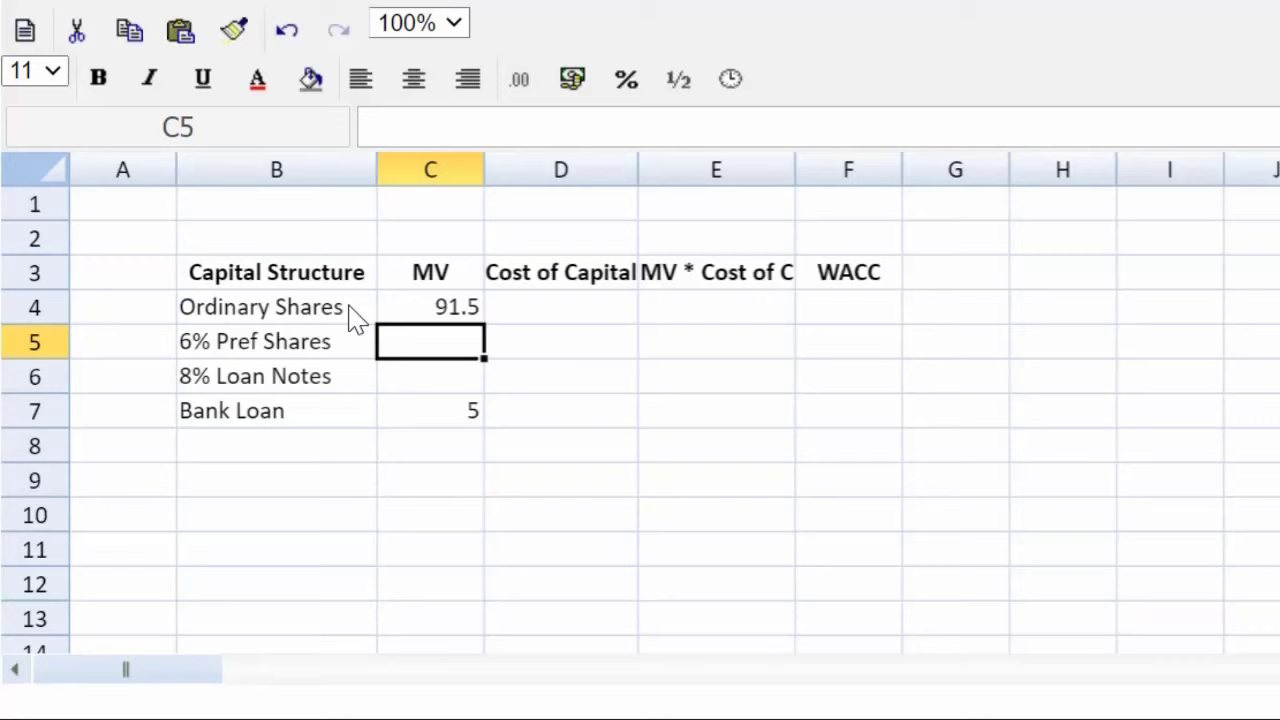
Step: Enter the formula =6/0.75*0.64 in C5 as the market value of the 6% Pref Shares
text(=)
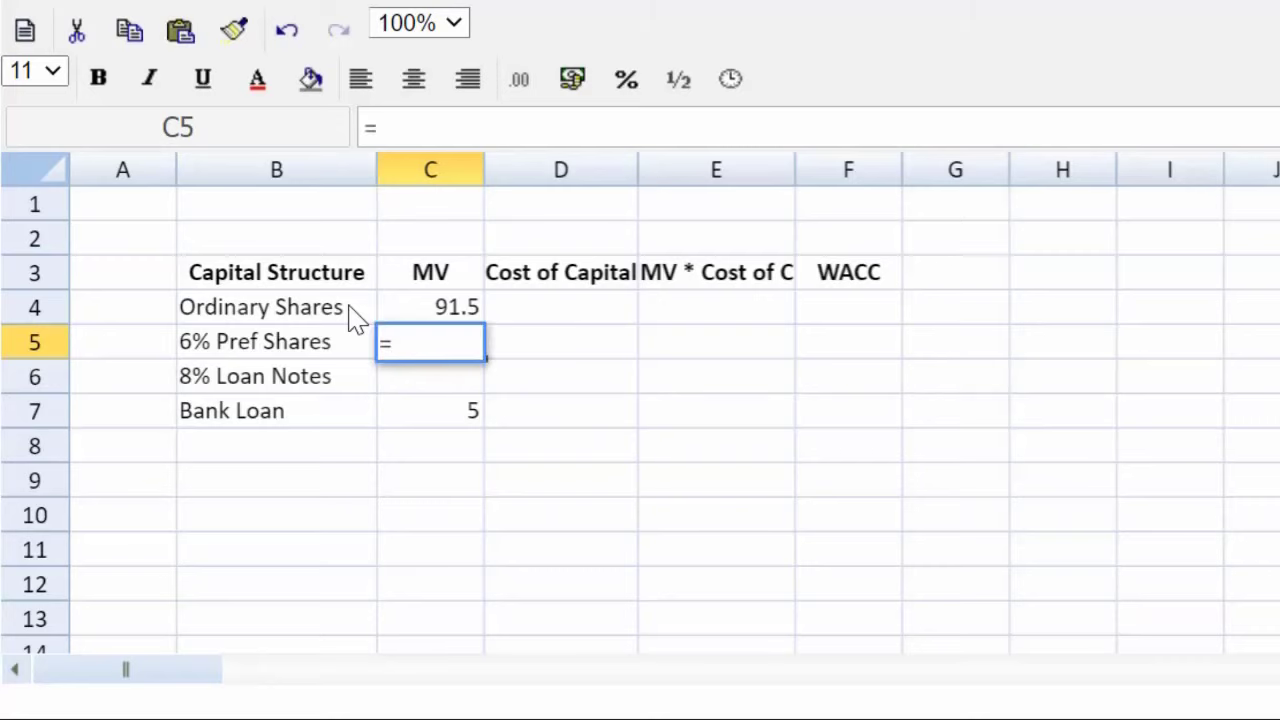
text(6/0)
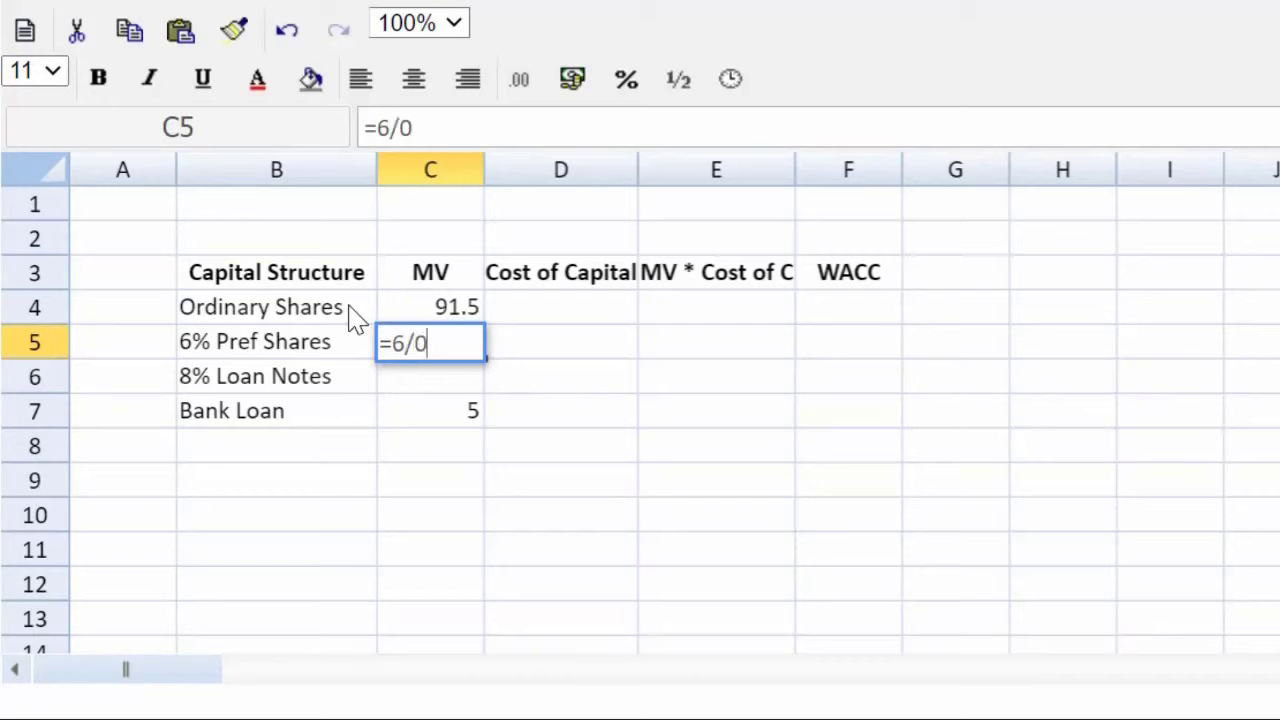
text(.75)
text(*)
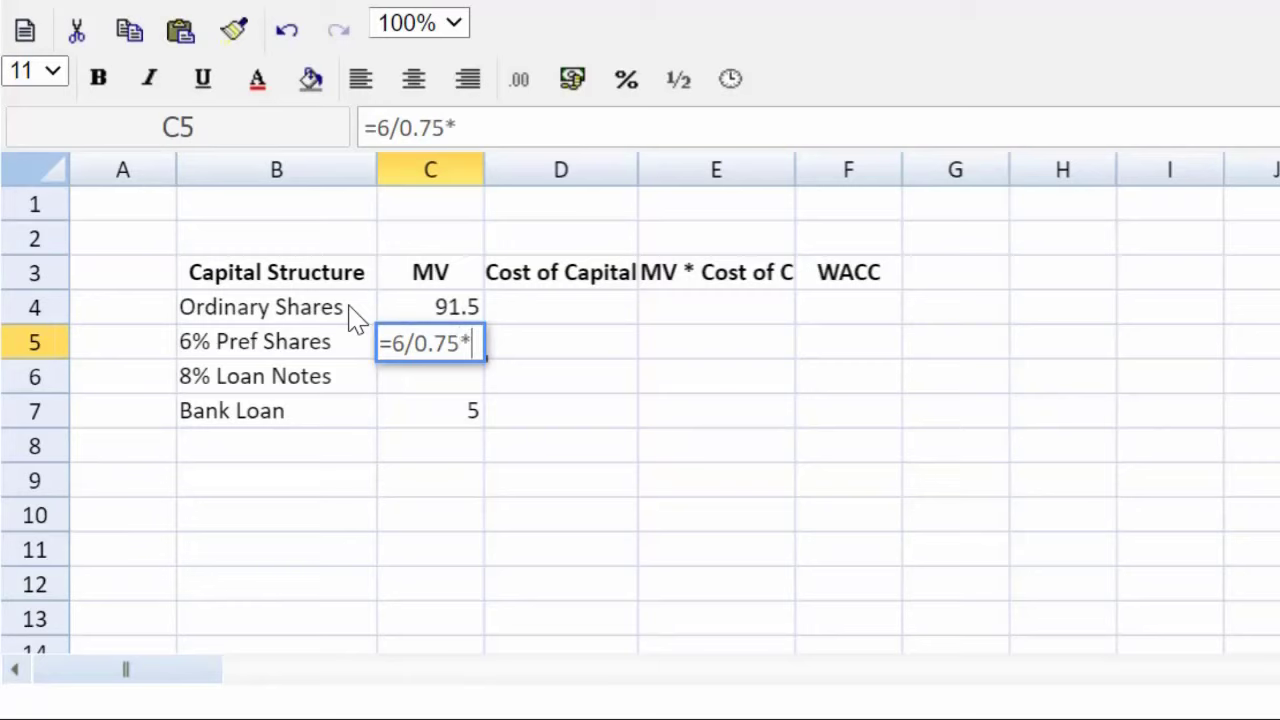
text(0.)
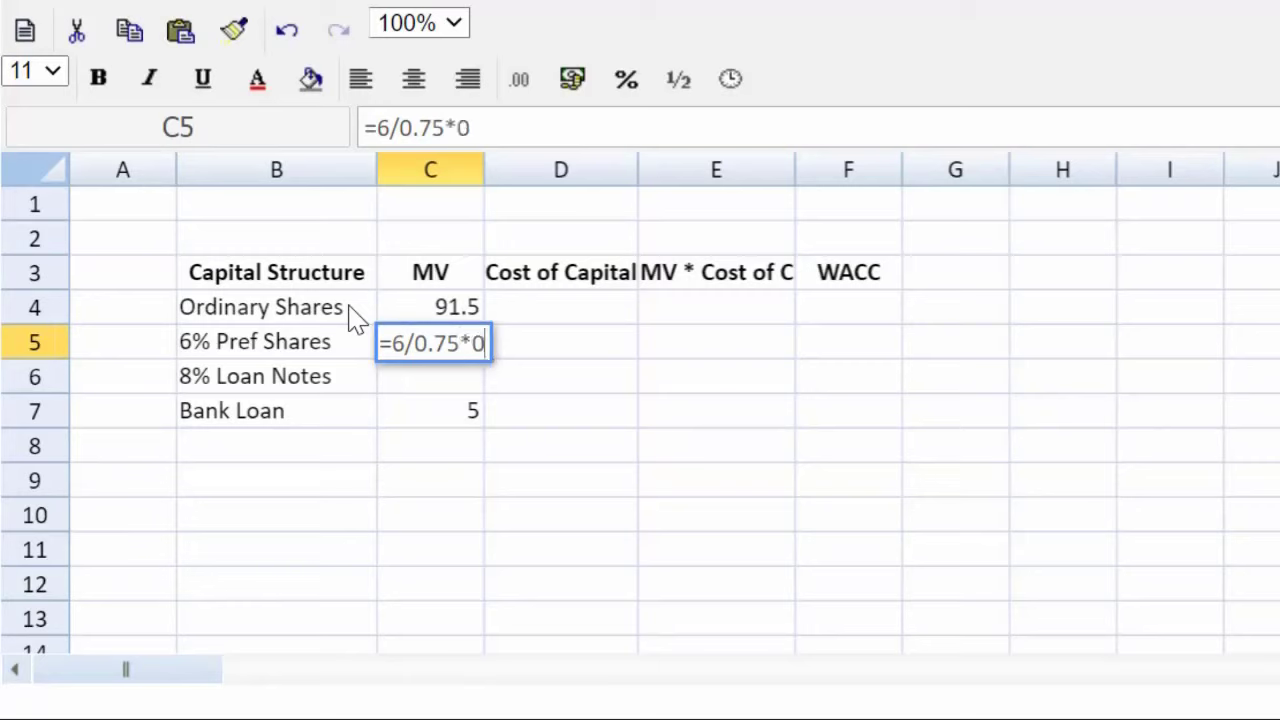
text(64)
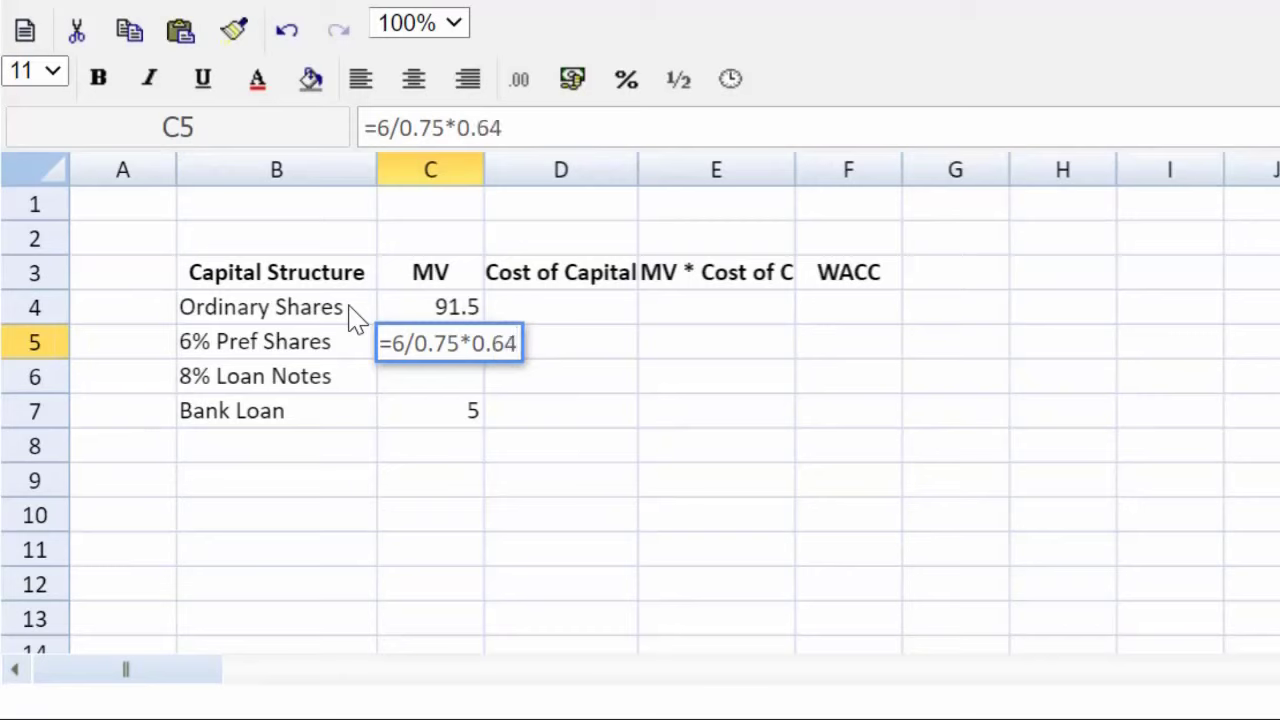
key(Return)
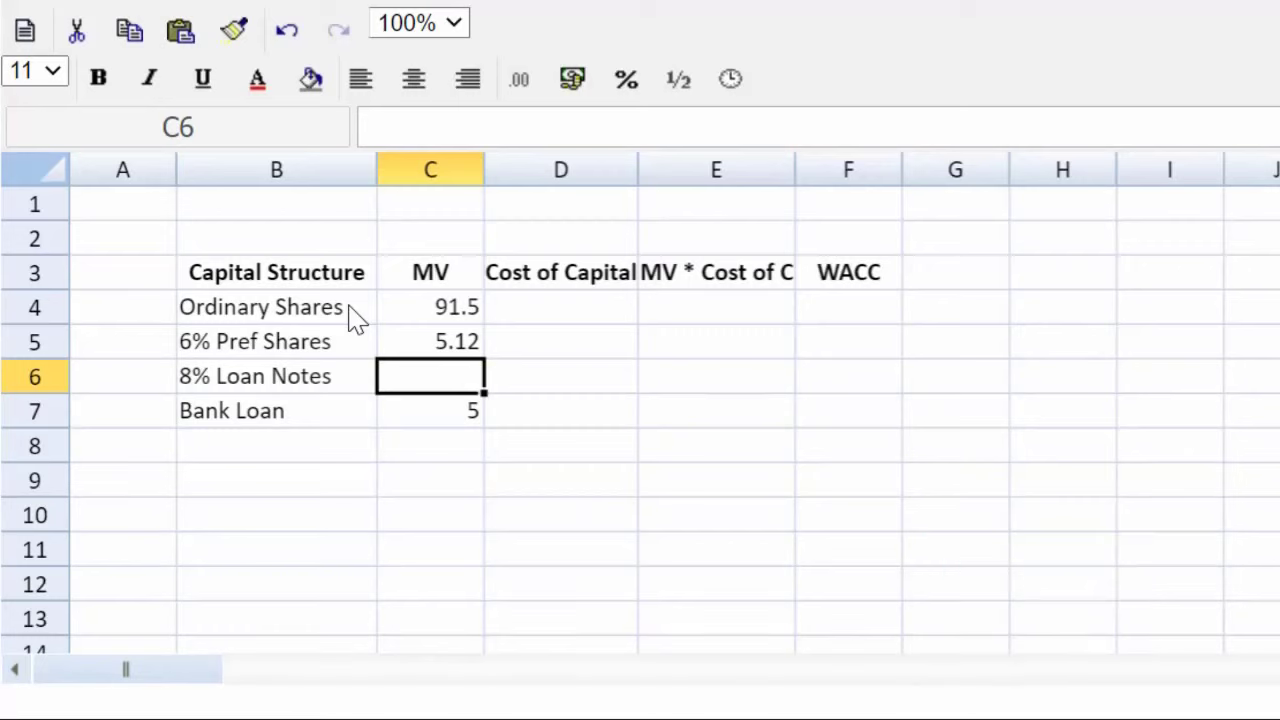
Step: Enter the formula =8*103.5/100 in C6 as the market value of the 8% Loan Notes
text(=8)
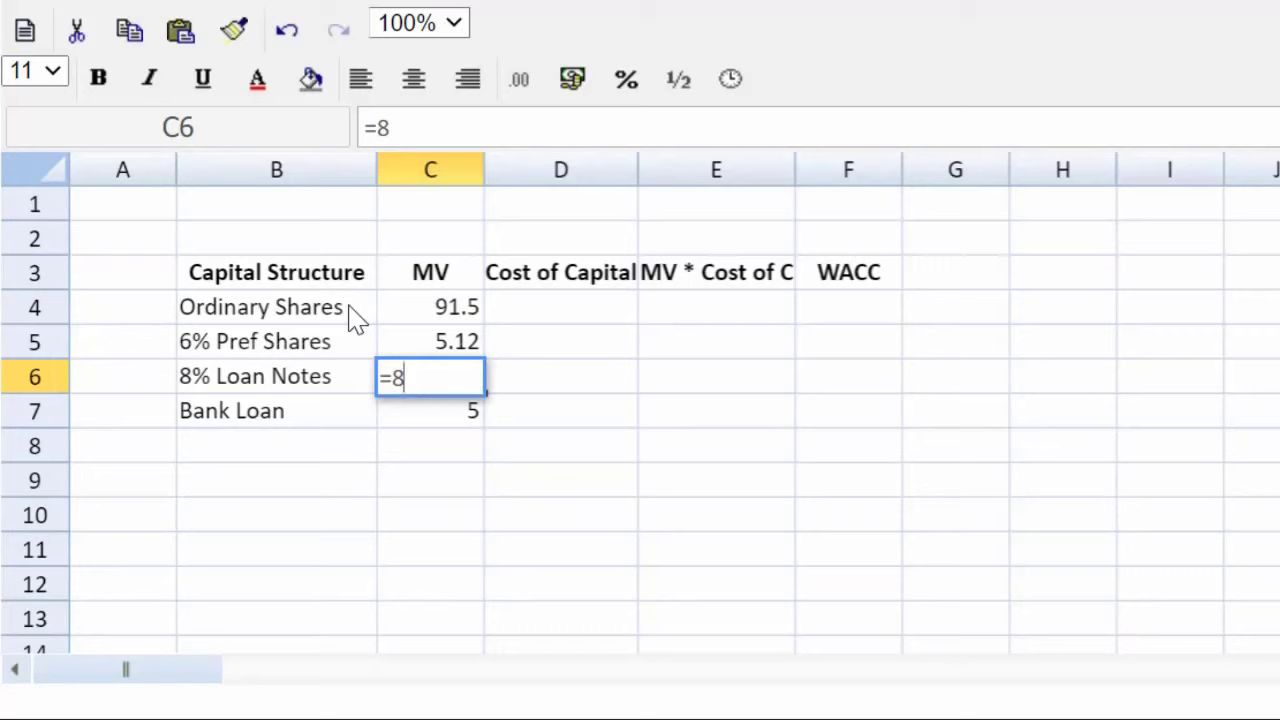
text(*103.)
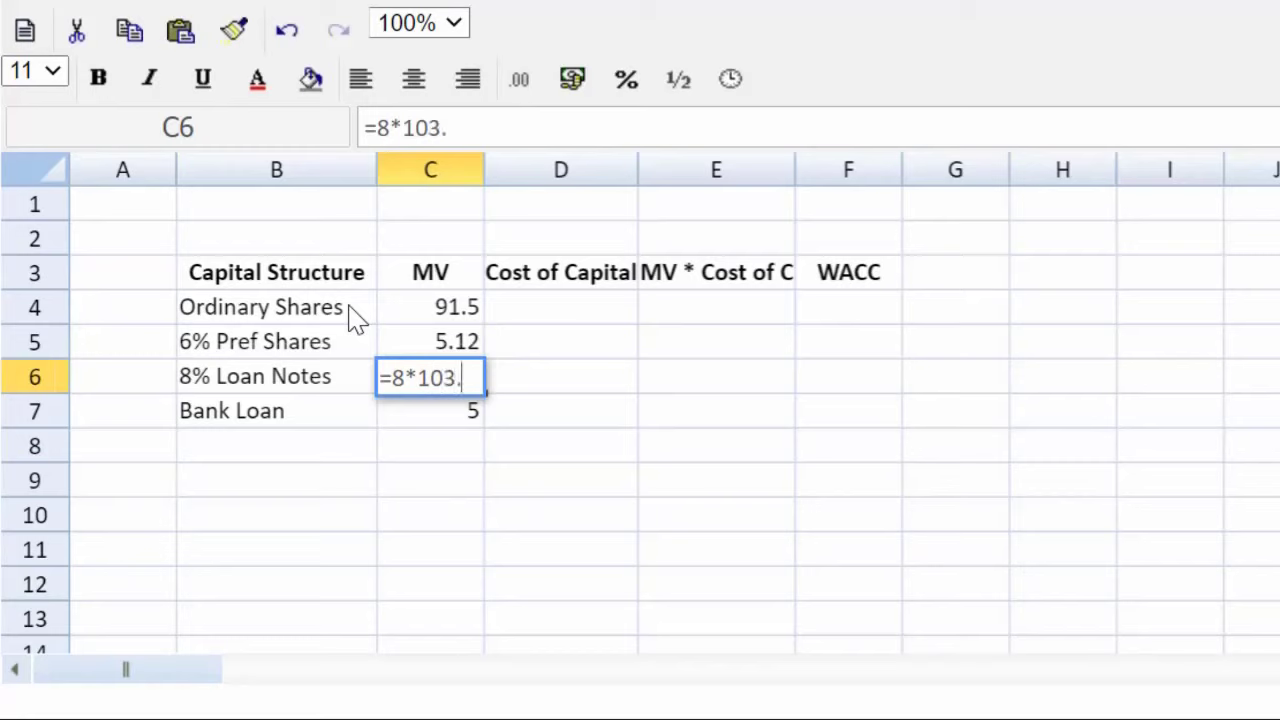
text(5/100)
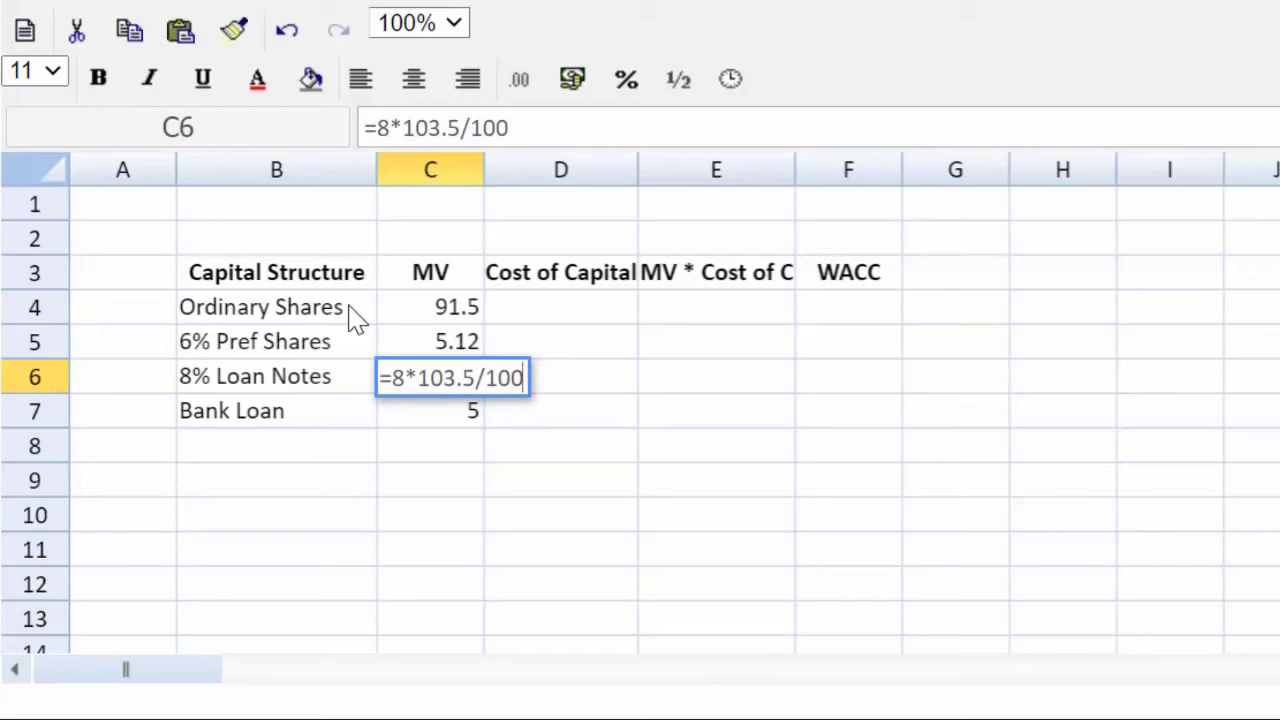
key(Return)
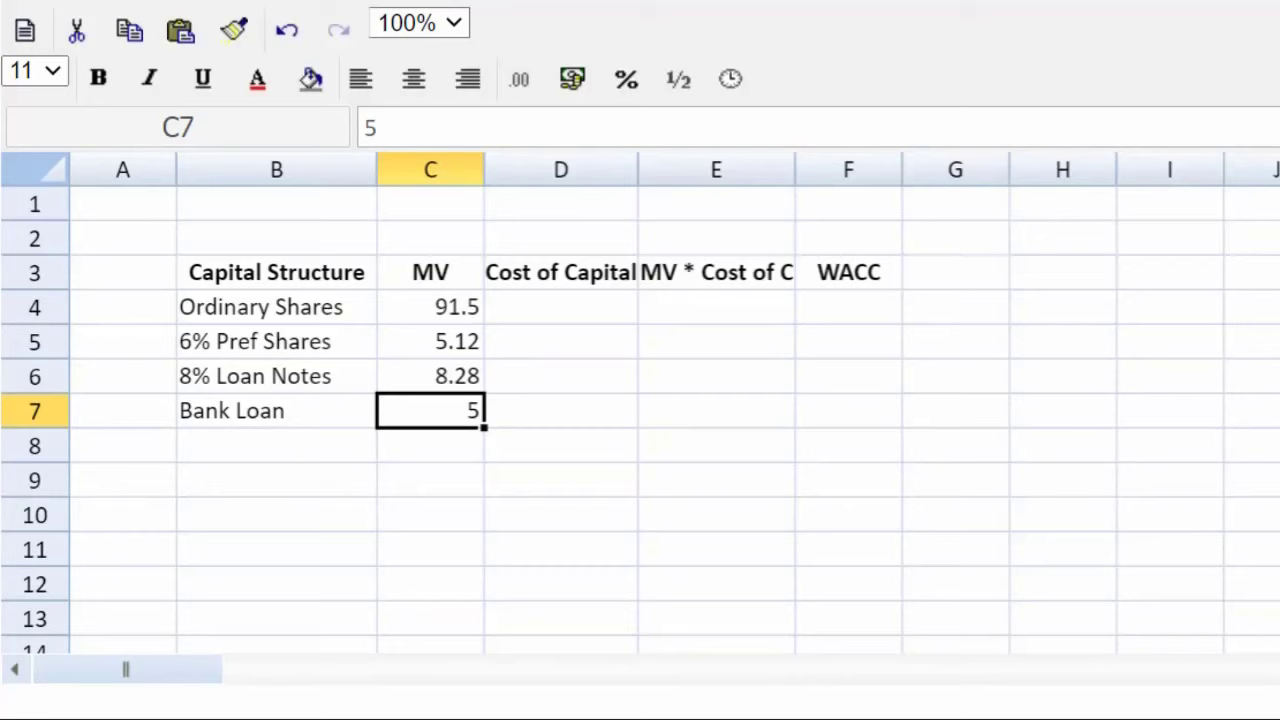
Step: Enter the formula =0.035+1.25*0.068 in D4 as the cost of capital for the Ordinary Shares
click(561, 307)
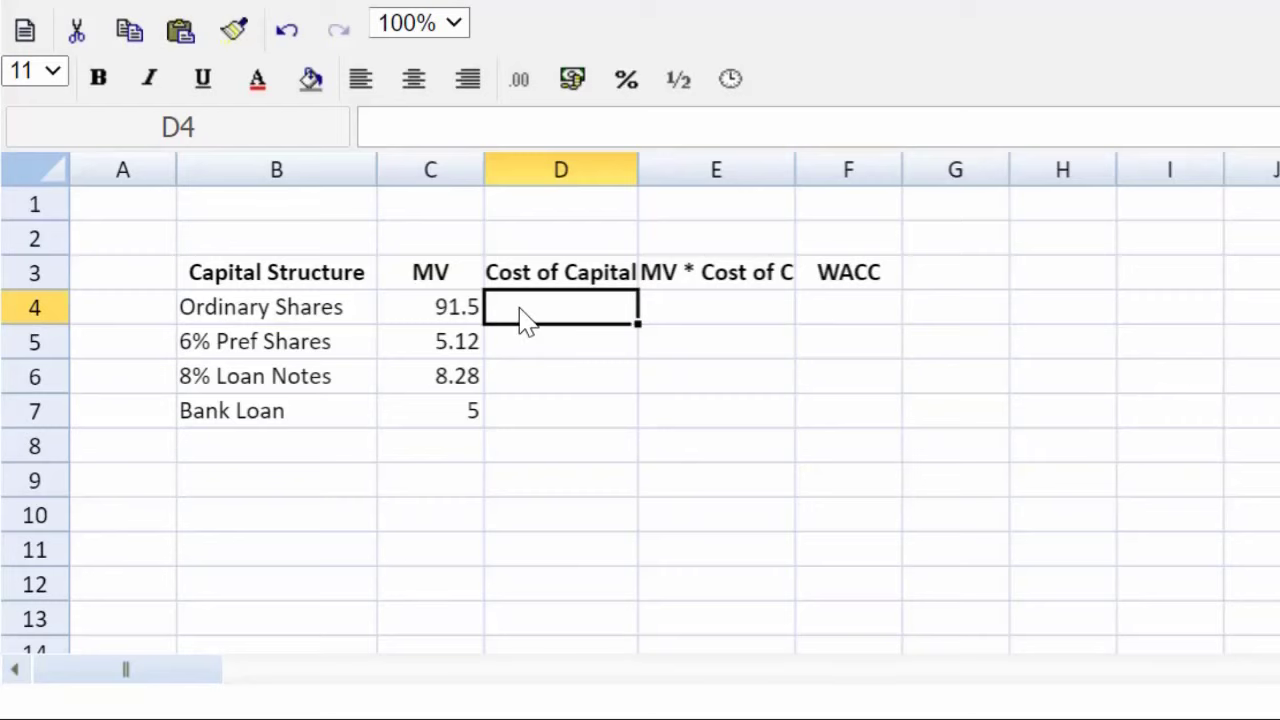
text(=)
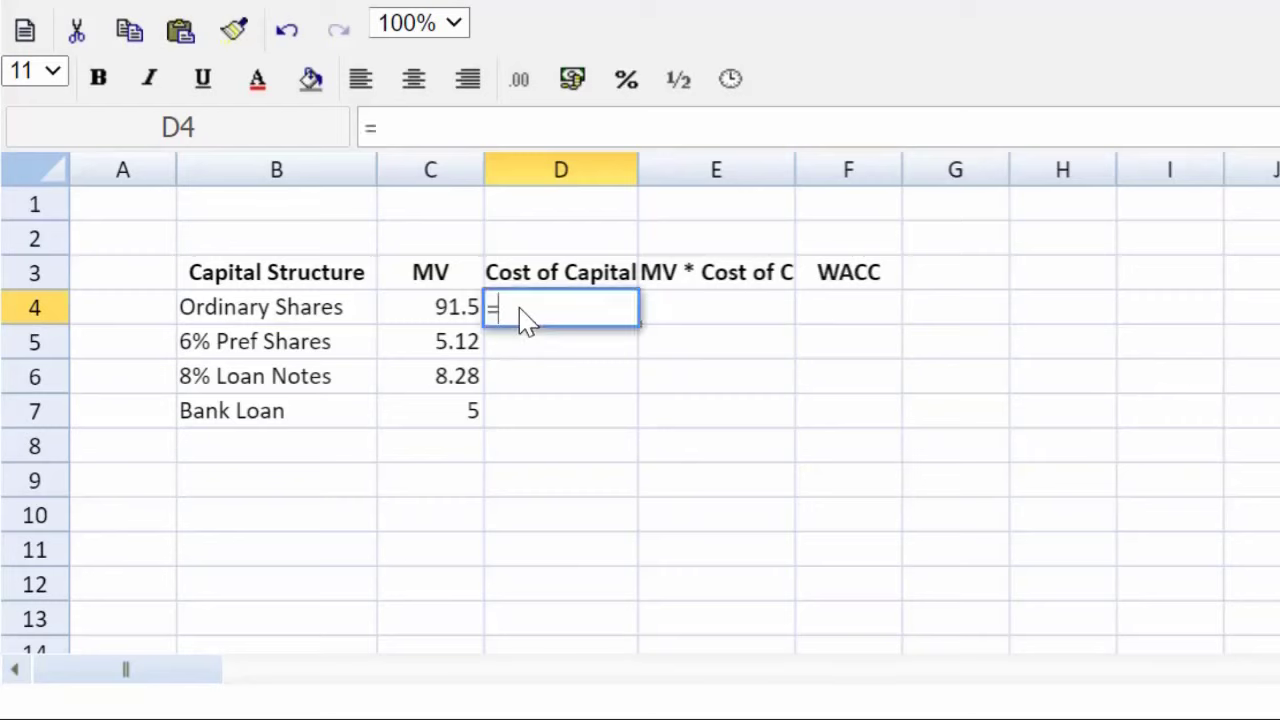
text(0.035)
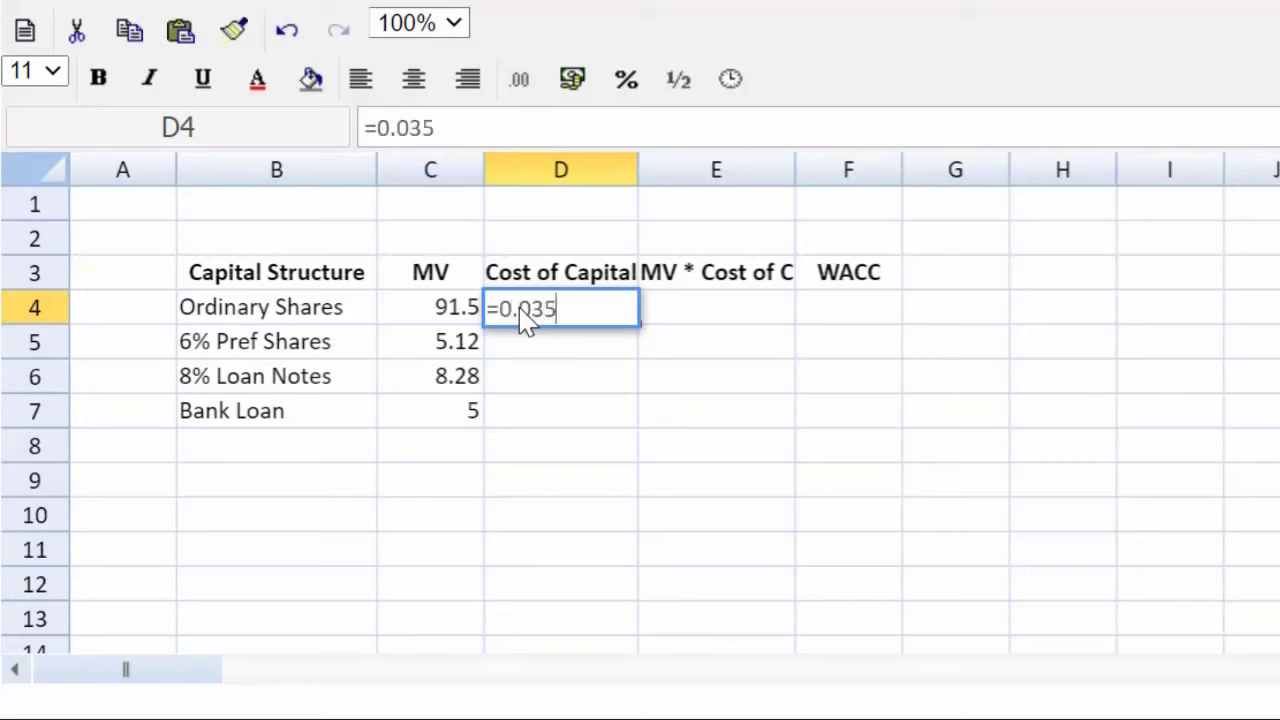
text(+1)
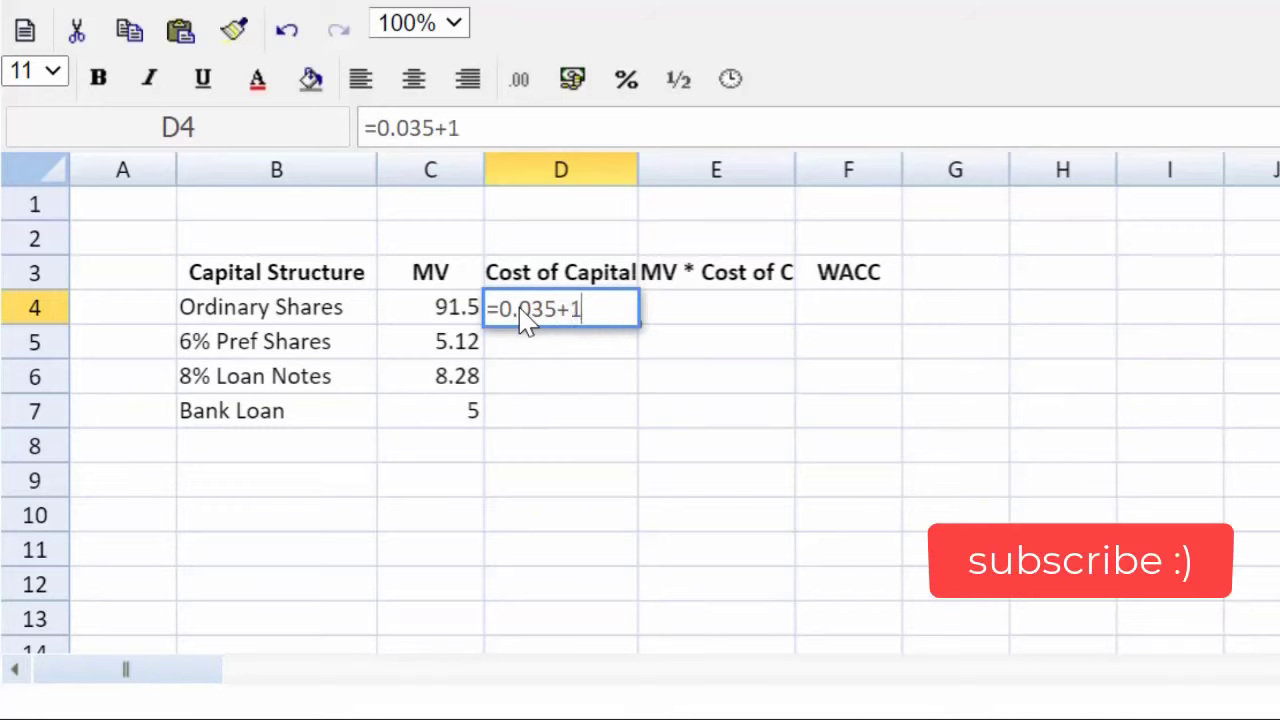
text(.25)
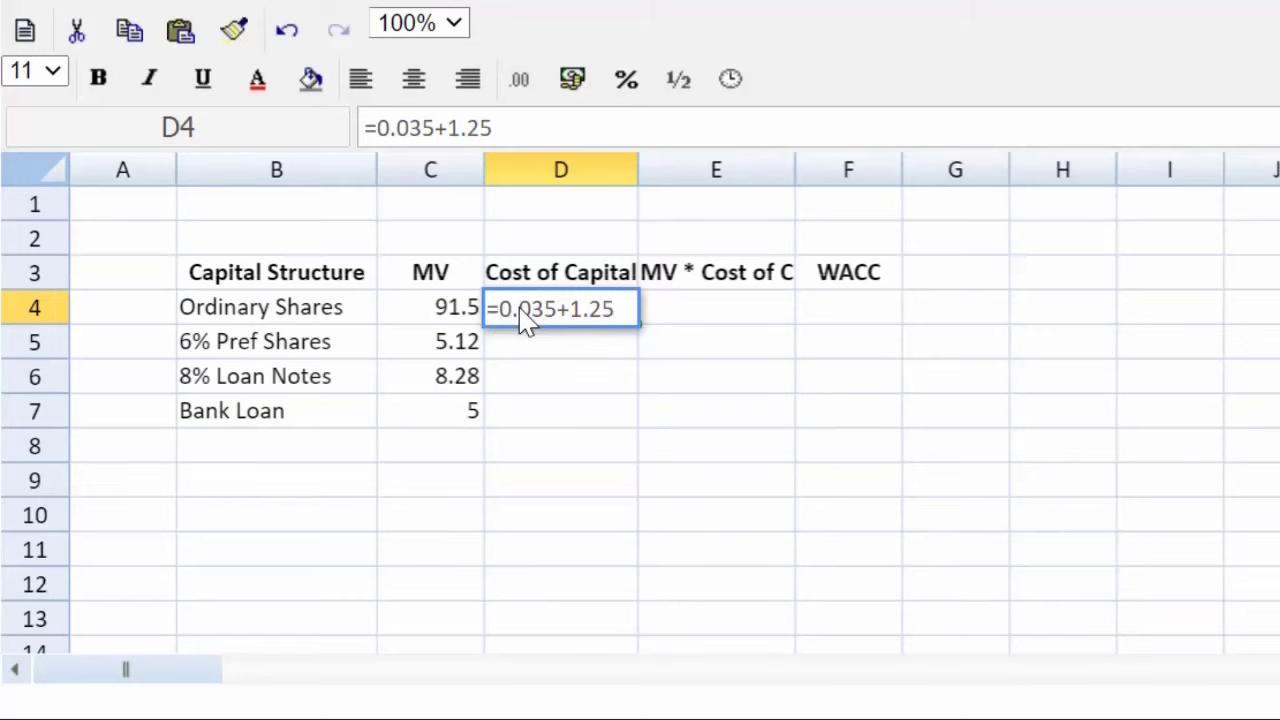
text(()
text(0.068)
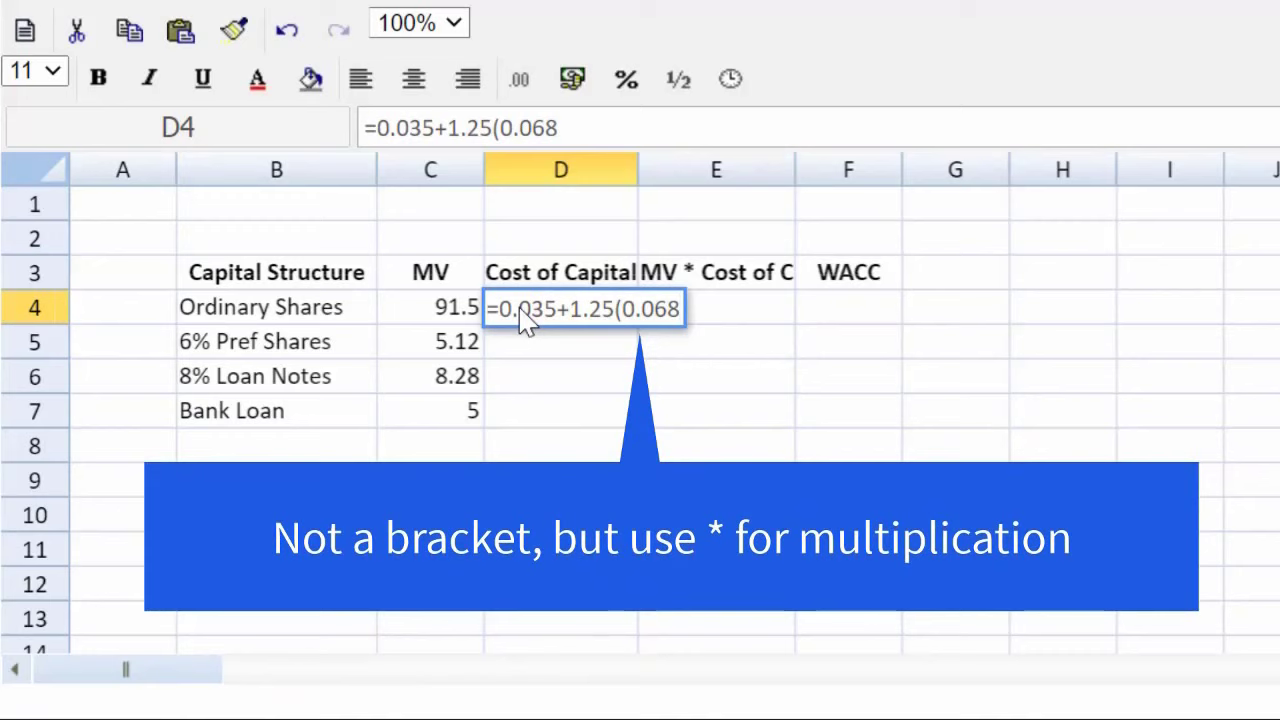
text())
key(BackSpace)
click(620, 323)
key(BackSpace)
text(*)
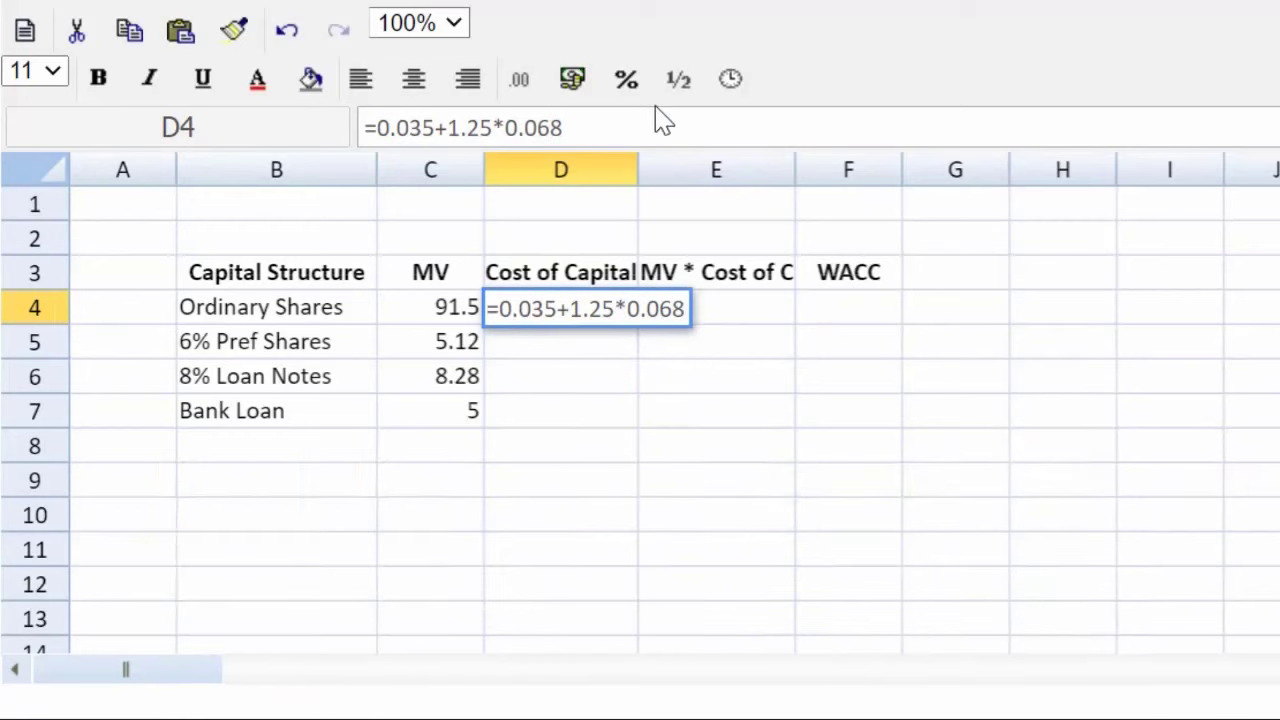
click(654, 127)
key(Return)
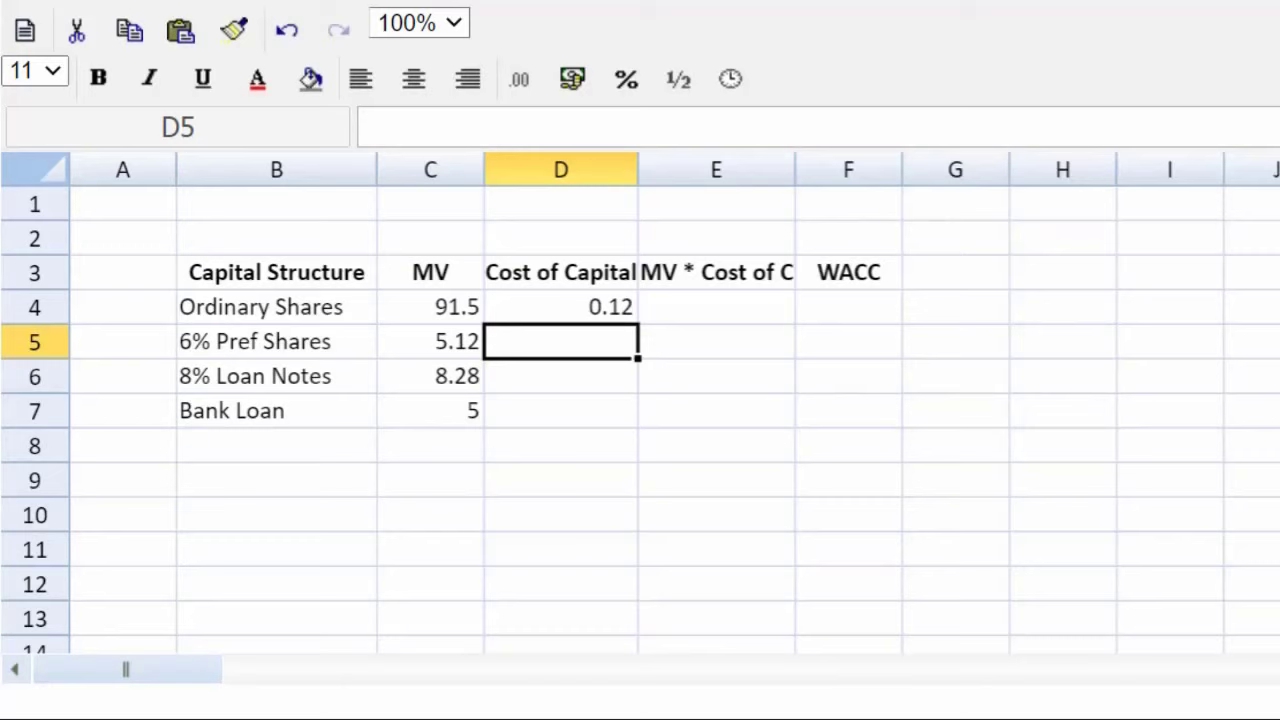
click(1090, 340)
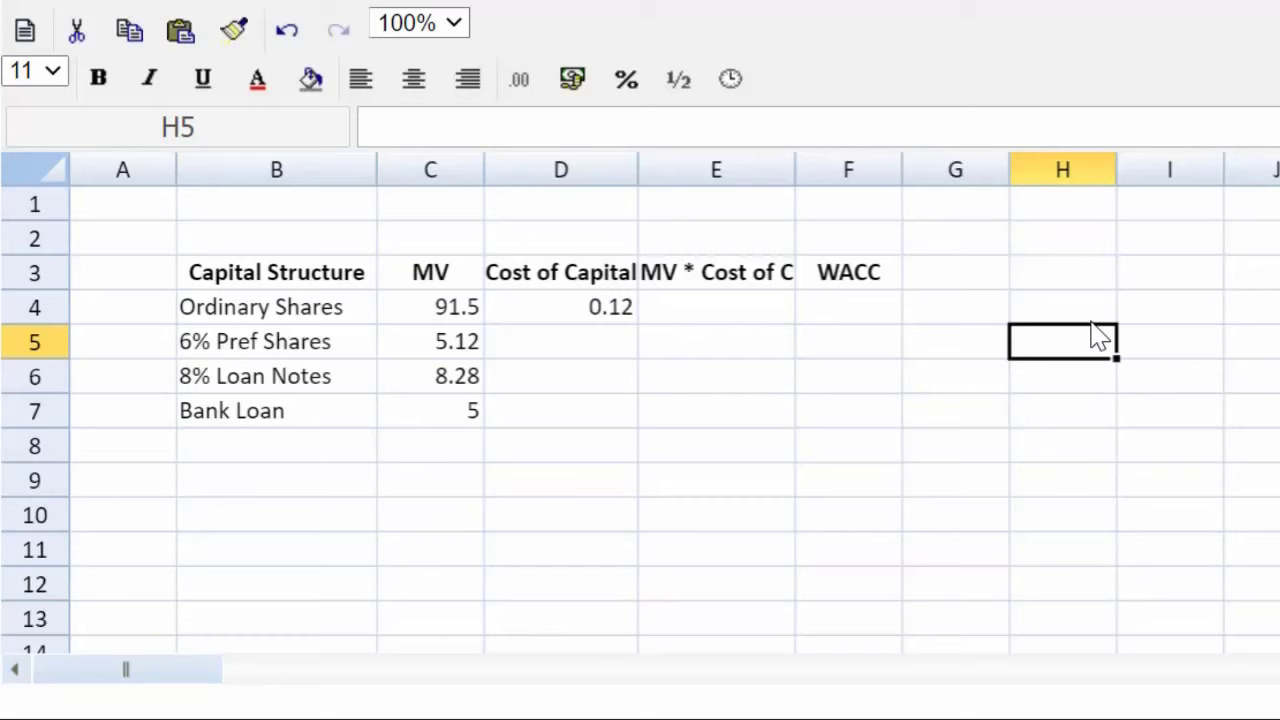
text(PV=)
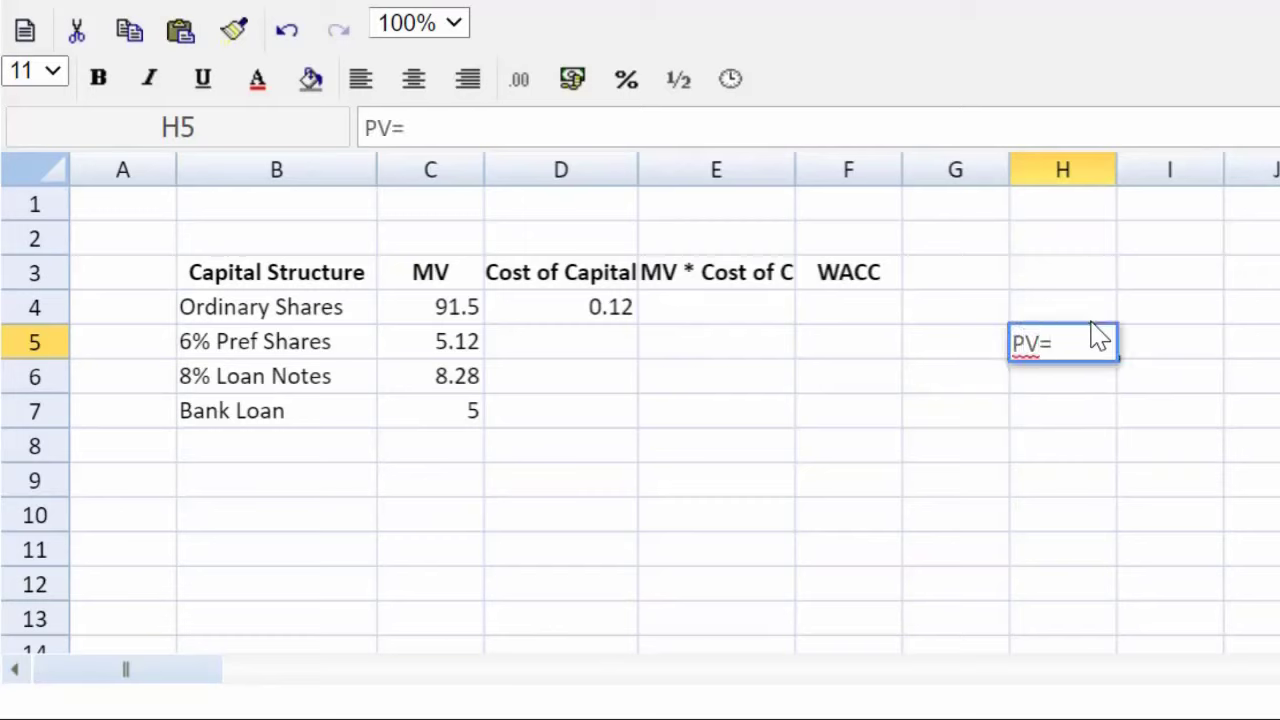
text(cf/i)
key(BackSpace)
key(BackSpace)
key(BackSpace)
key(BackSpace)
key(BackSpace)
key(BackSpace)
key(BackSpace)
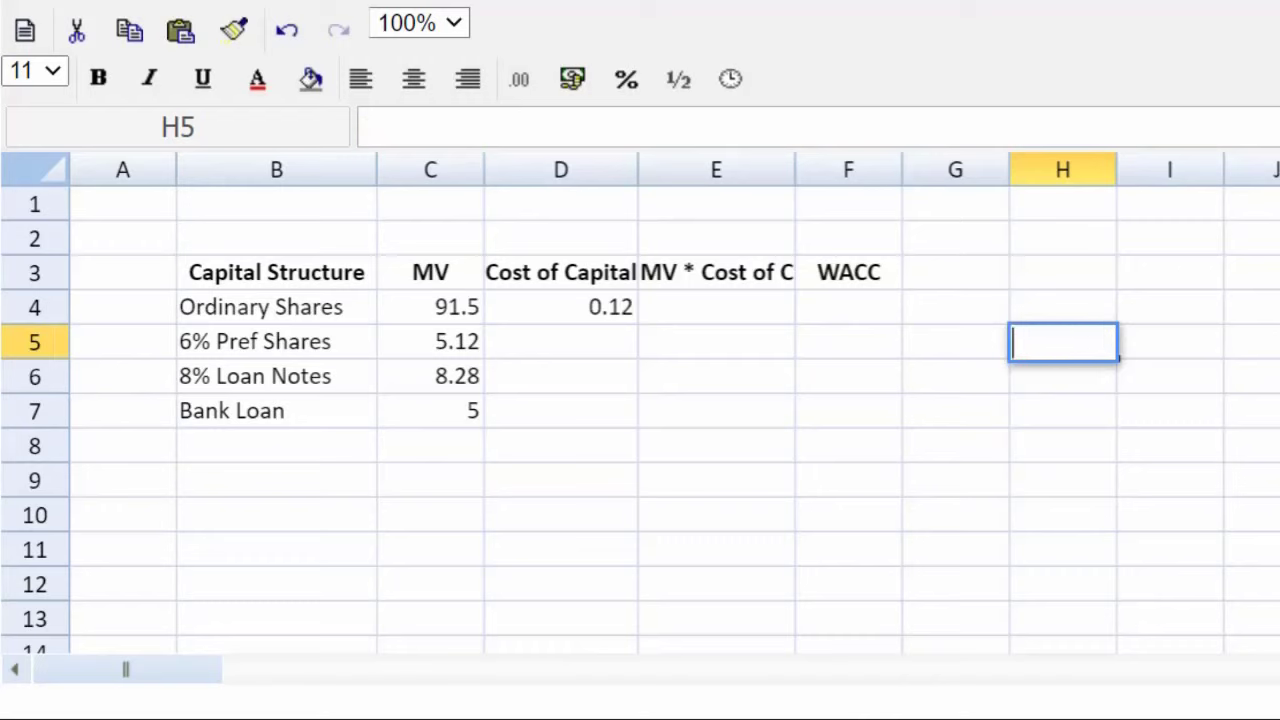
Step: Enter the formula =(0.06*0.75)/0.64 in D5 as the cost of capital for the 6% Pref Shares
click(560, 341)
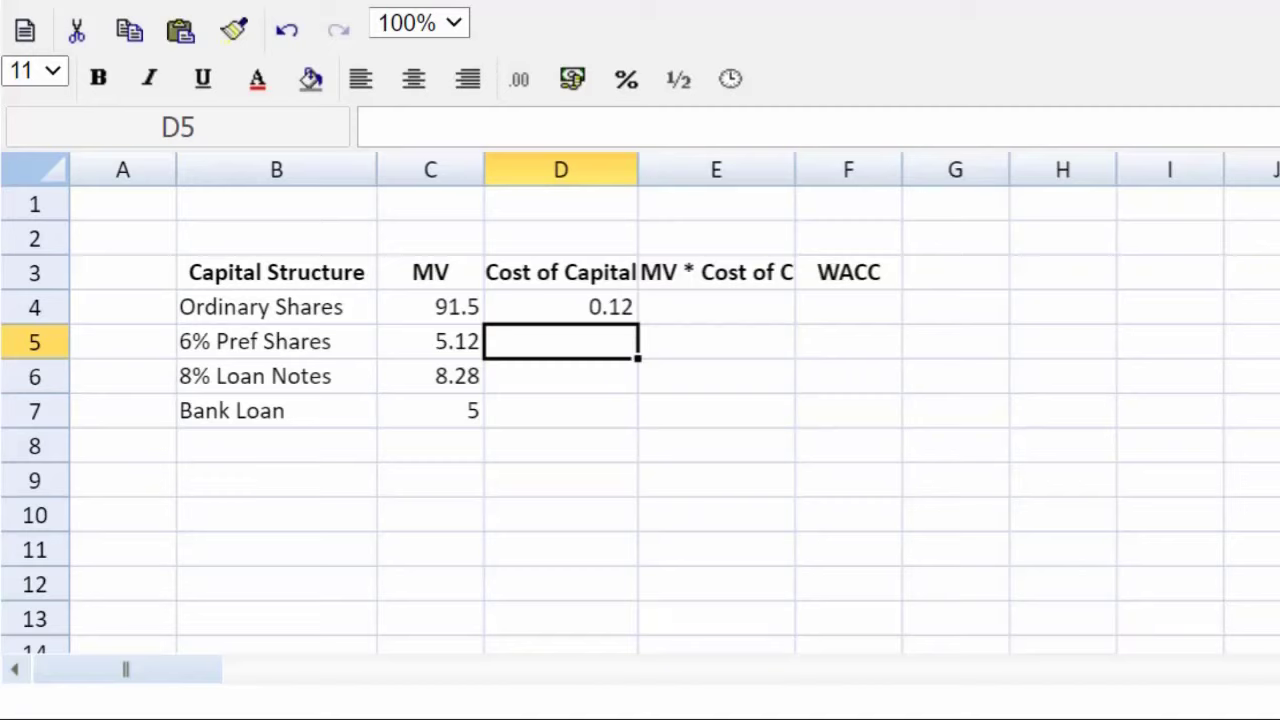
click(690, 127)
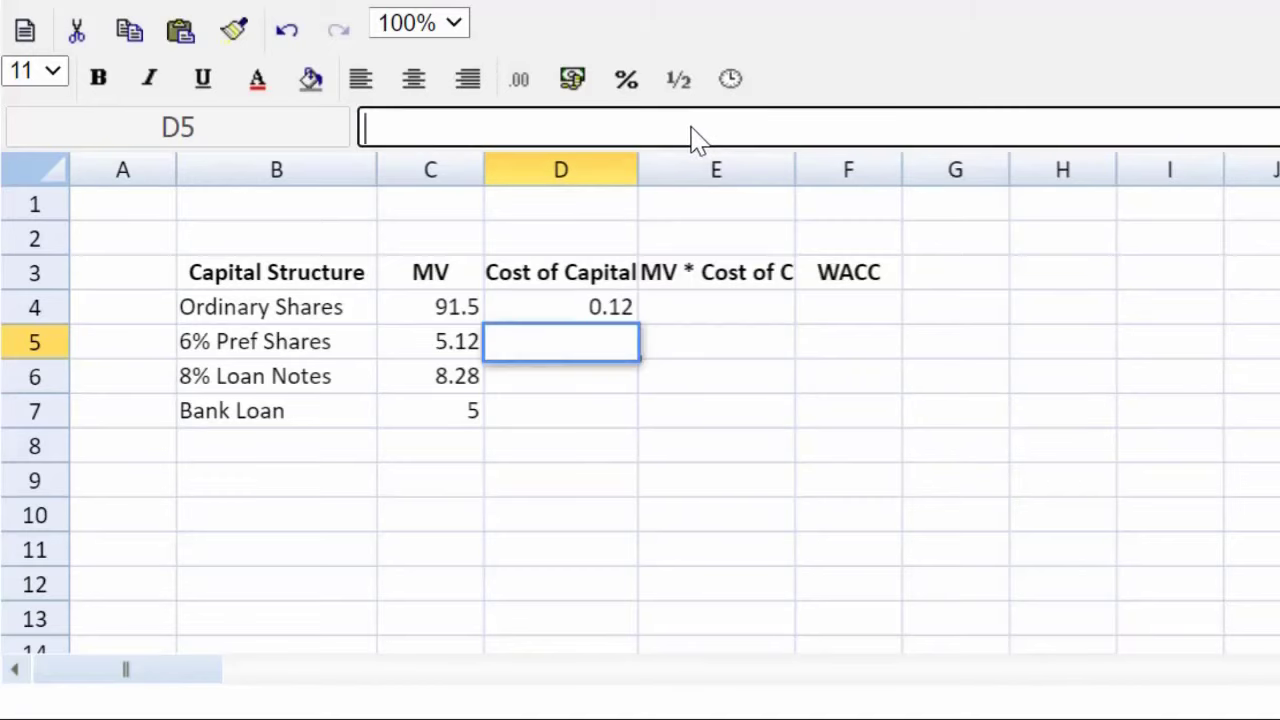
text(=(0.06)
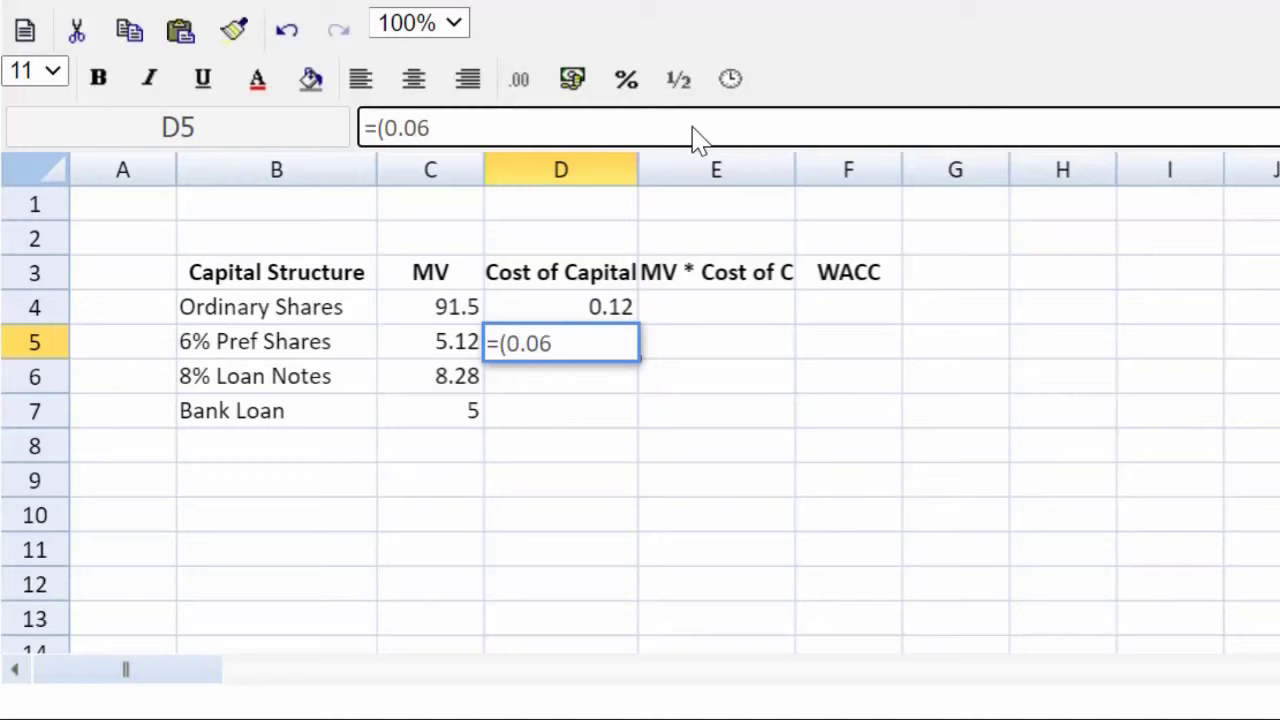
text(*)
text(0.75)/)
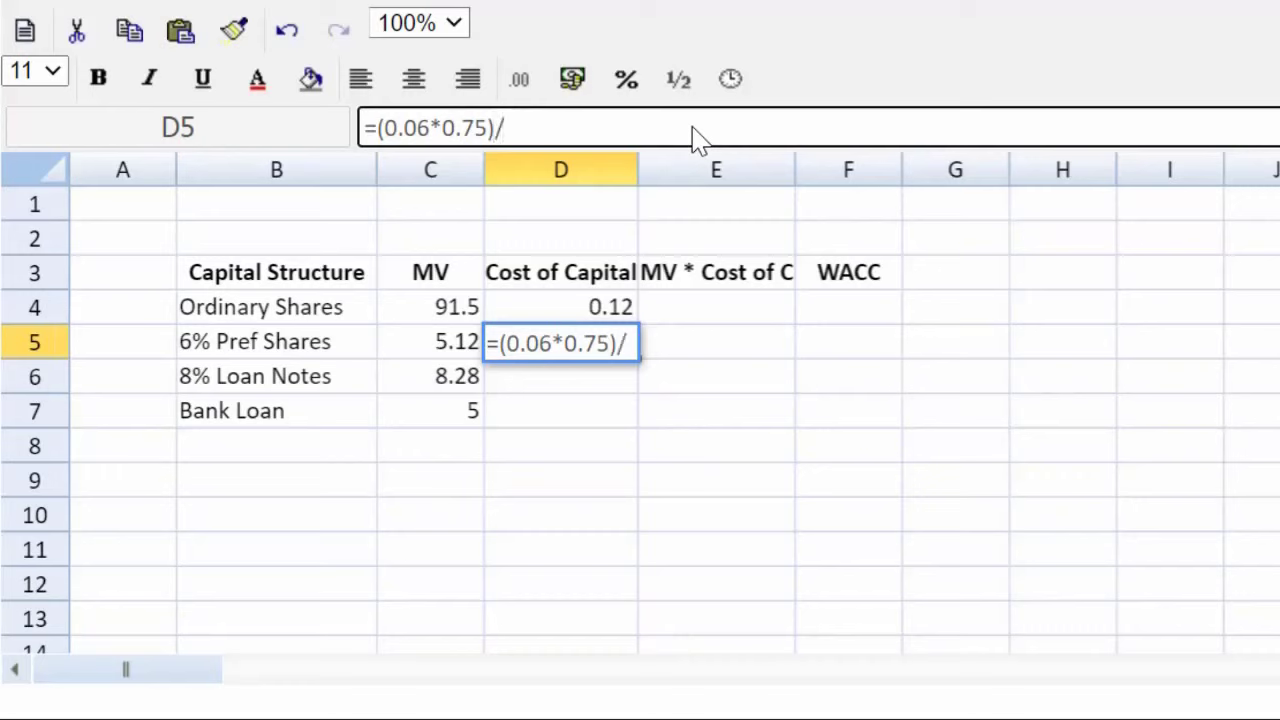
text(0.64)
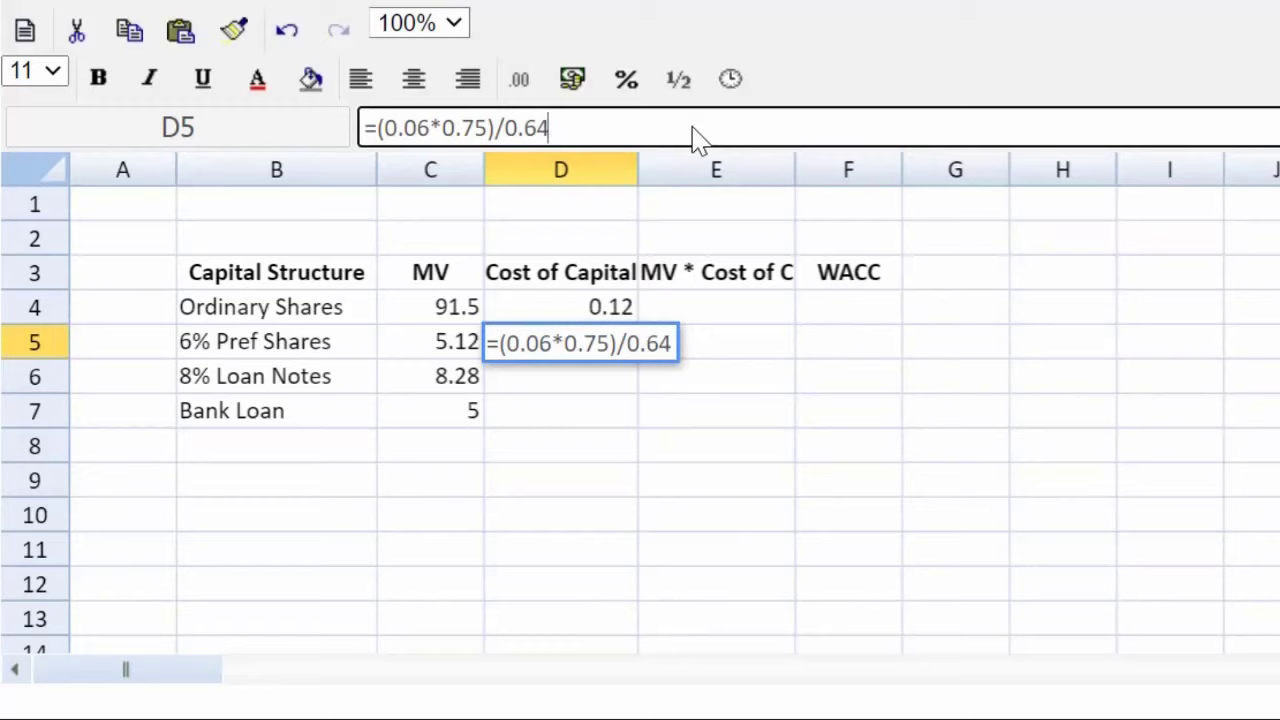
key(Return)
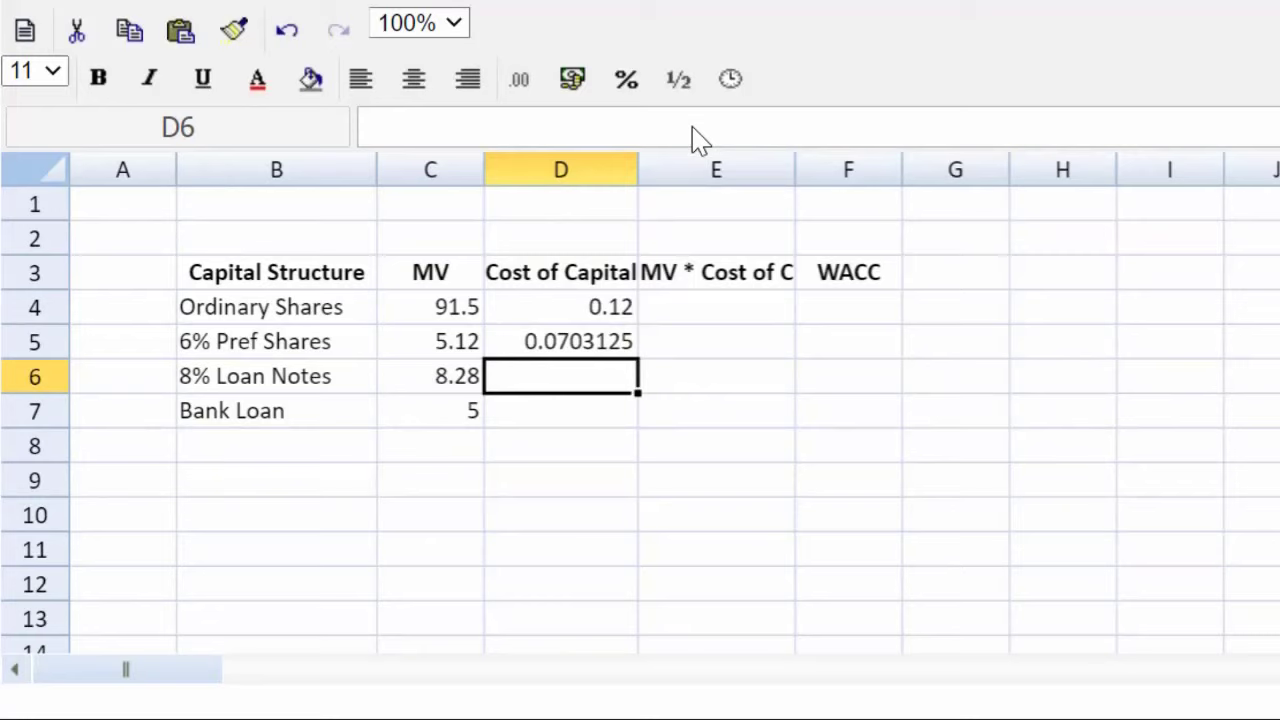
click(563, 287)
click(563, 310)
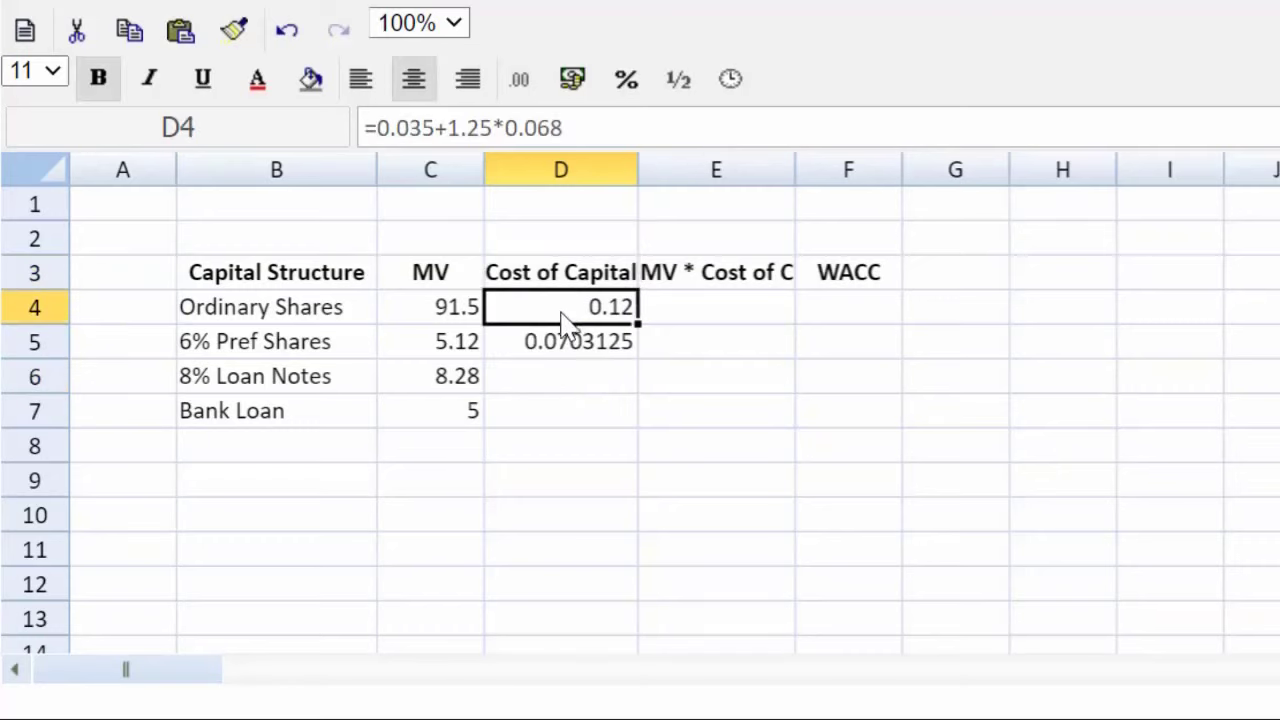
drag(563, 317, 569, 431)
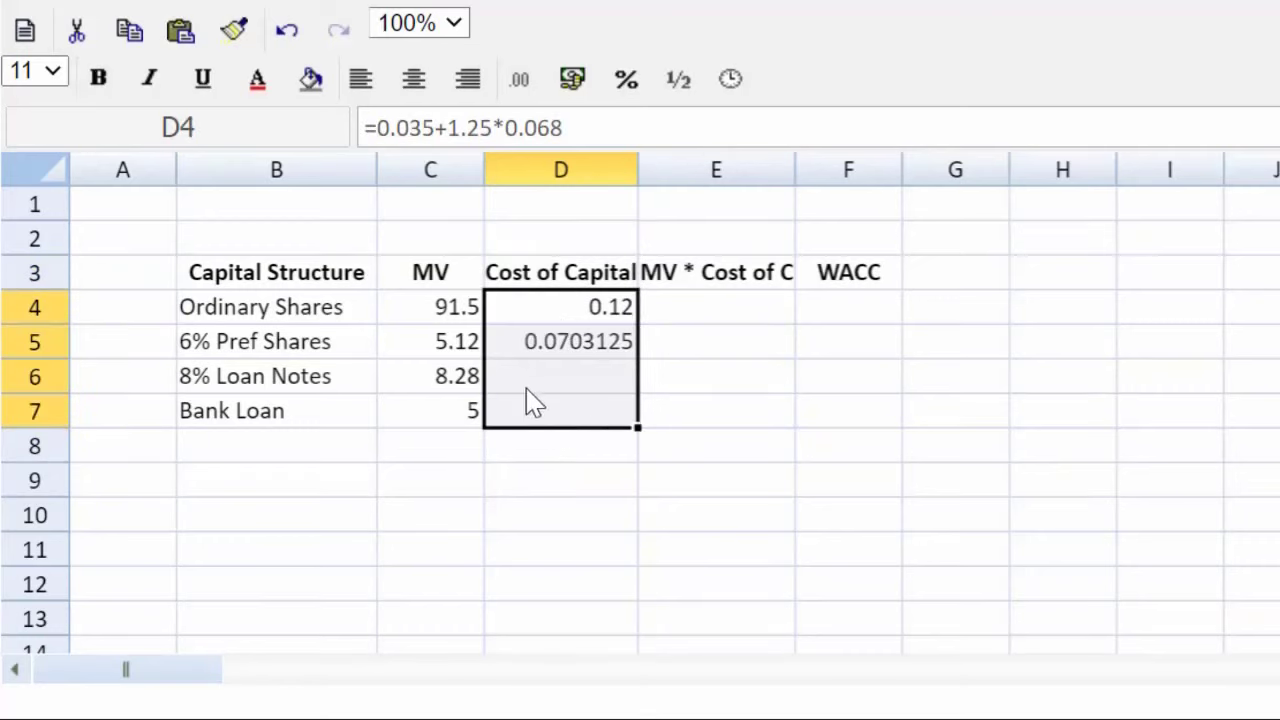
click(559, 386)
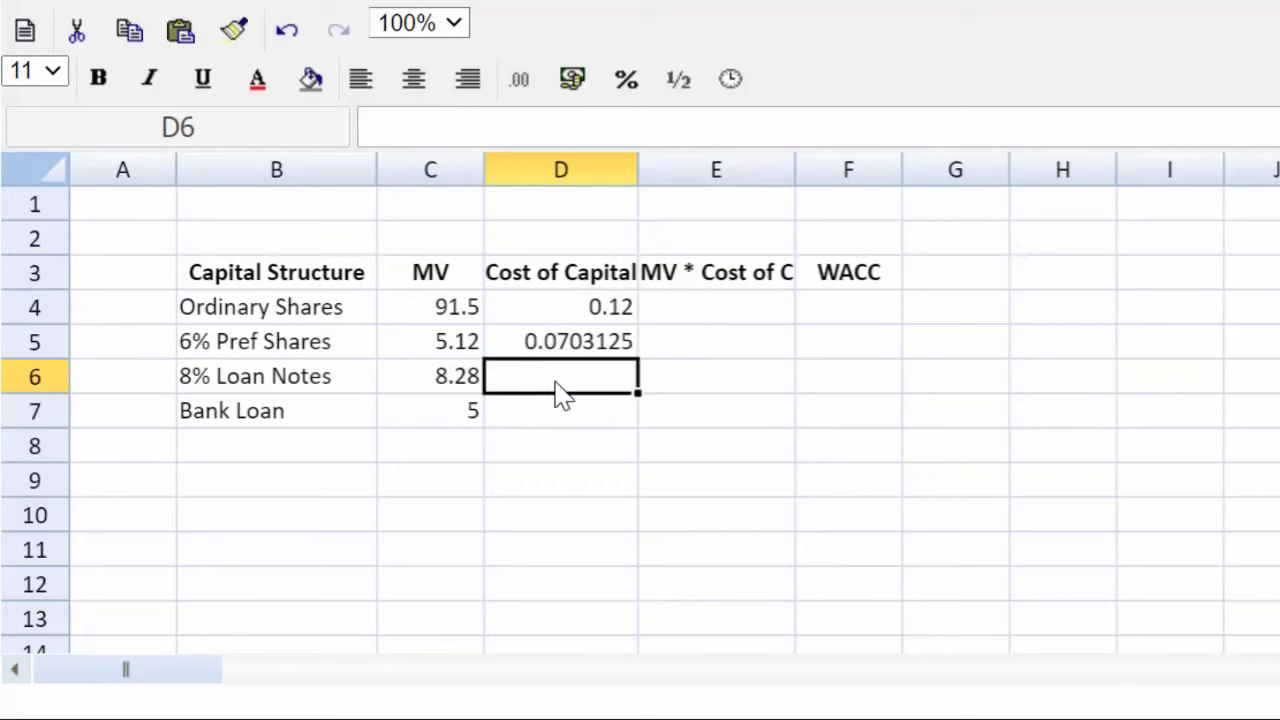
Step: Format the MV cells C4:C8 as numbers with two decimal places, using the 0.00 format
drag(452, 318, 463, 457)
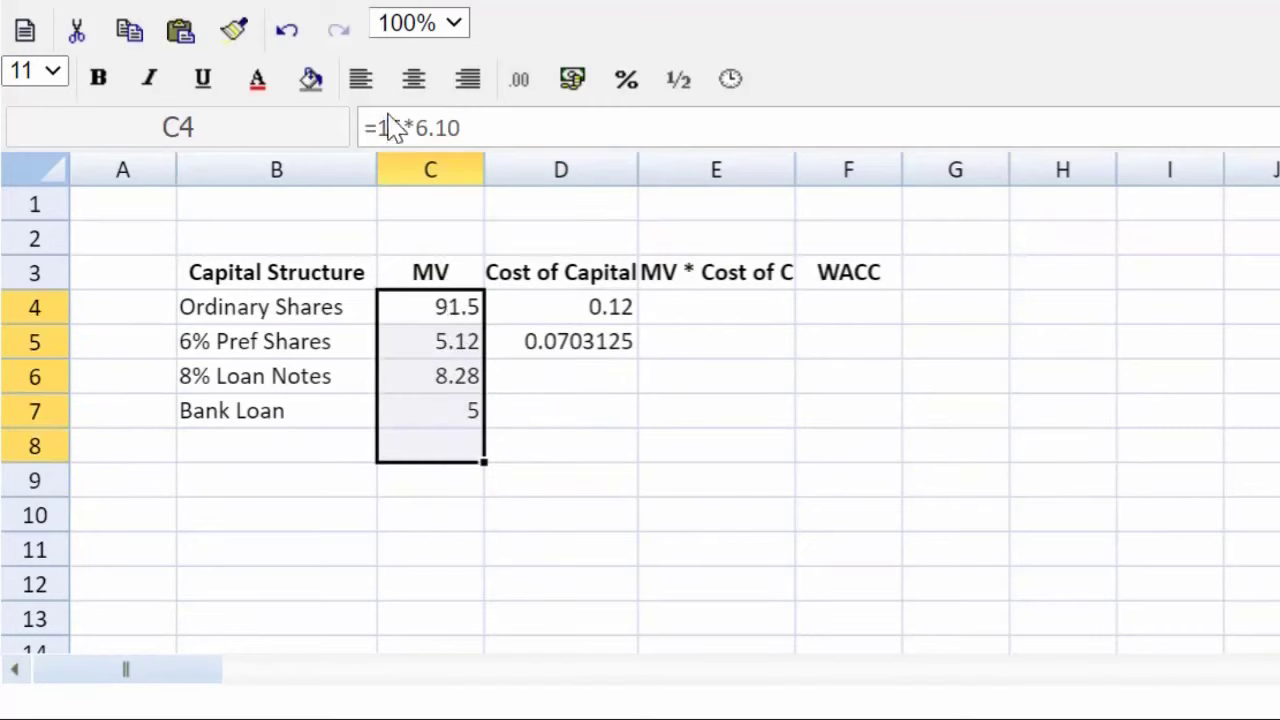
click(521, 81)
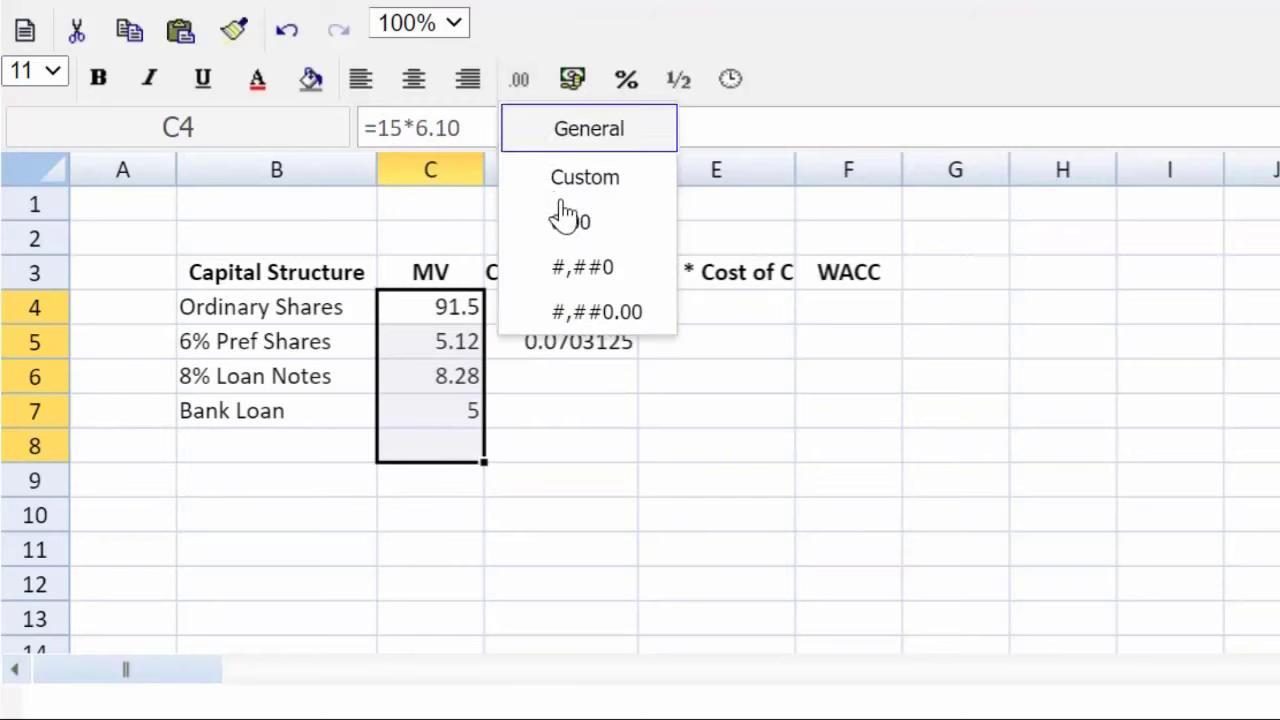
click(576, 268)
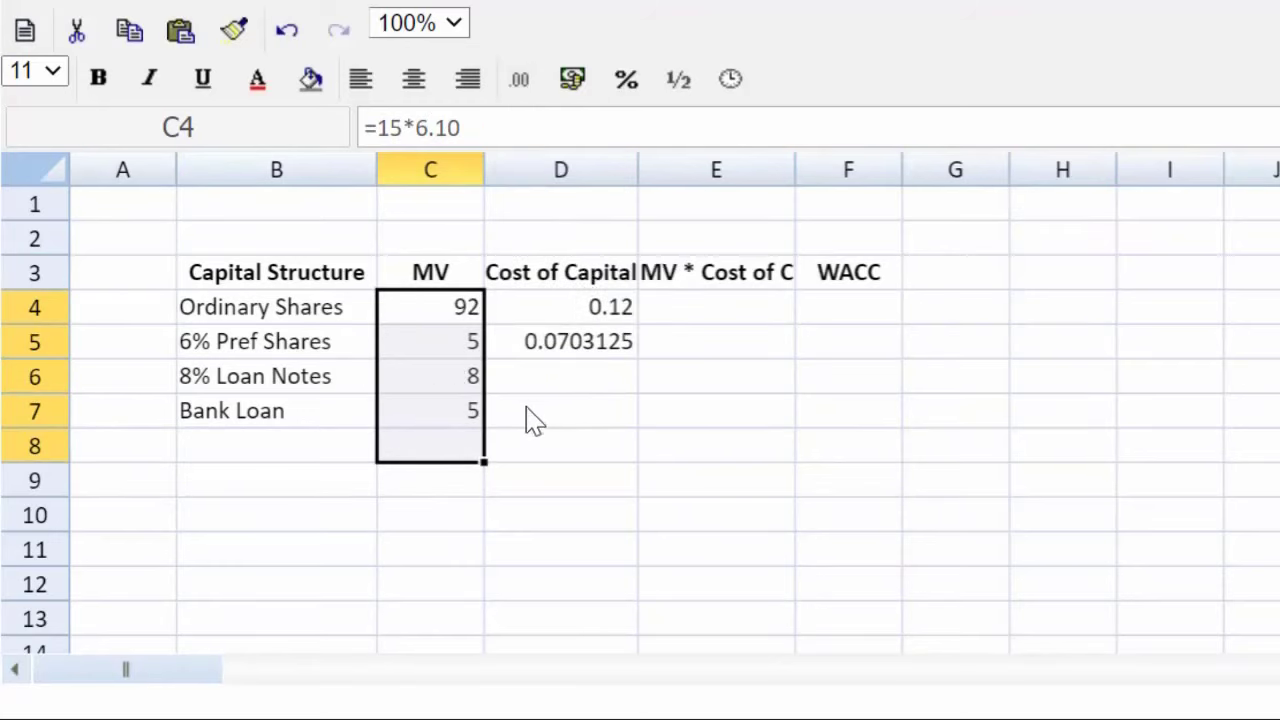
click(520, 80)
click(545, 220)
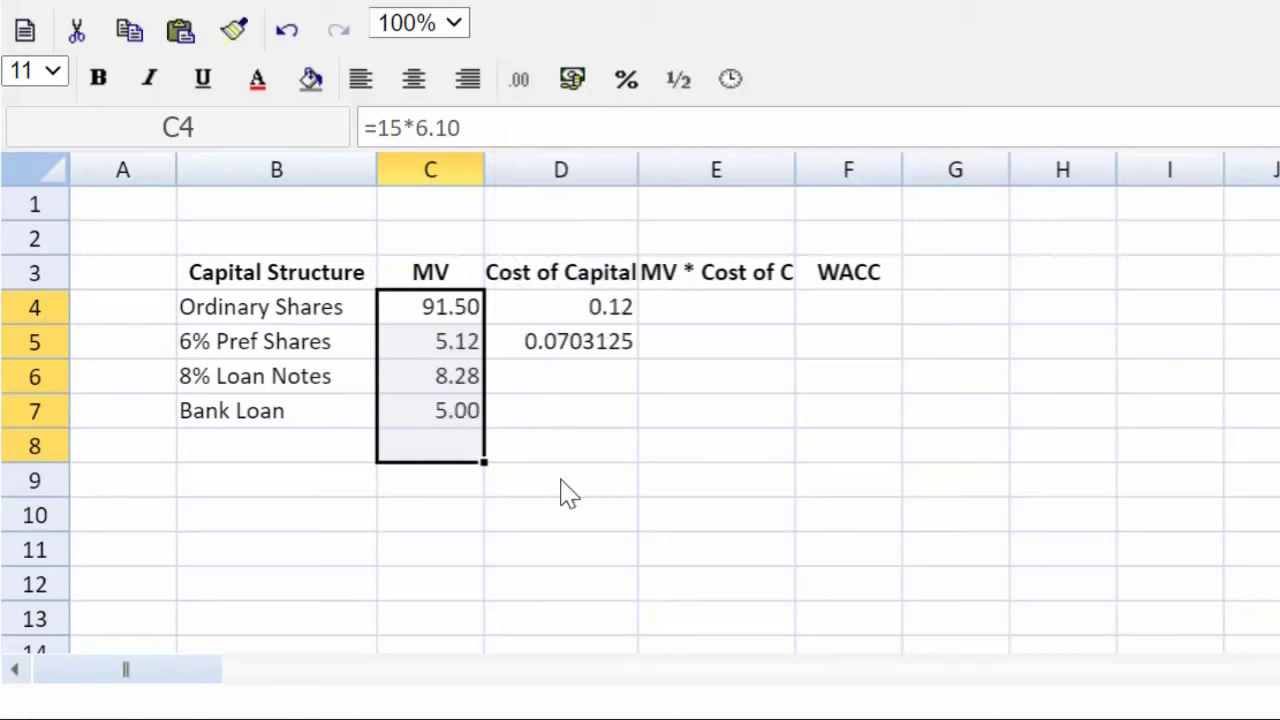
Step: Format the Cost of Capital cells D4:D7 as percentages with one decimal place (0.0%)
drag(537, 310, 546, 429)
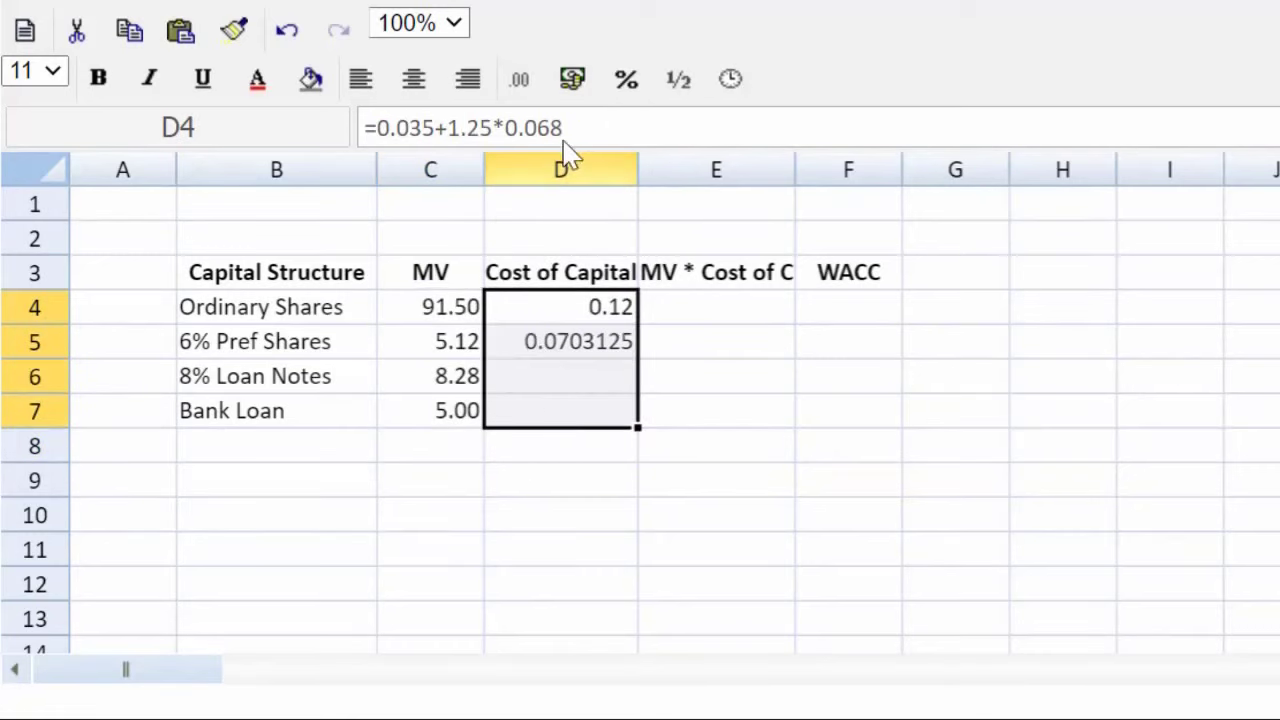
click(626, 80)
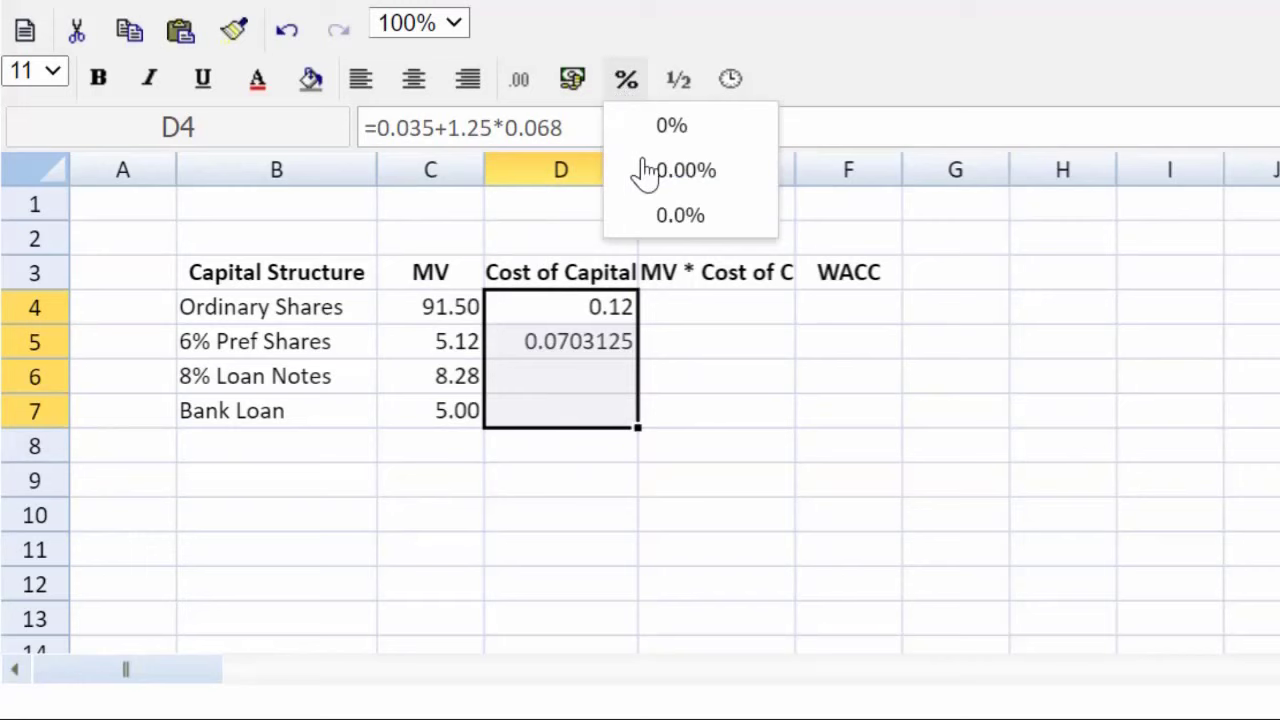
click(677, 221)
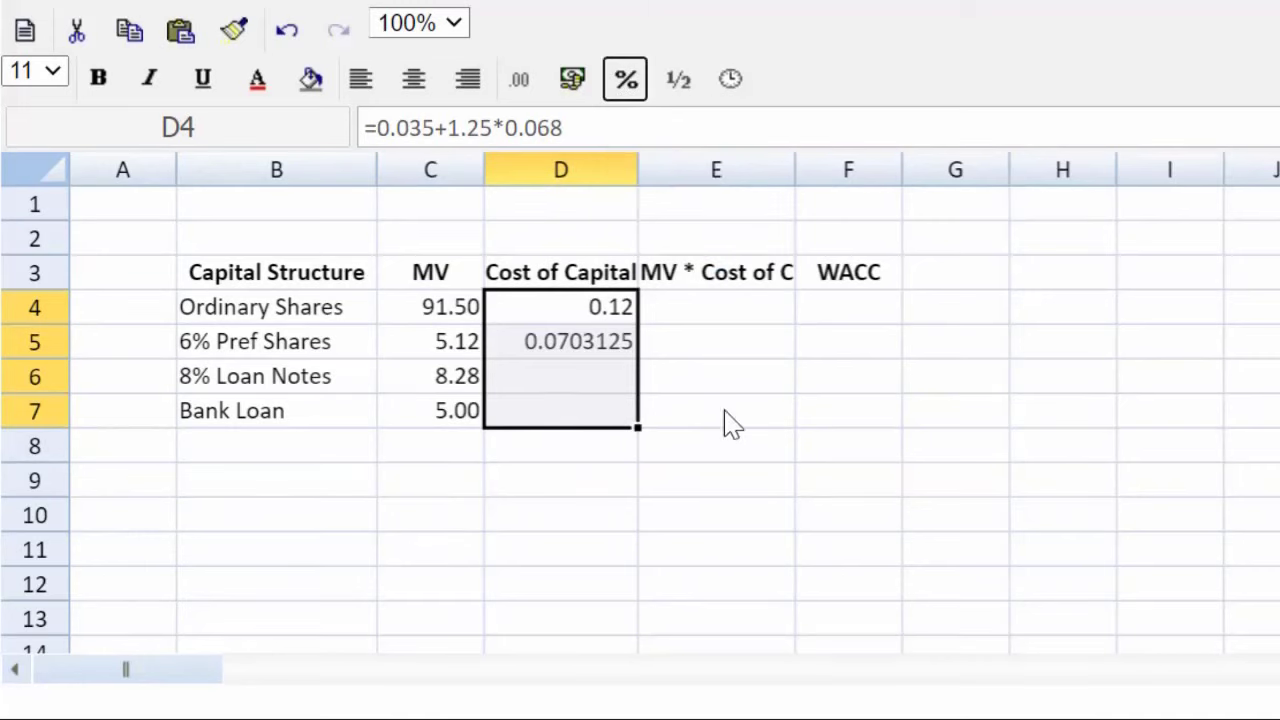
click(757, 478)
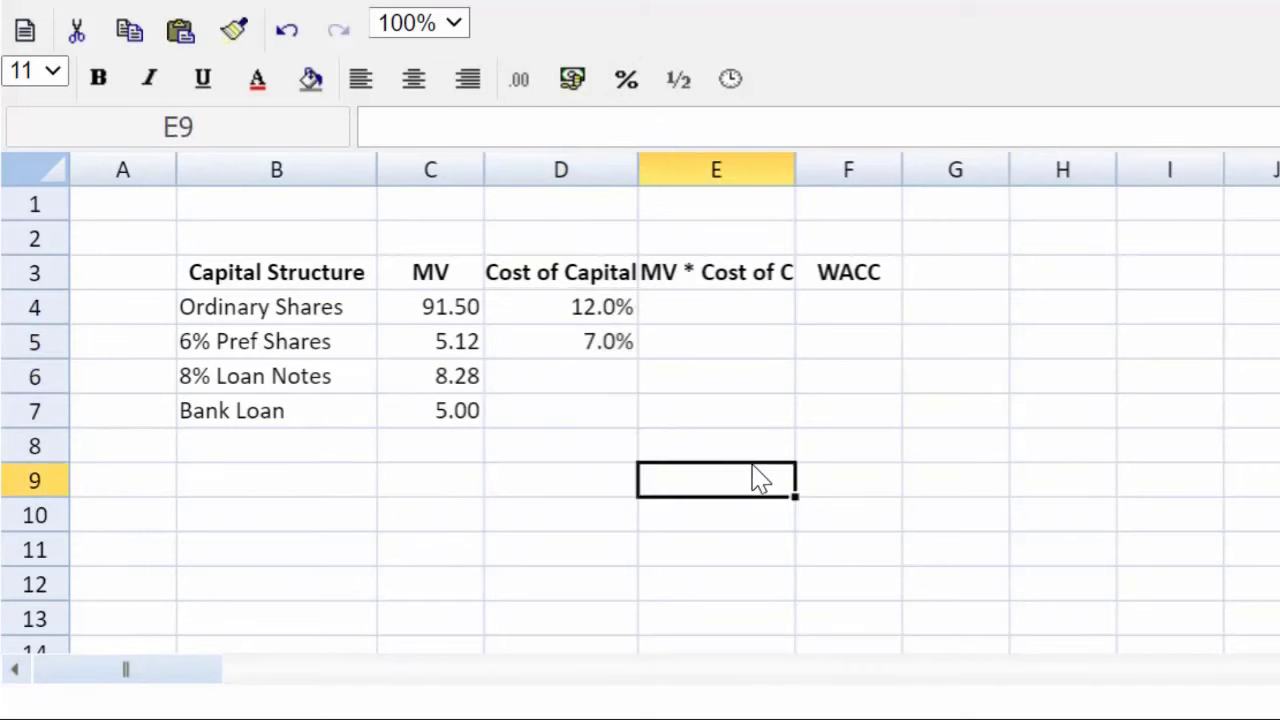
Step: Append a W working reference to the 8% Loan Notes label in B6
click(350, 382)
click(565, 140)
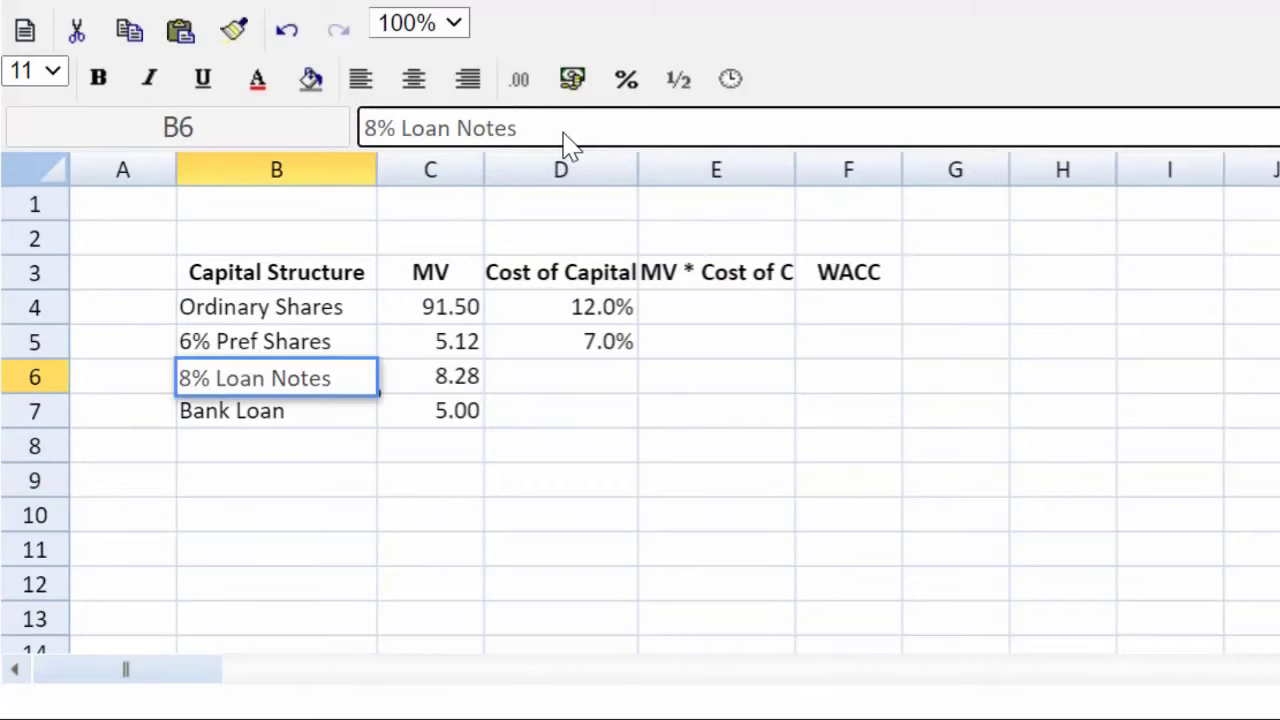
text(W)
key(Return)
Step: Enter the working title "W) IRR" in B9, below the capital structure table
key(Down)
key(Down)
key(Down)
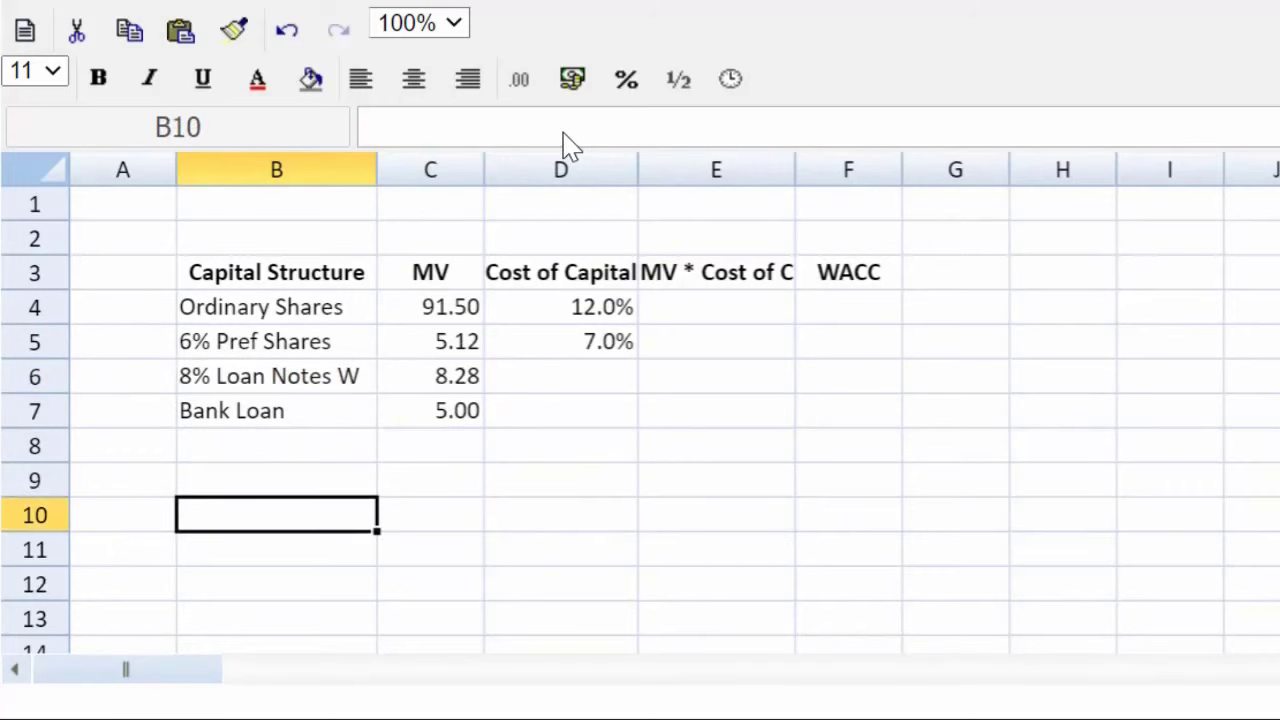
key(Right)
key(Down)
key(Down)
key(Down)
key(Down)
key(Down)
key(Down)
key(Down)
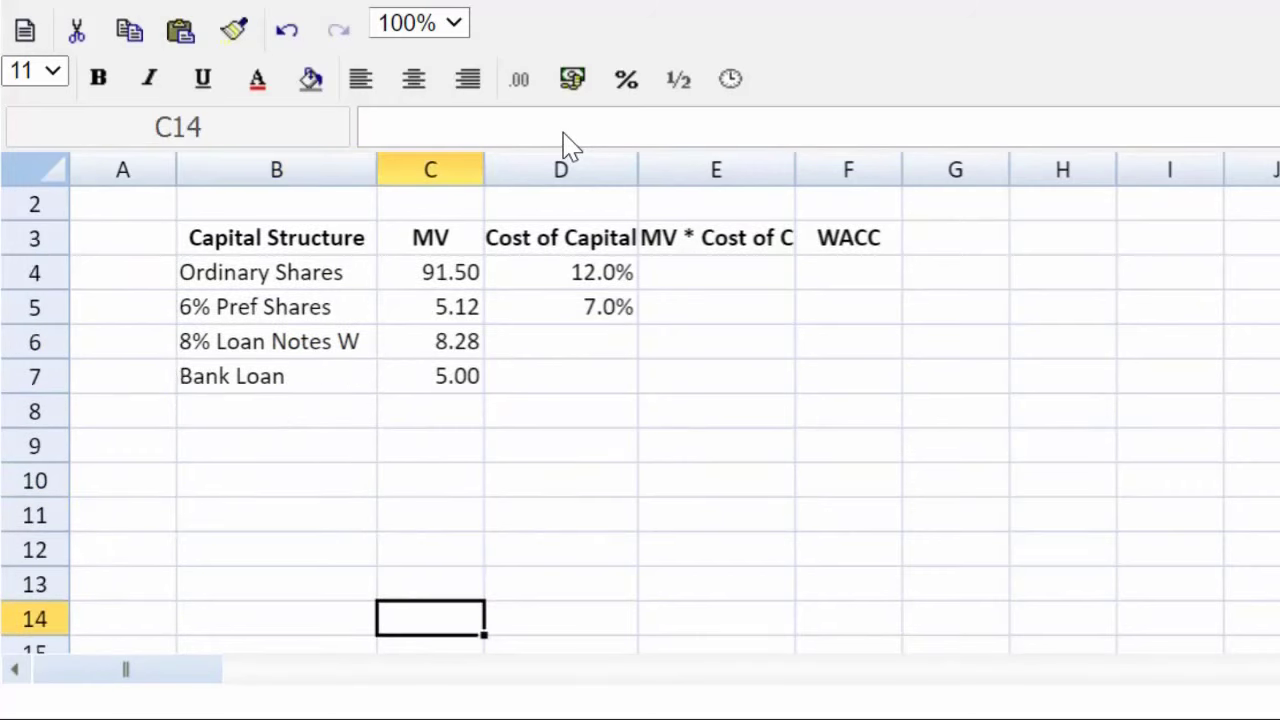
key(Up)
key(Up)
key(Up)
key(Up)
key(Up)
key(Up)
key(Up)
key(Up)
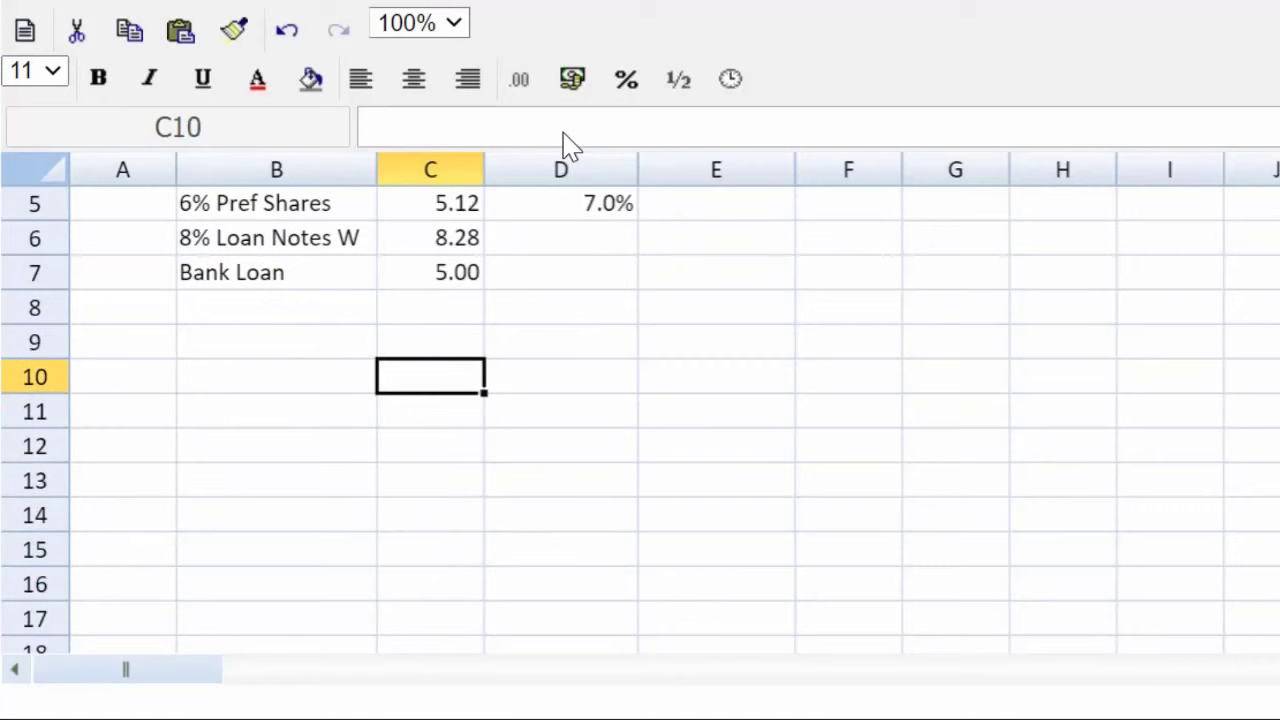
key(Left)
text(W) )
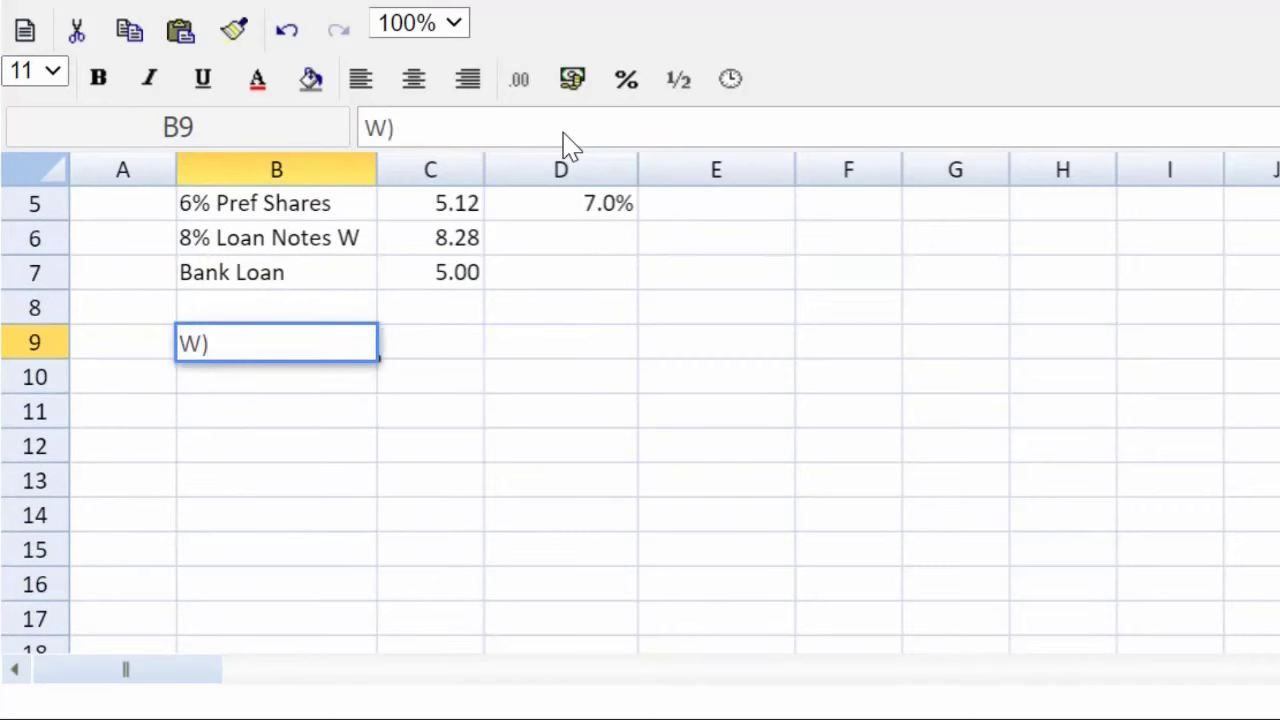
text(IRR)
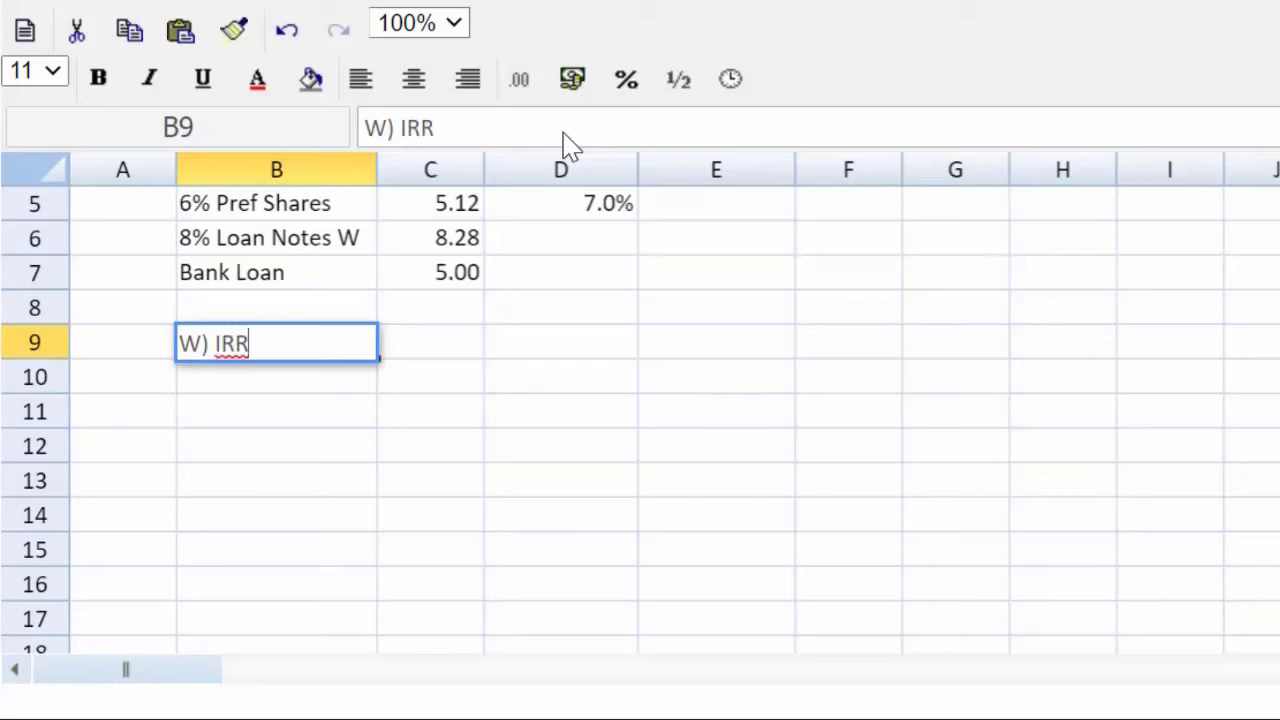
Step: Add the column headings Y in C9 and CF in D9 beside the IRR working title
key(Right)
text(Y)
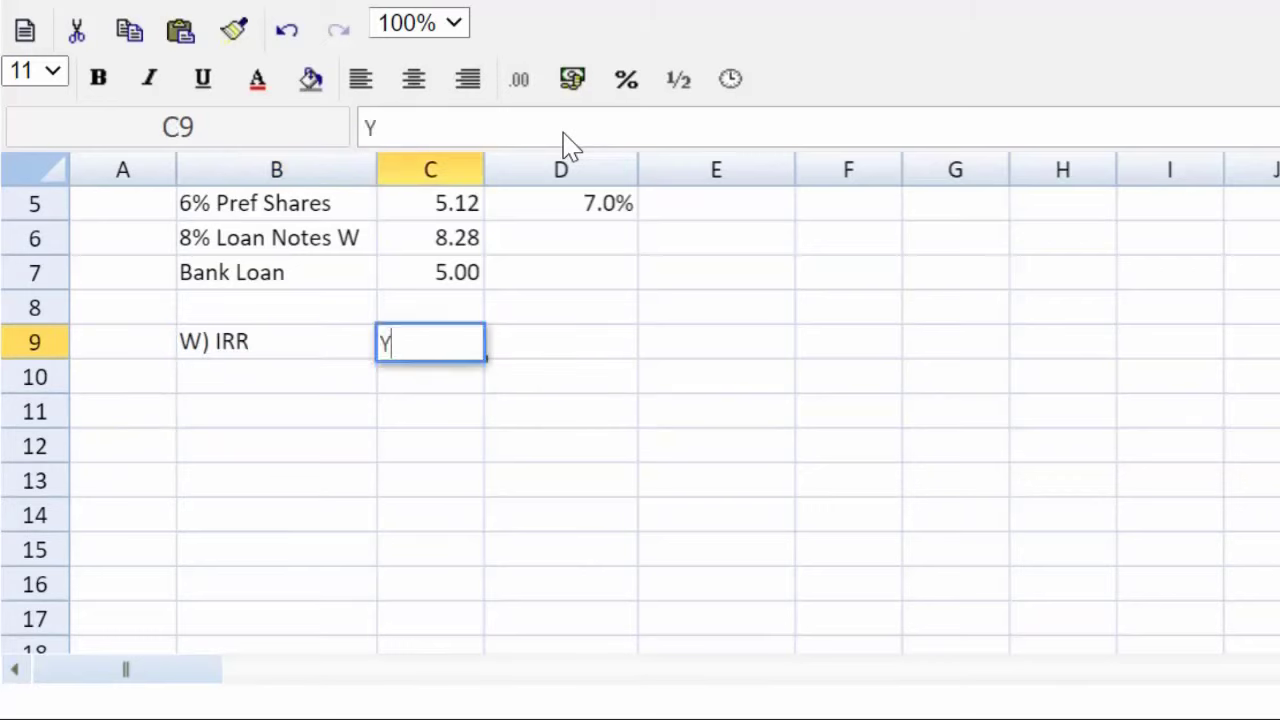
key(Right)
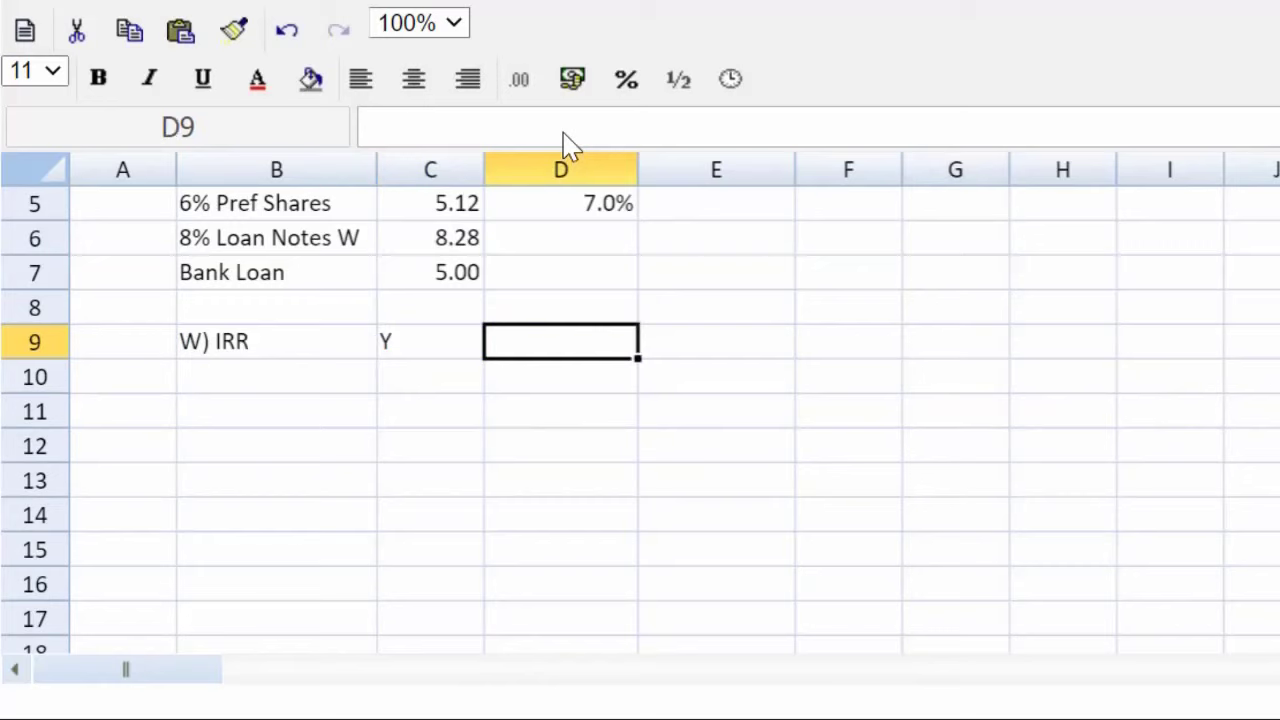
text(CF)
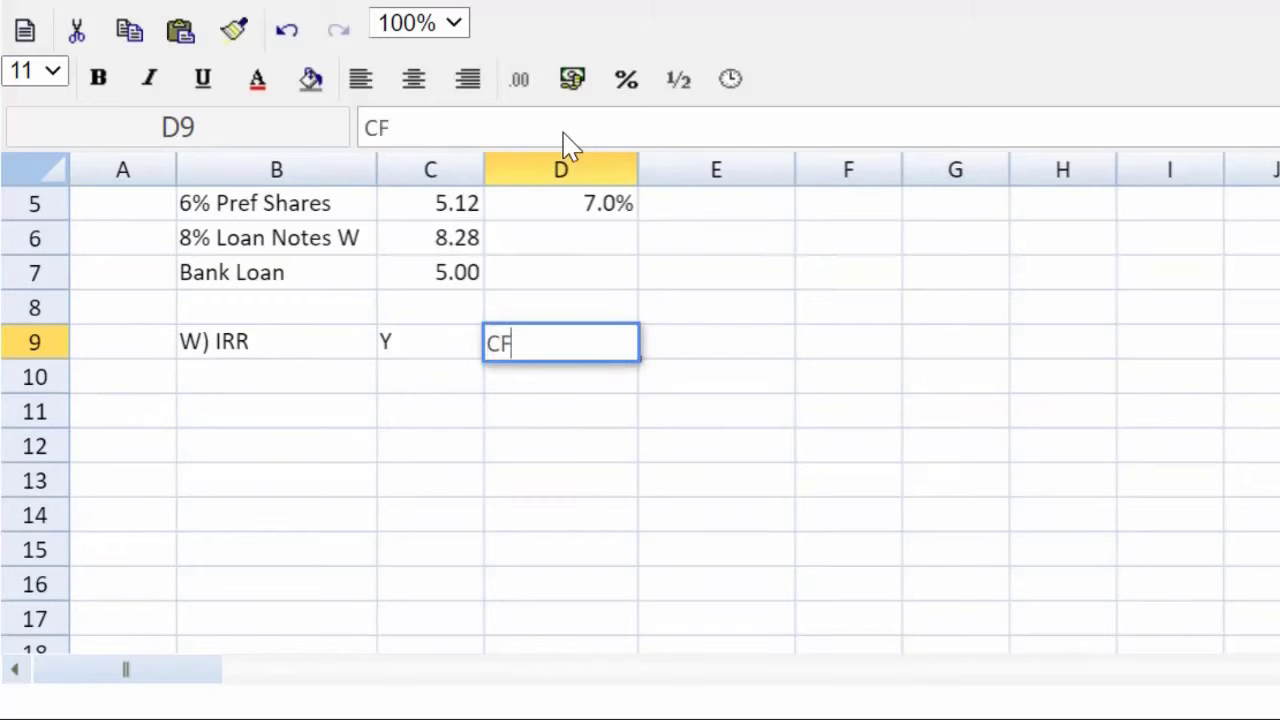
Step: Fill the Y column with years 0 to 5 in cells C10 to C15
key(Left)
key(Down)
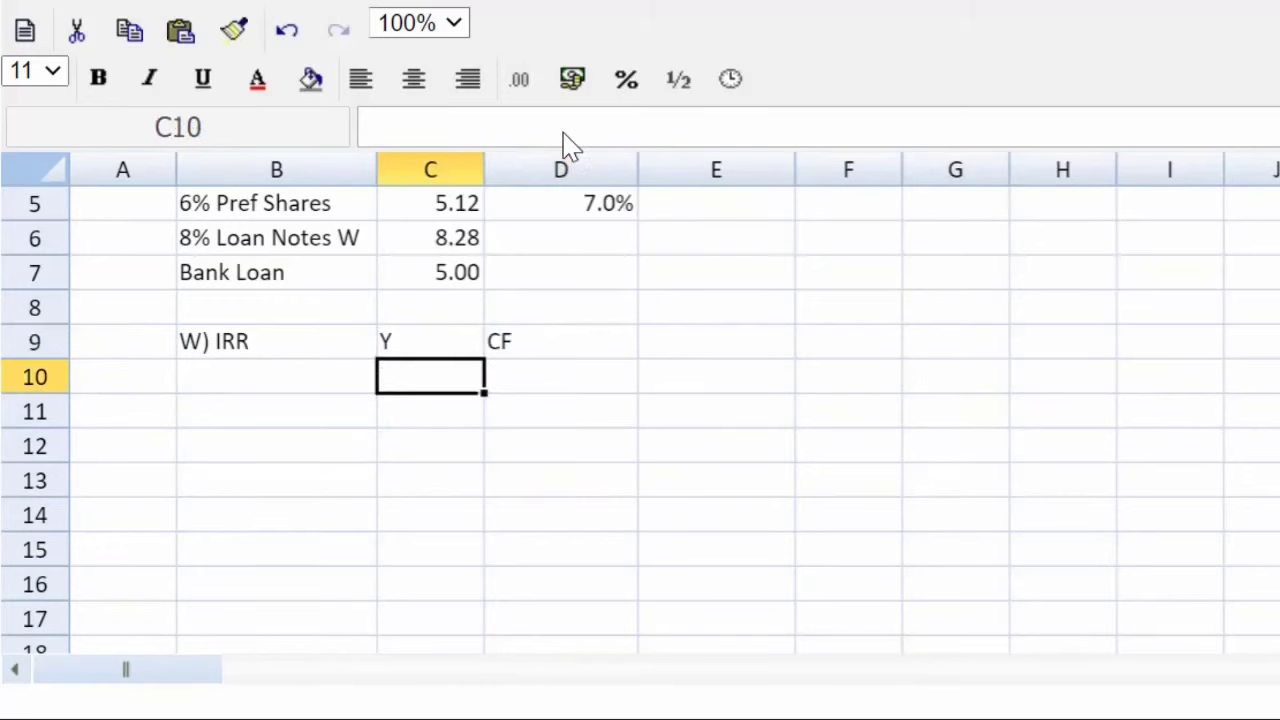
text(0)
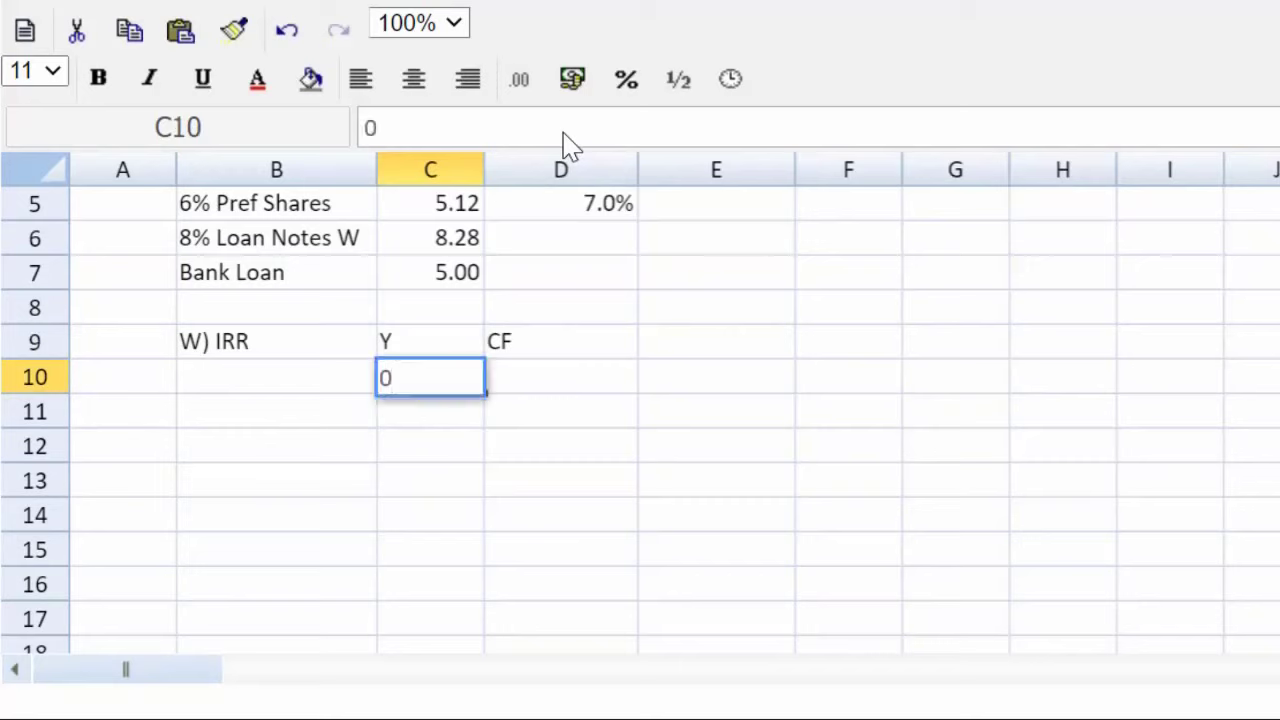
key(Return)
text(1)
key(Return)
text(2)
key(Return)
text(3)
key(Return)
text(4)
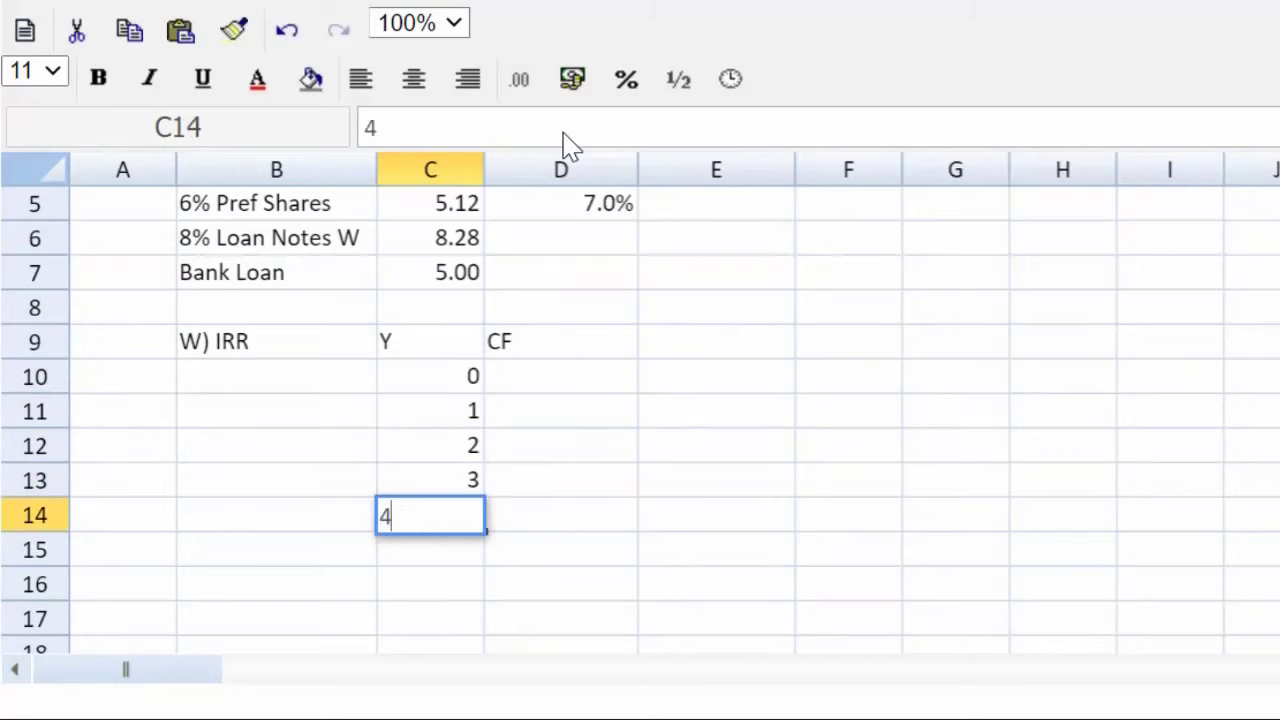
key(Return)
text(5)
key(Right)
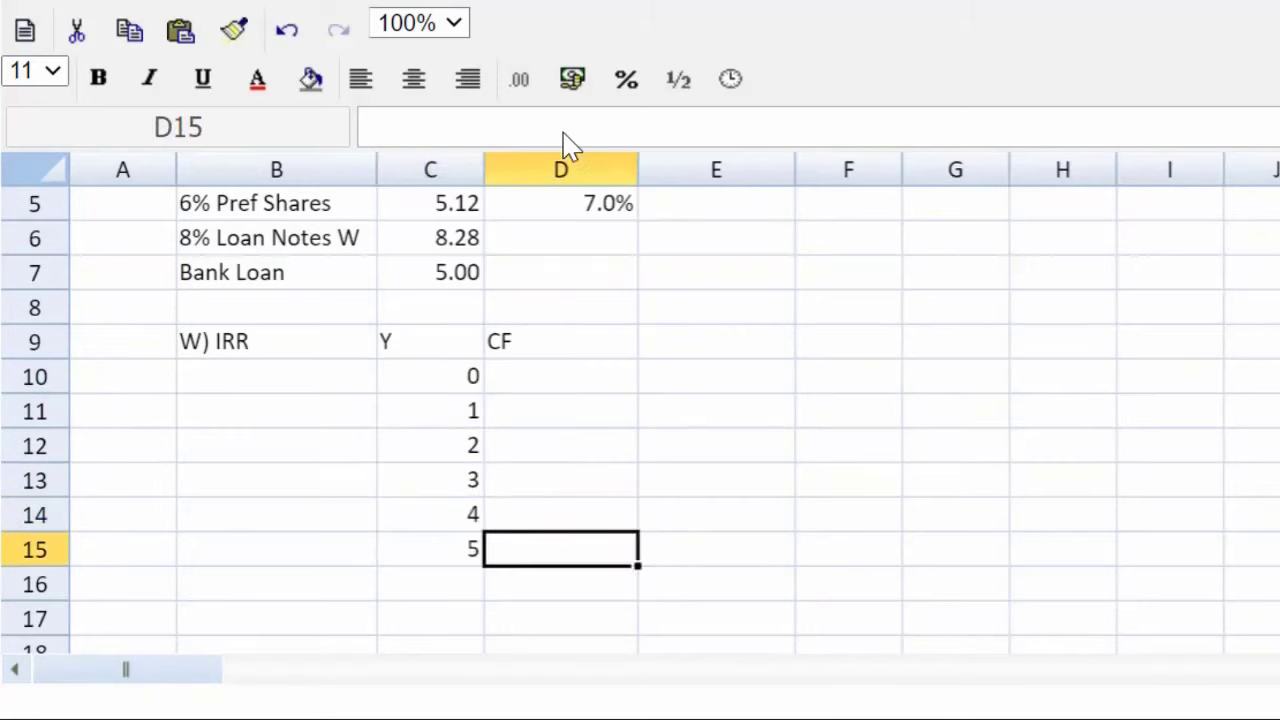
Step: Enter -103.5 in D10 as the year 0 cash flow
key(Up)
key(Up)
key(Up)
key(Up)
key(Up)
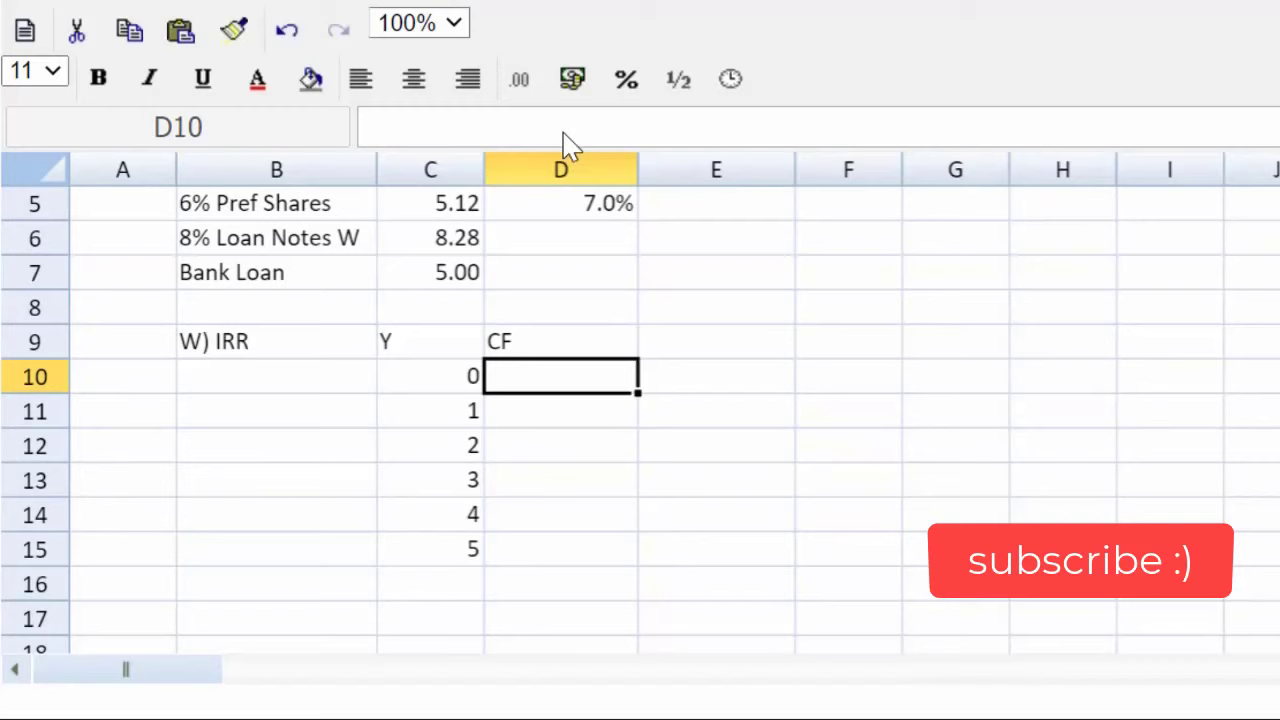
text(-)
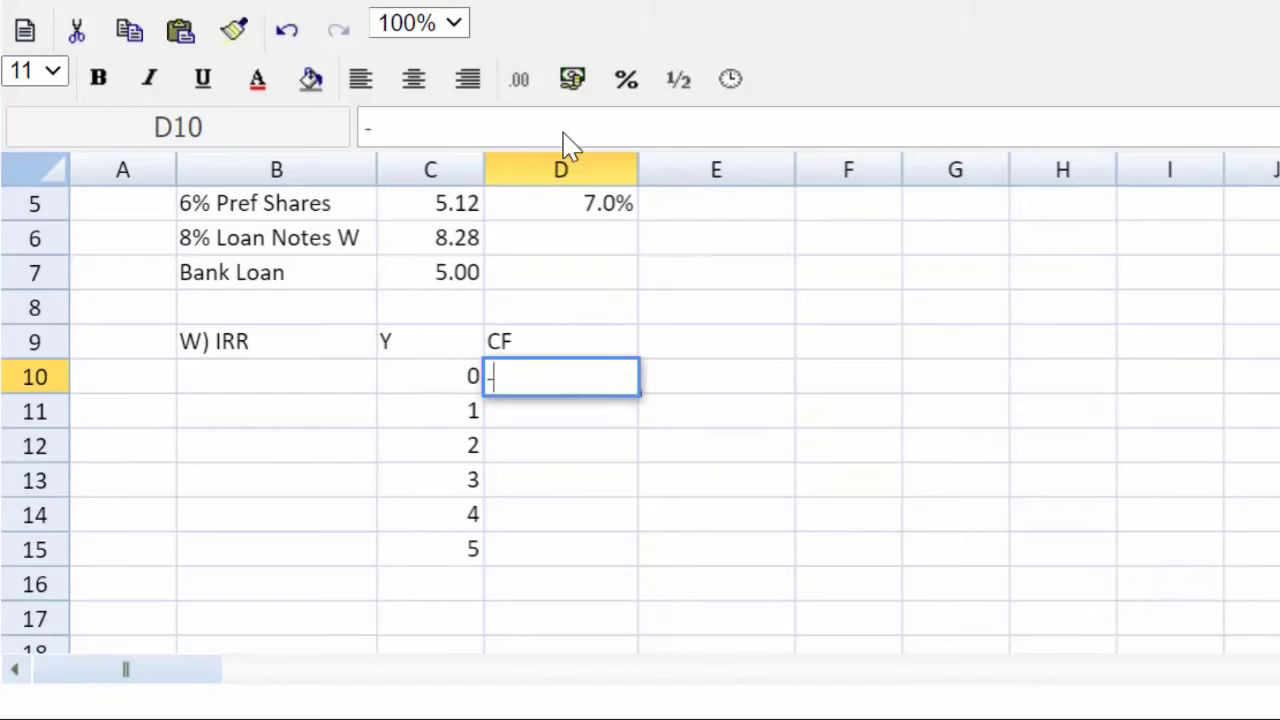
text(103.5)
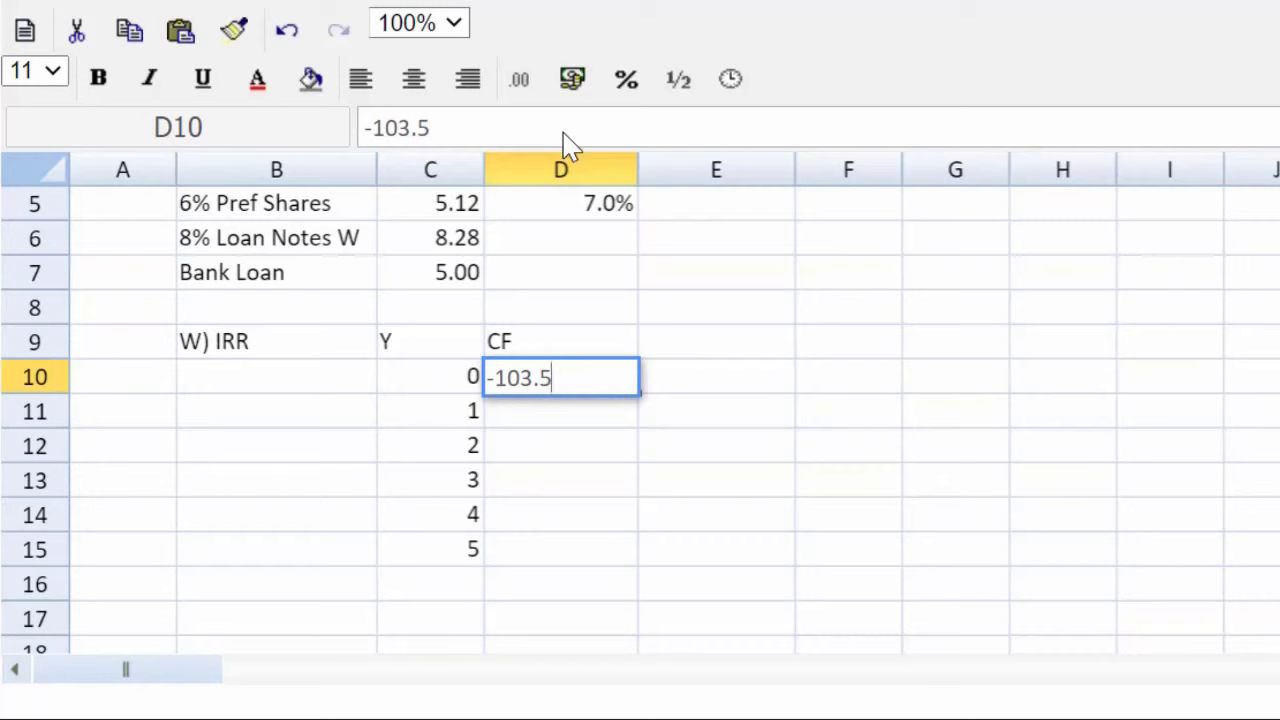
key(Return)
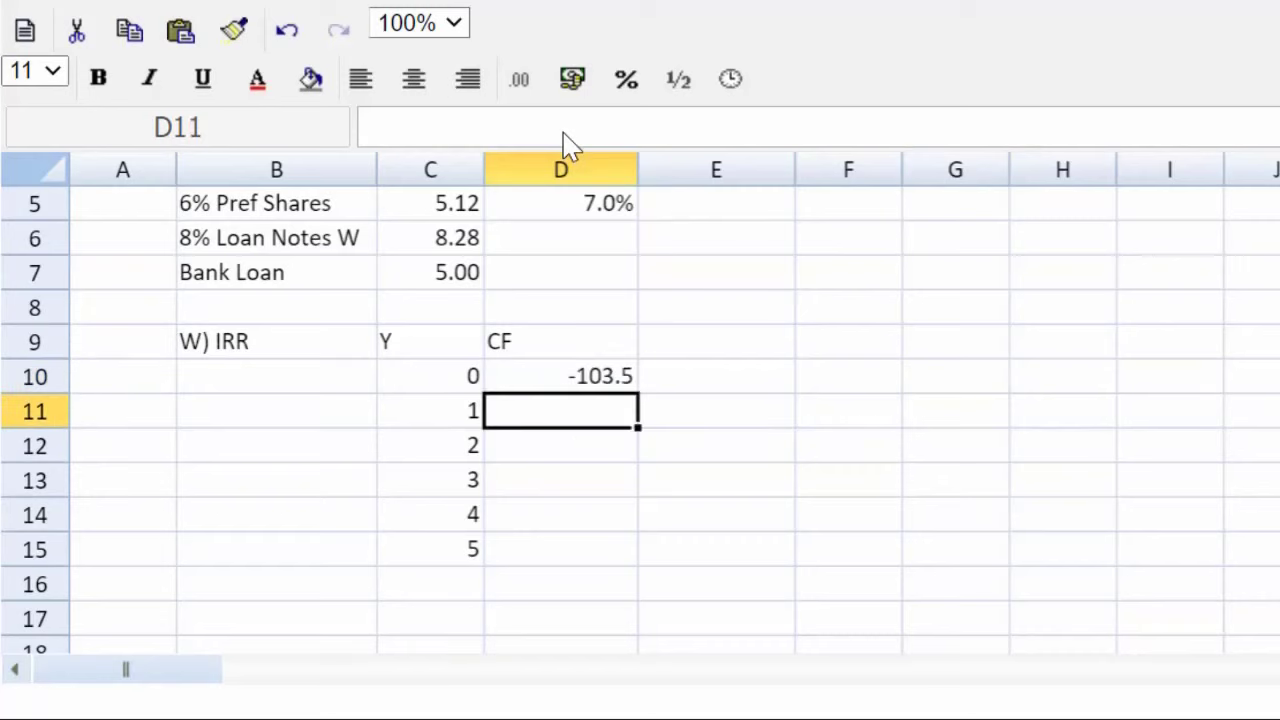
Step: Enter the formula =8*(1-.20) in D11 as the year 1 after-tax interest cash flow
text(=)
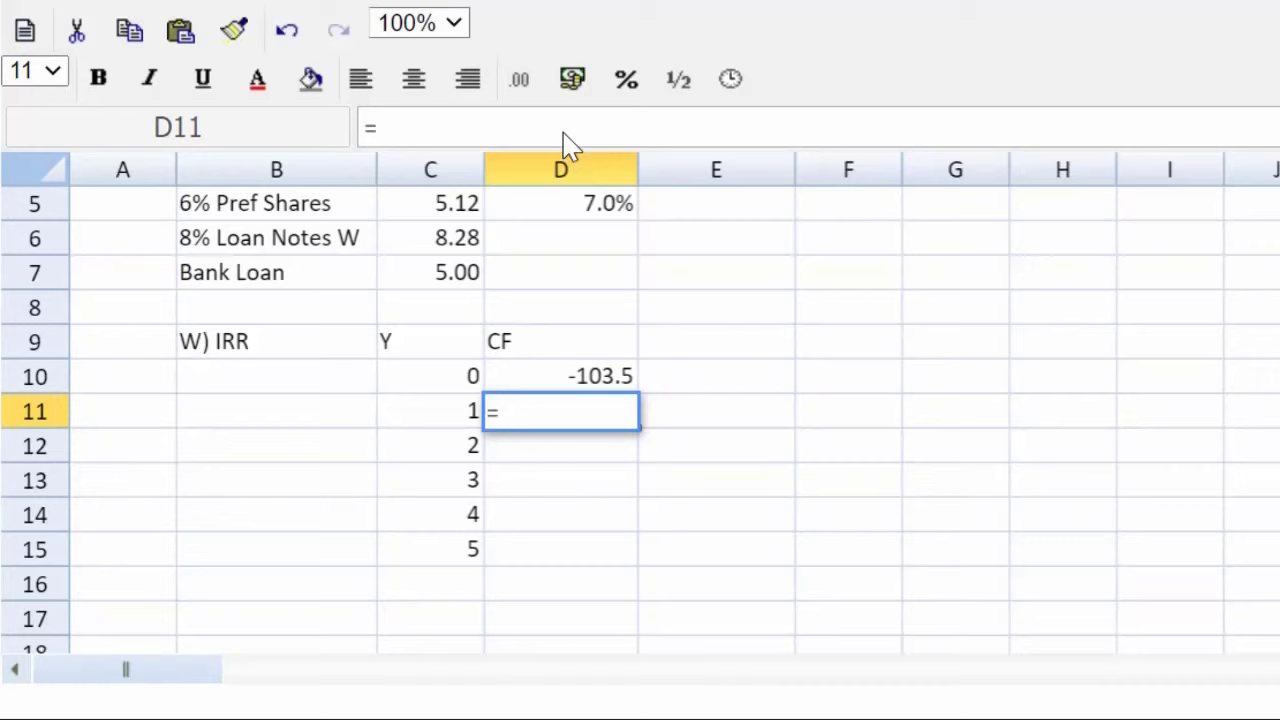
text(8*()
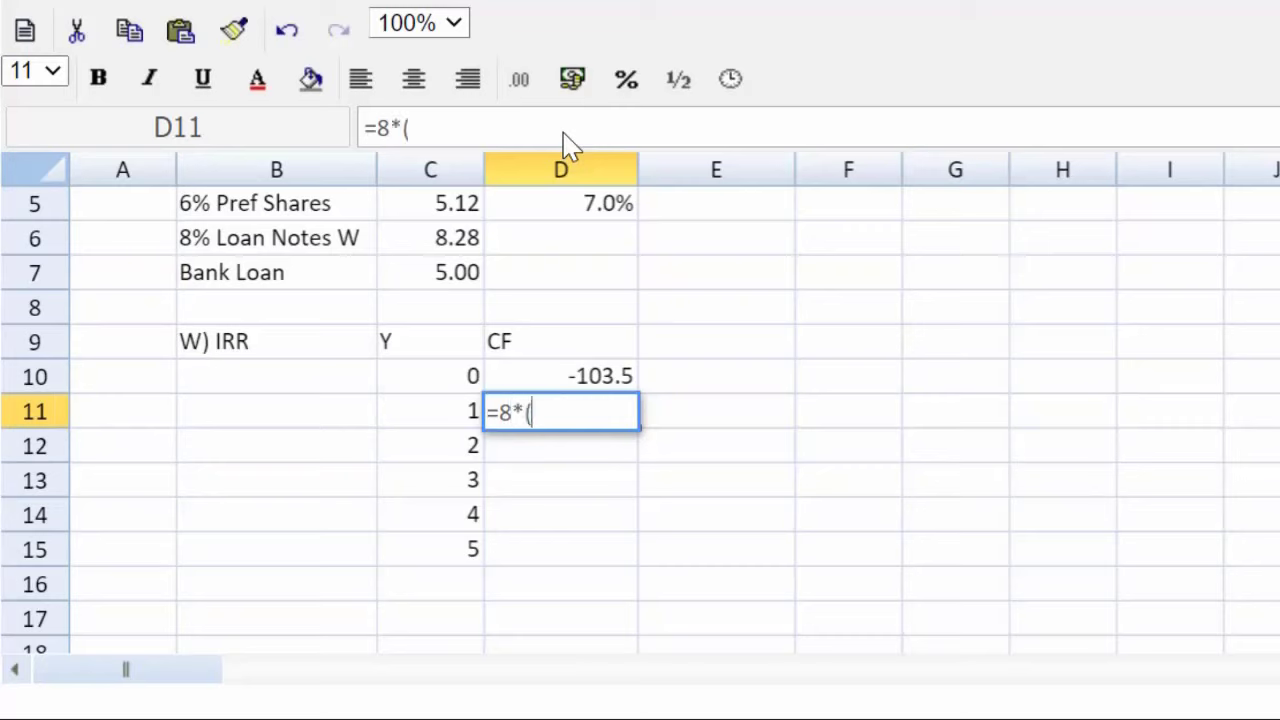
text(1-.20)
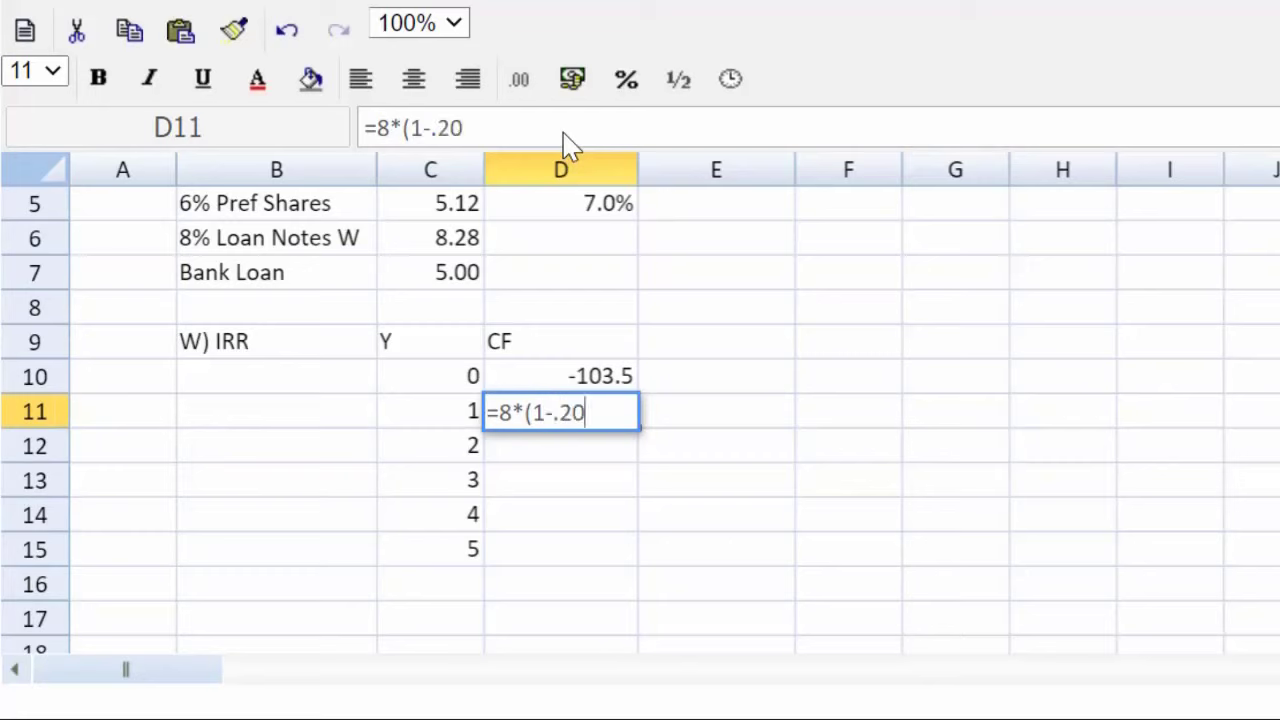
text())
key(Return)
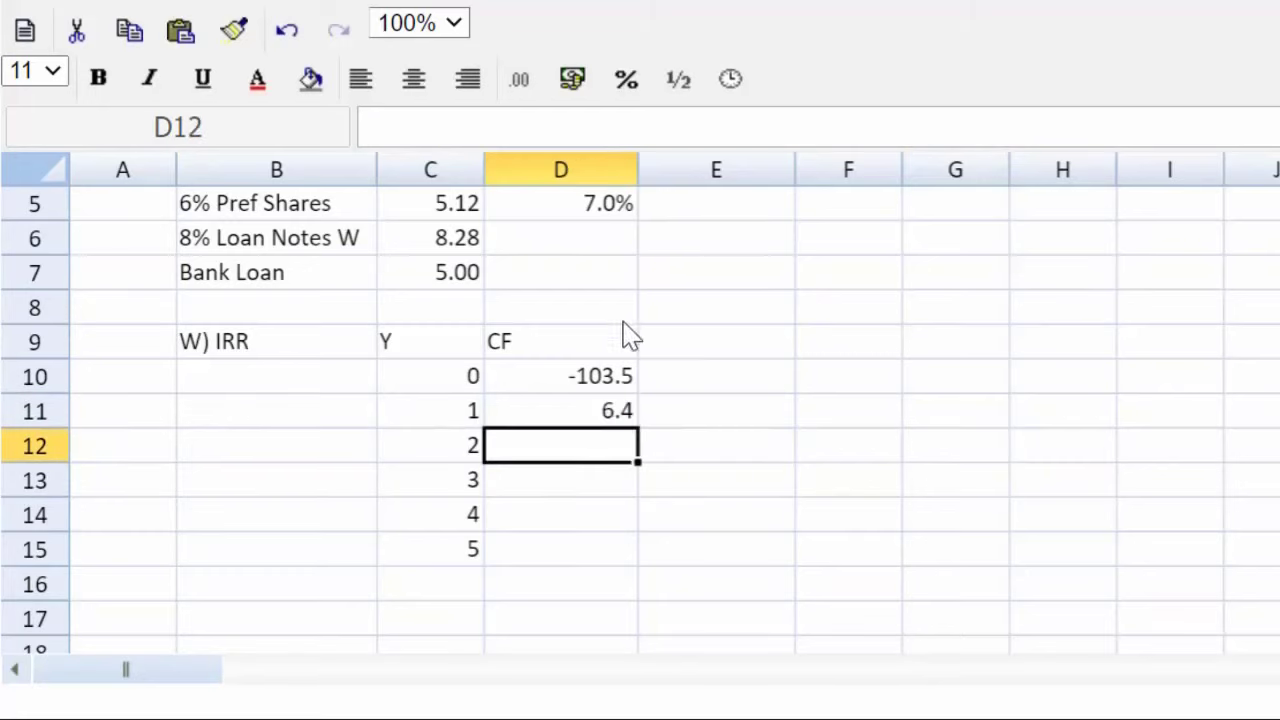
Step: Copy the year 1 cash flow formula from D11 down through D15 for years 2 to 5
click(597, 390)
click(590, 414)
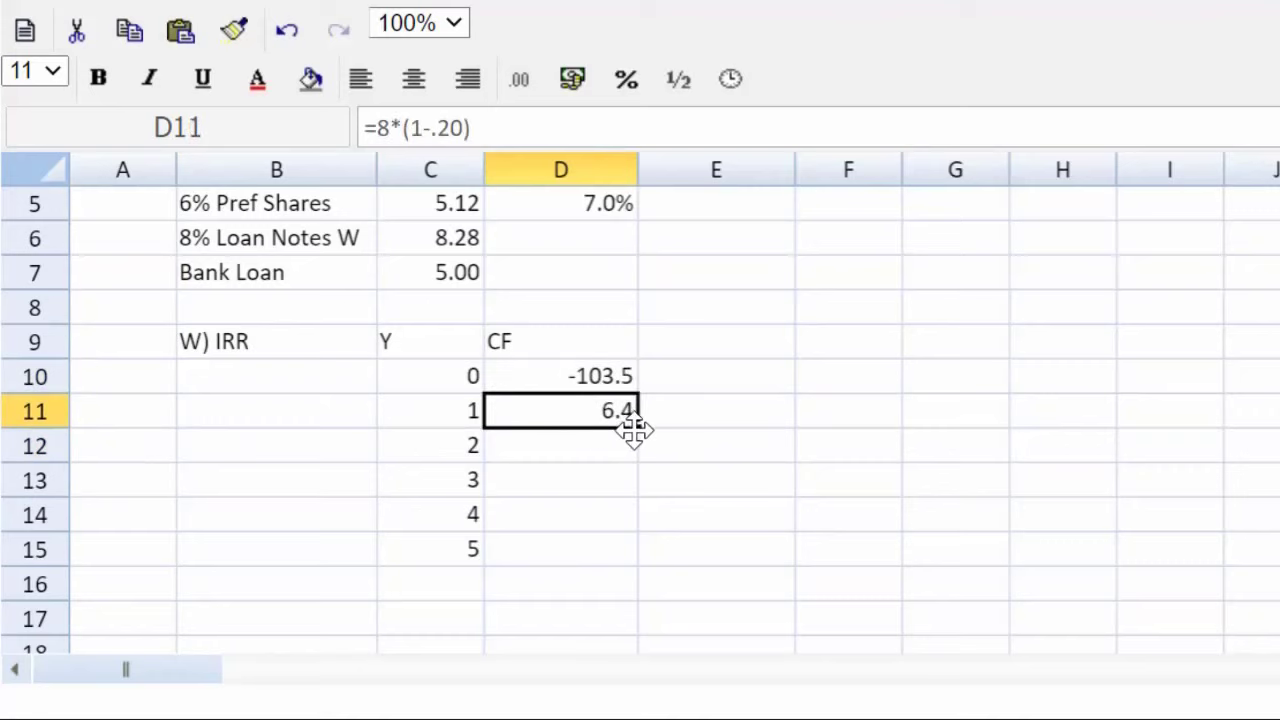
click(633, 447)
click(632, 422)
drag(636, 425, 646, 545)
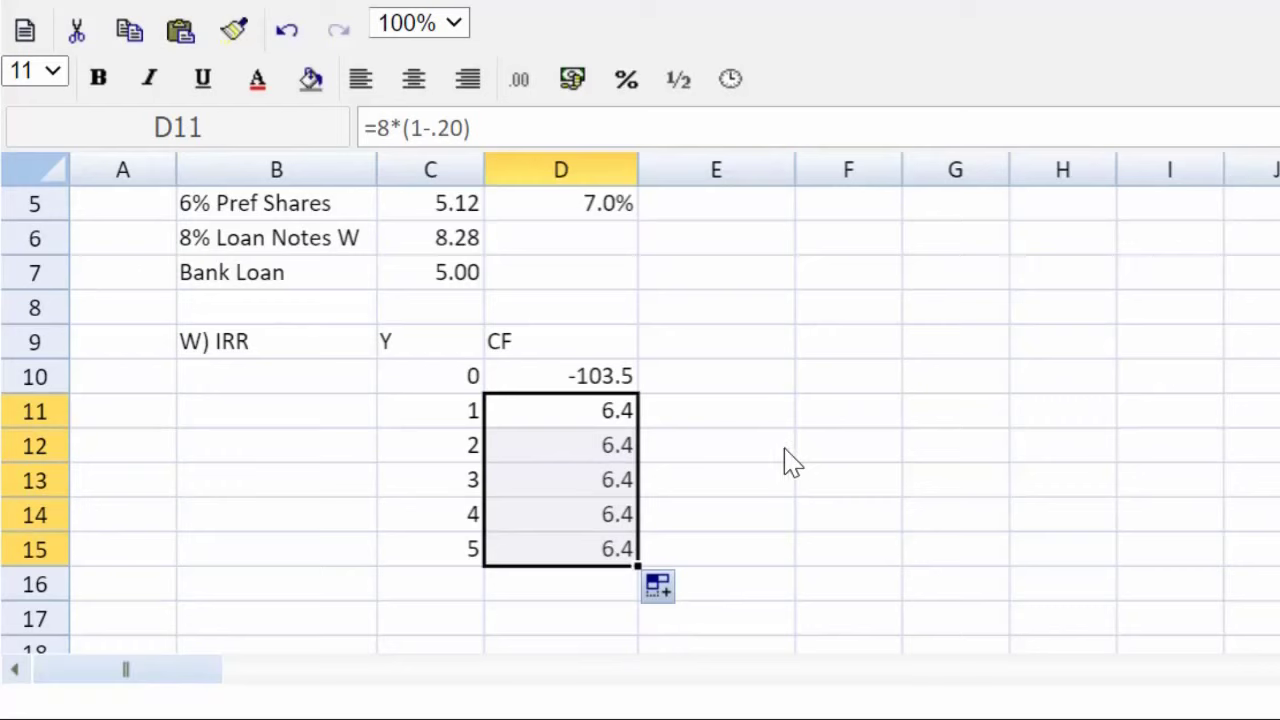
Step: Change the year 5 cash flow formula in D15 to =(8*(1-.20))+110 to include the redemption value
click(540, 555)
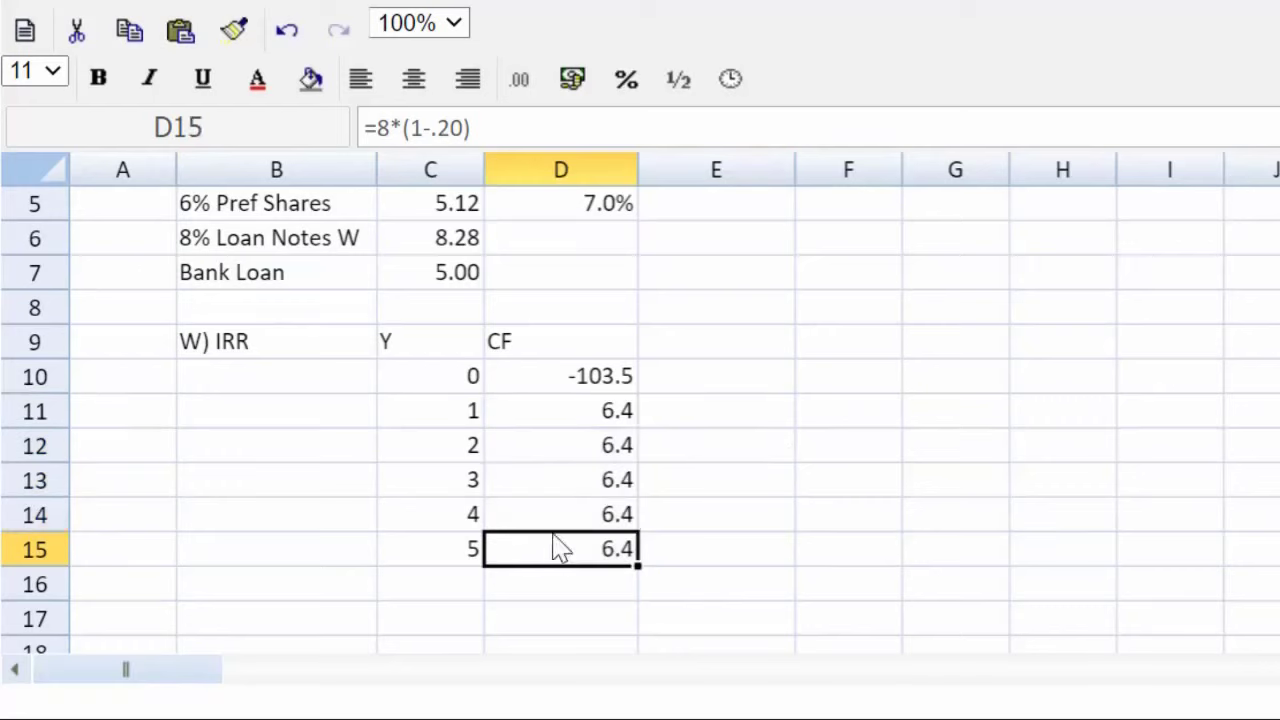
click(618, 136)
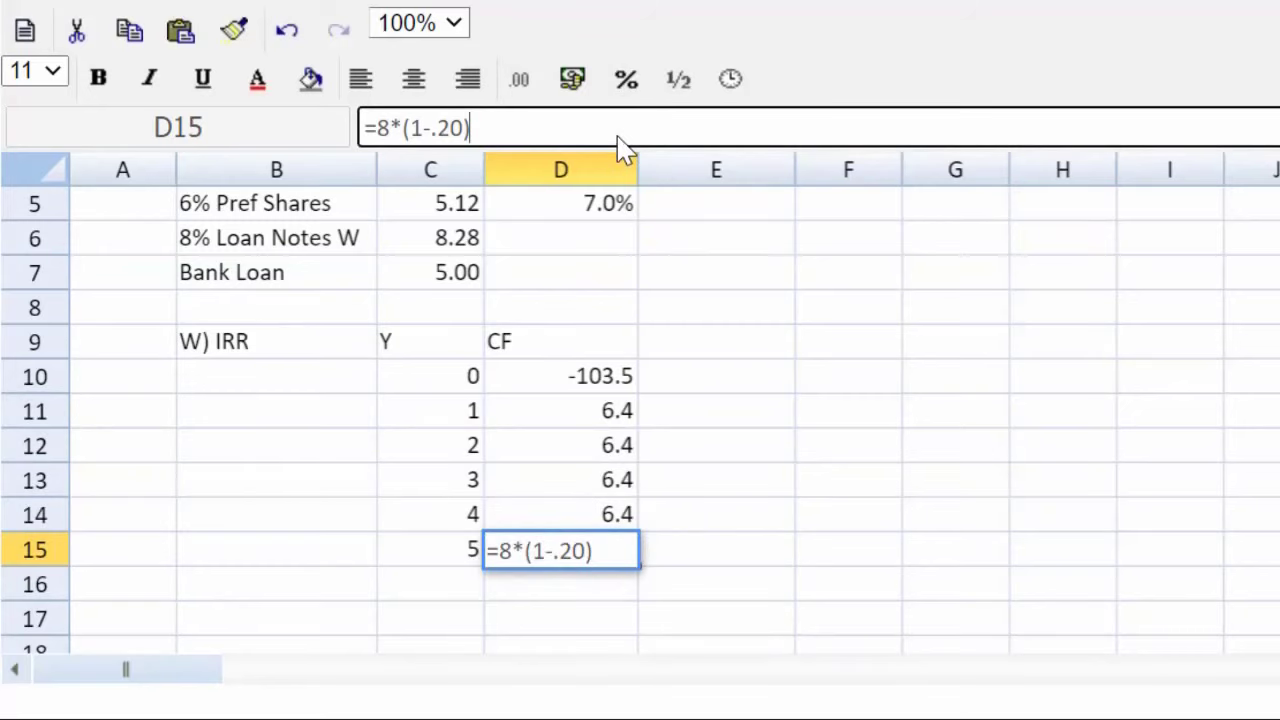
text(+110)
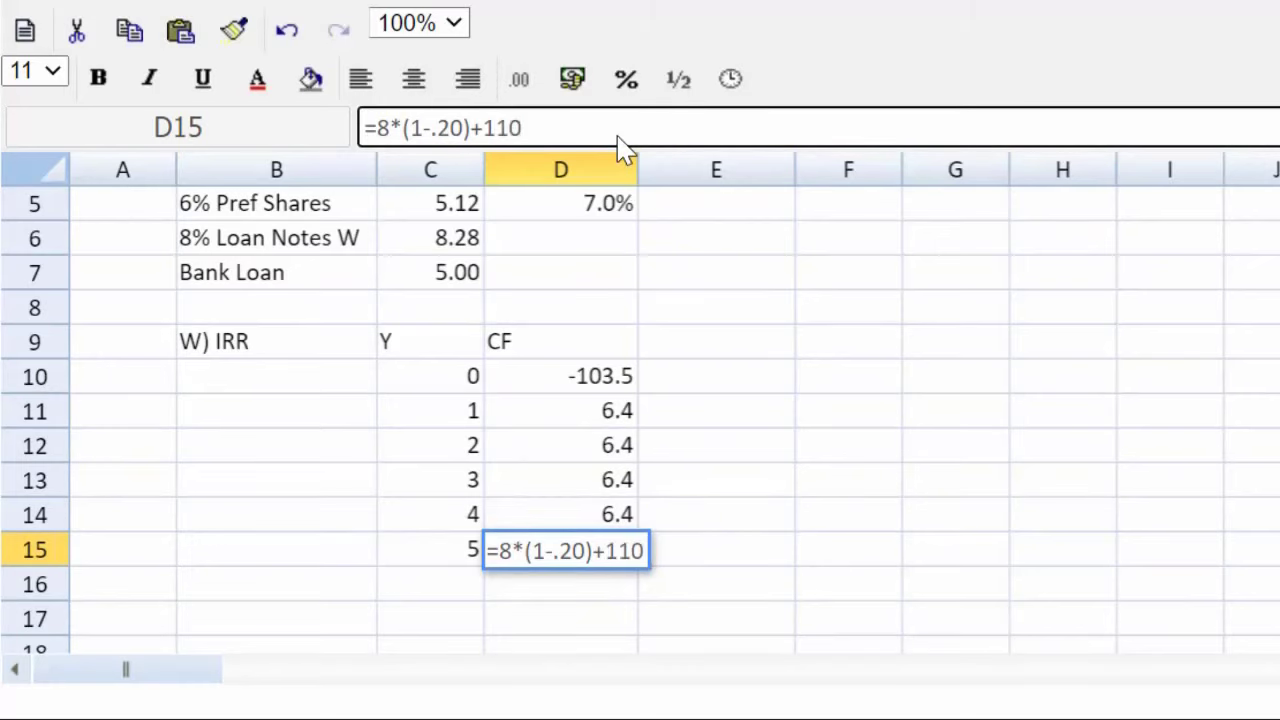
click(591, 553)
click(587, 553)
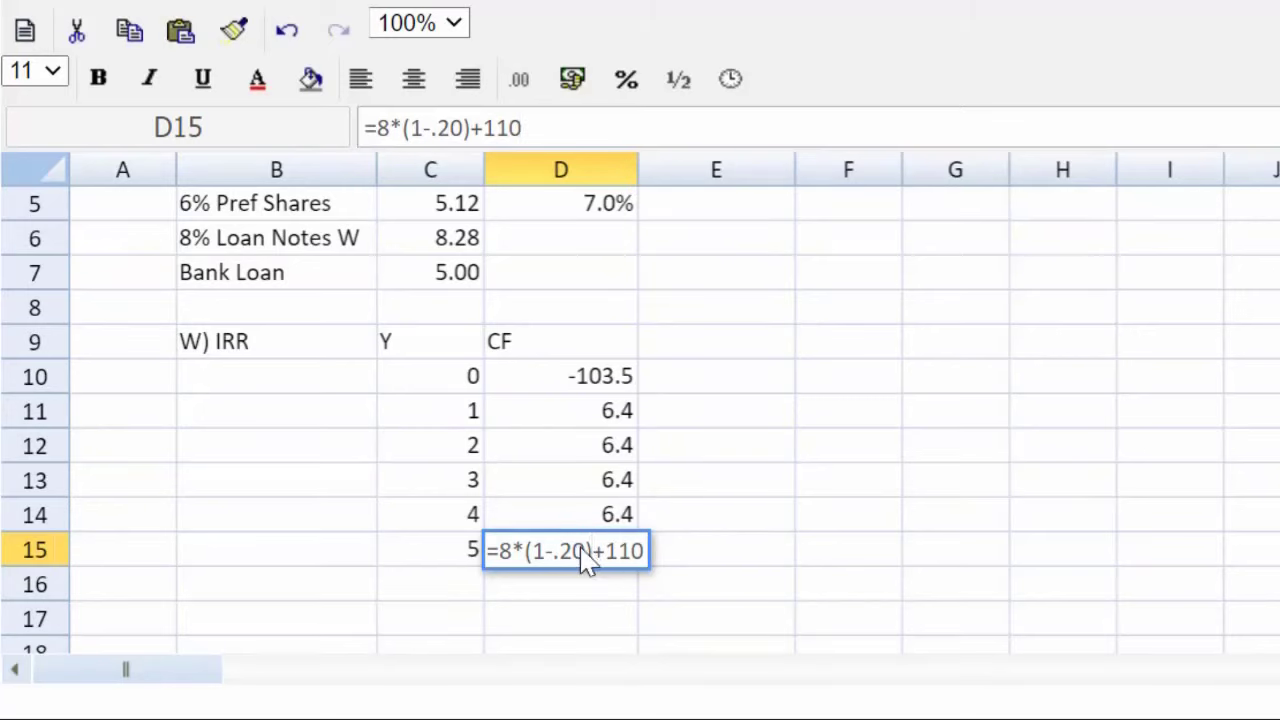
text())
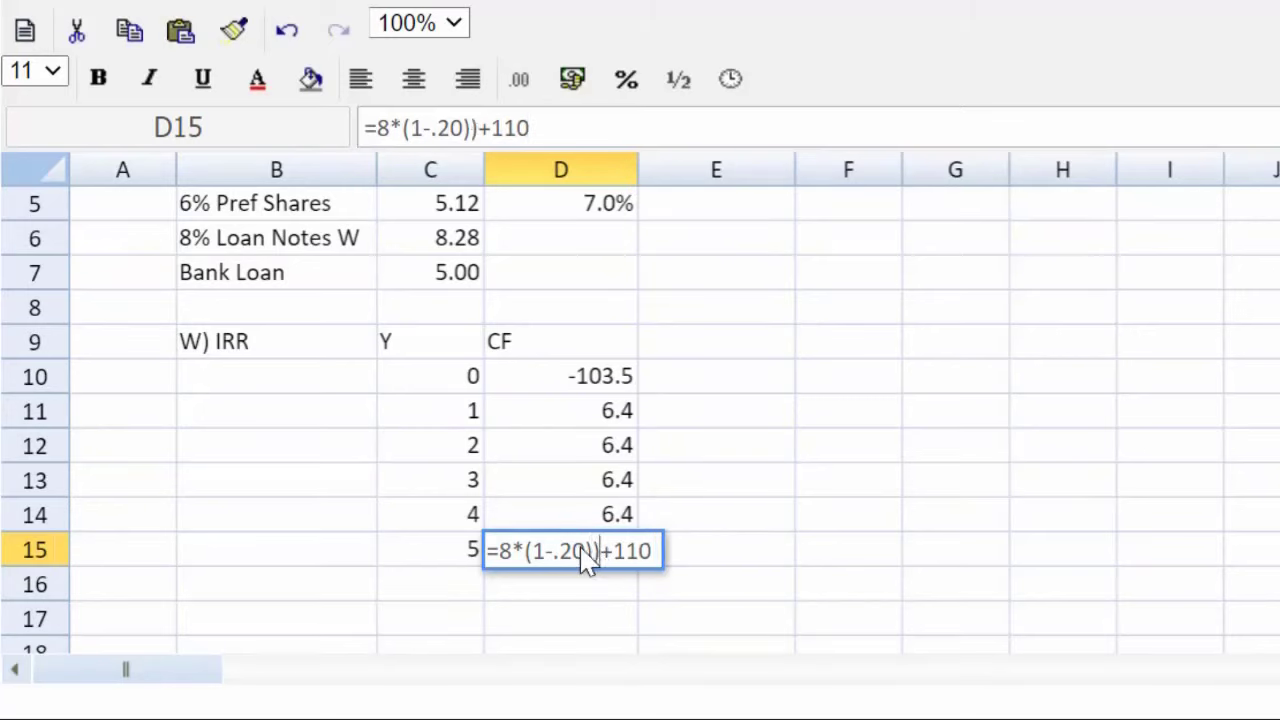
click(499, 556)
text(()
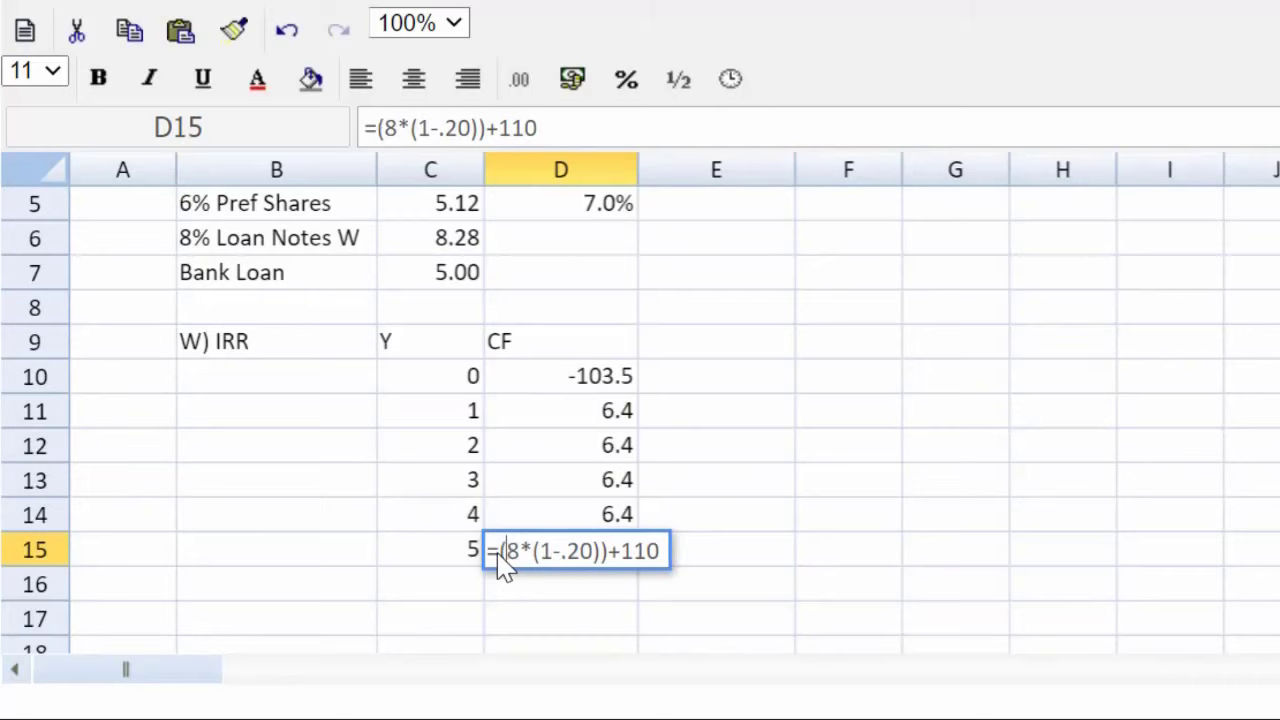
key(Return)
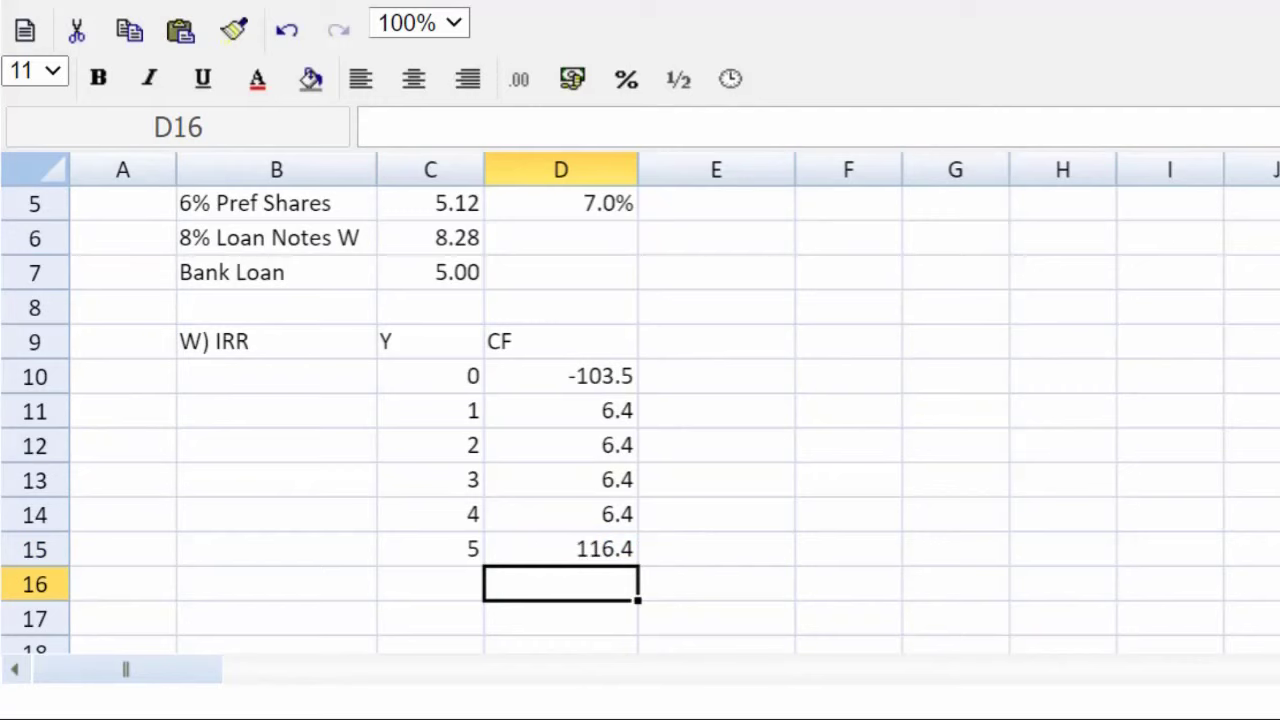
Step: Calculate the 8% Loan Notes' cost of capital in D6 with the formula =IRR(D10:D15)
scroll(322, 424, up, 1)
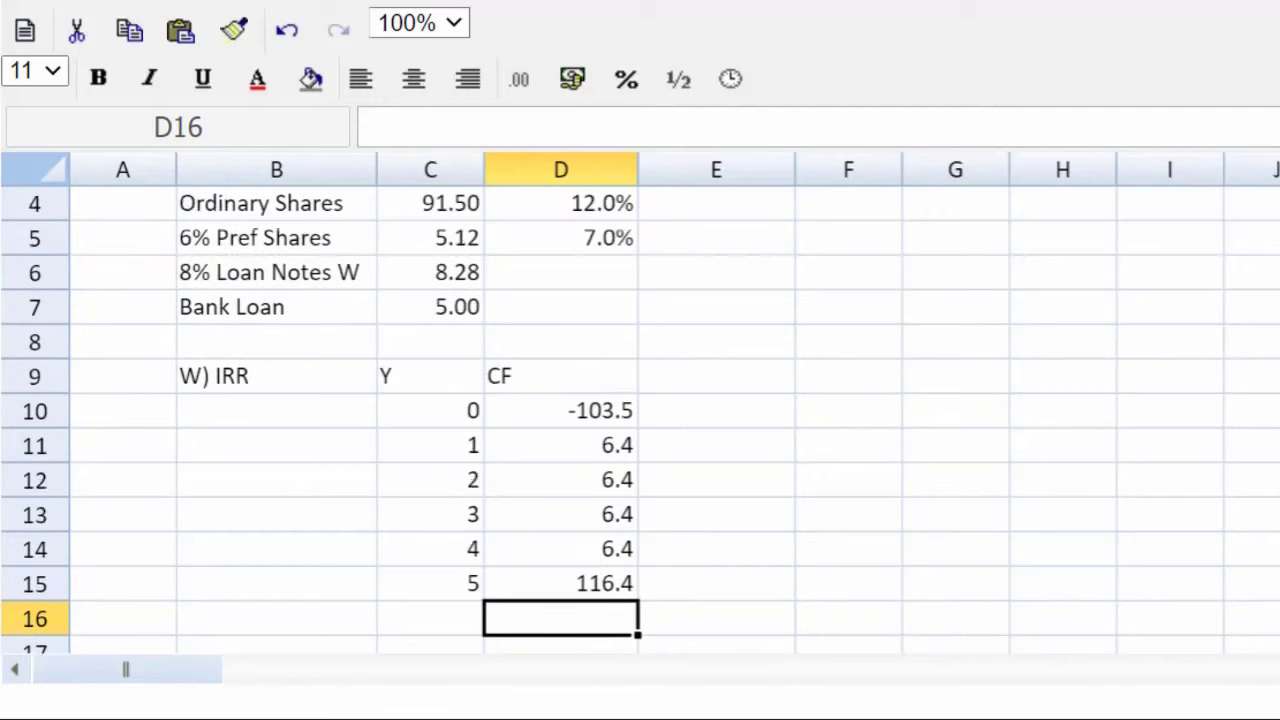
click(568, 276)
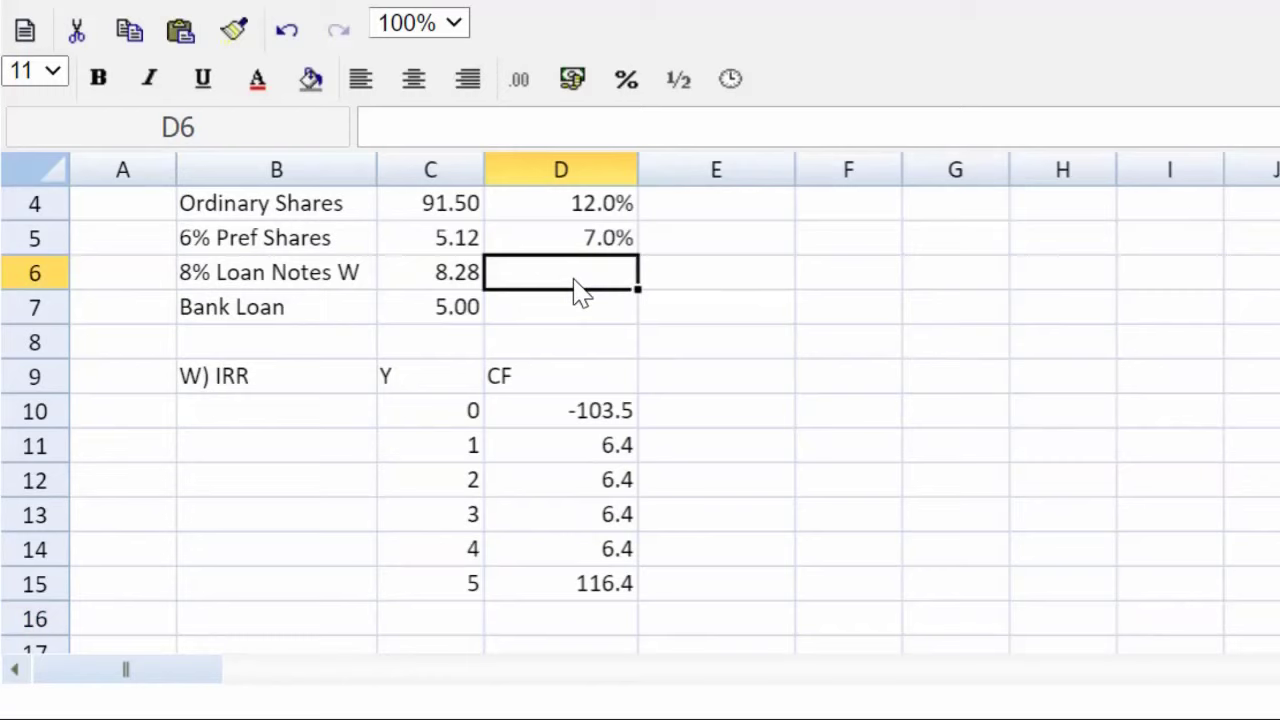
text(=)
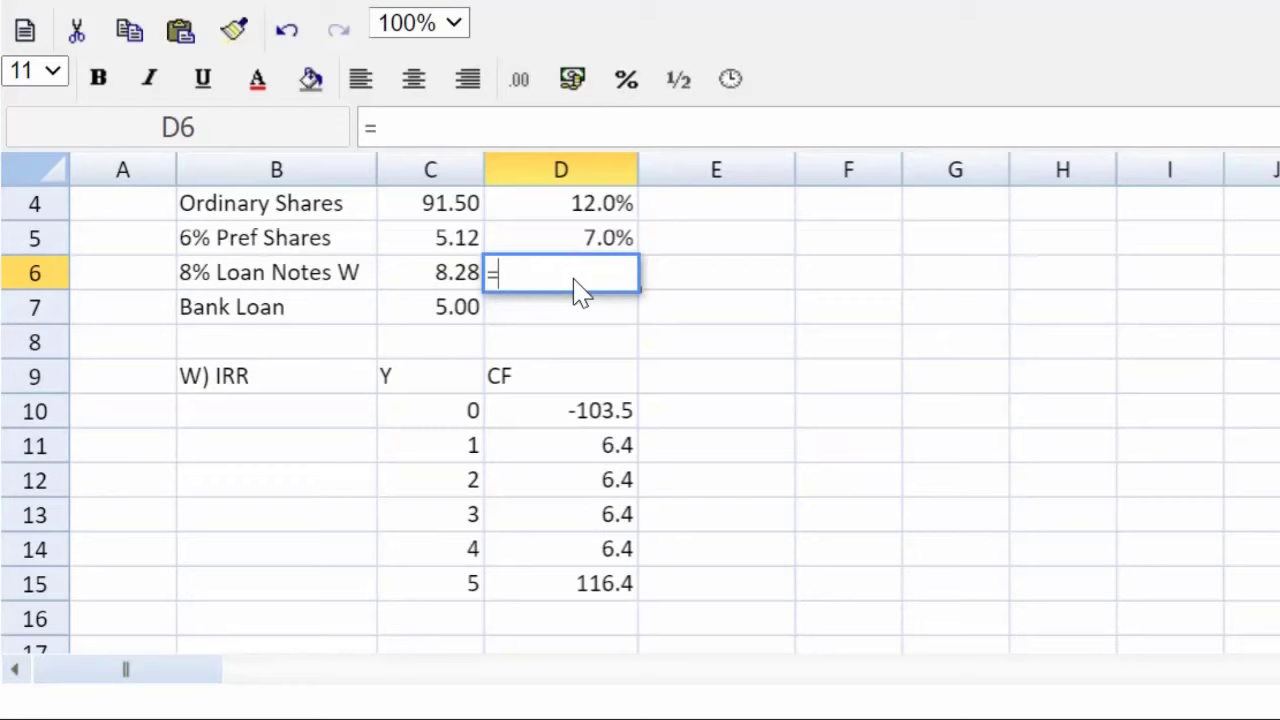
text(IRR)
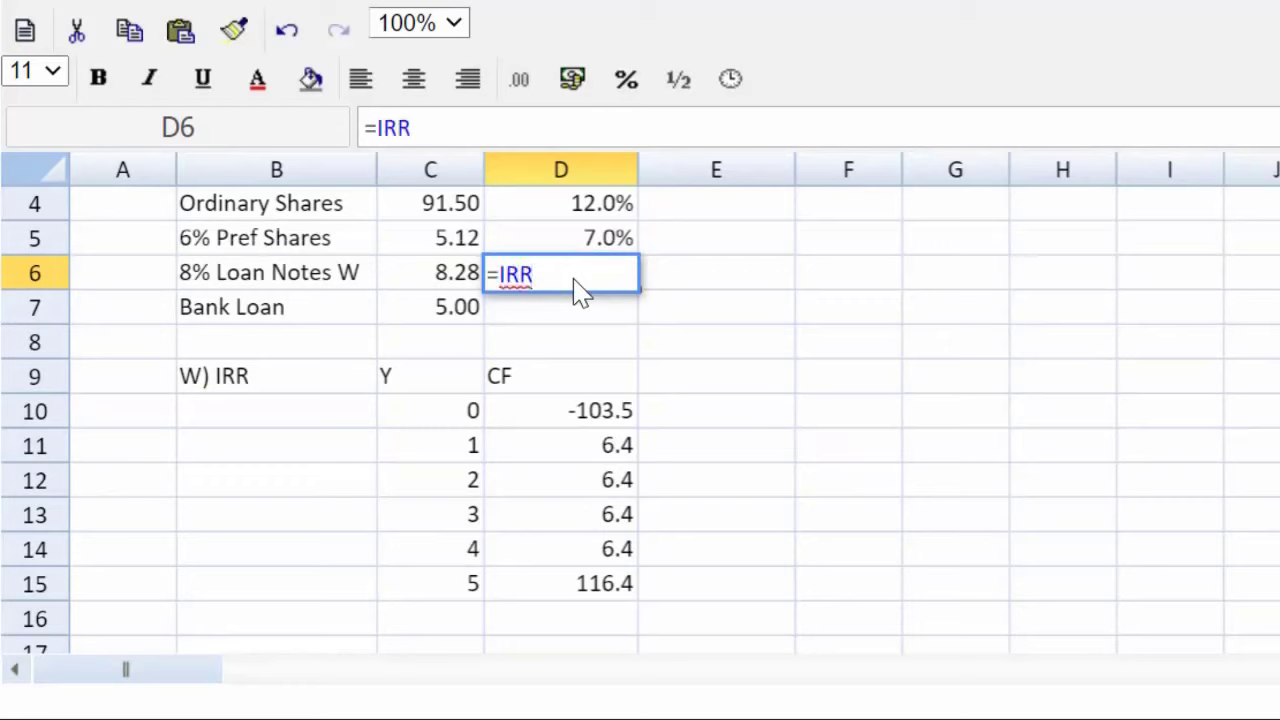
text(()
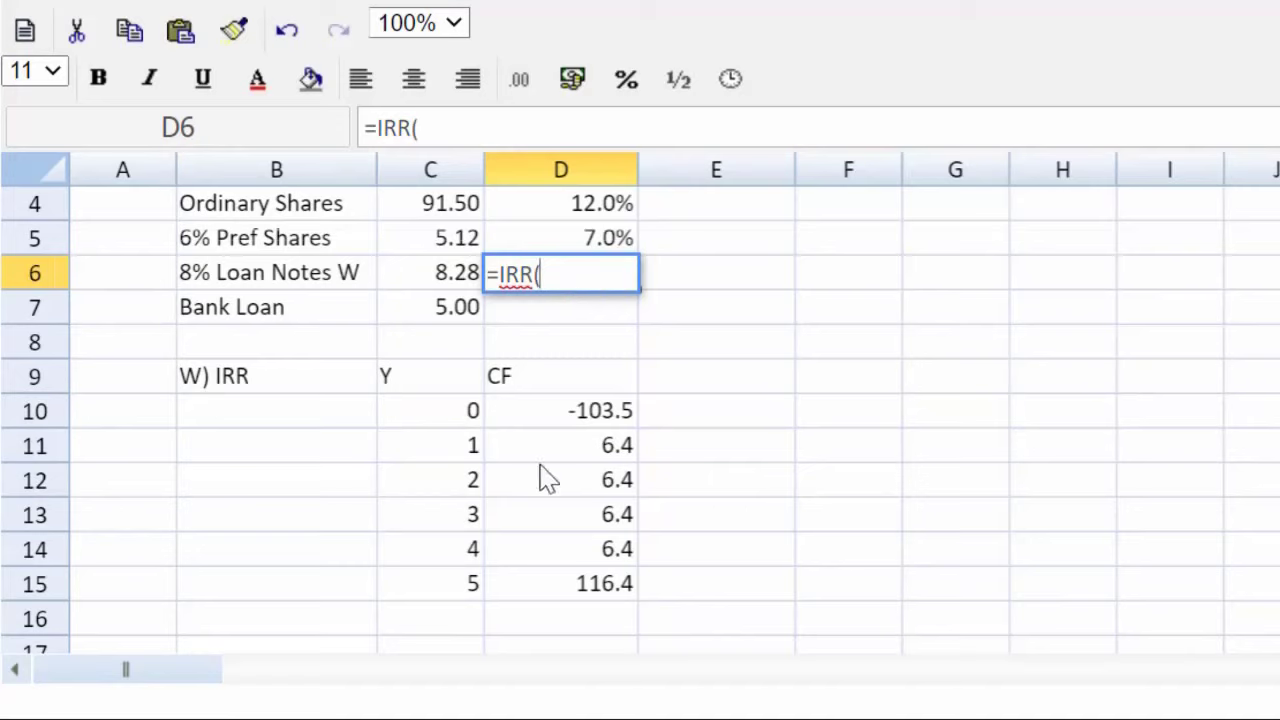
drag(567, 425, 567, 592)
text())
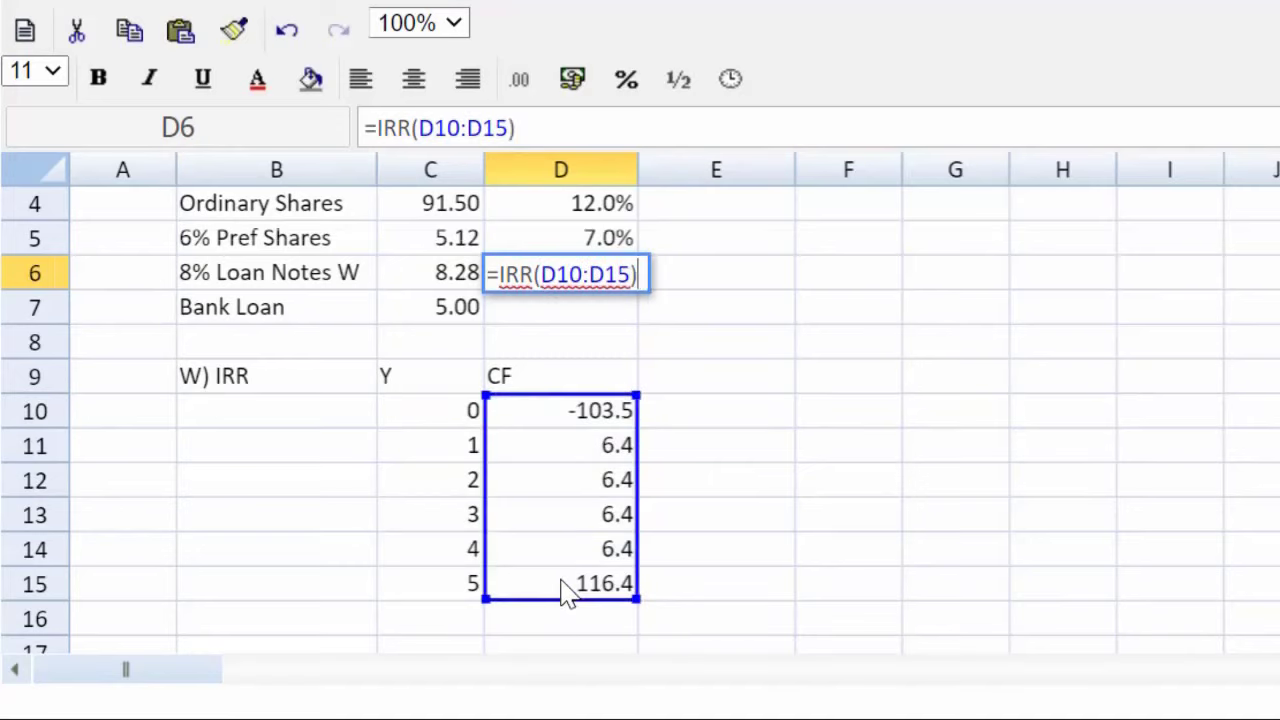
key(Return)
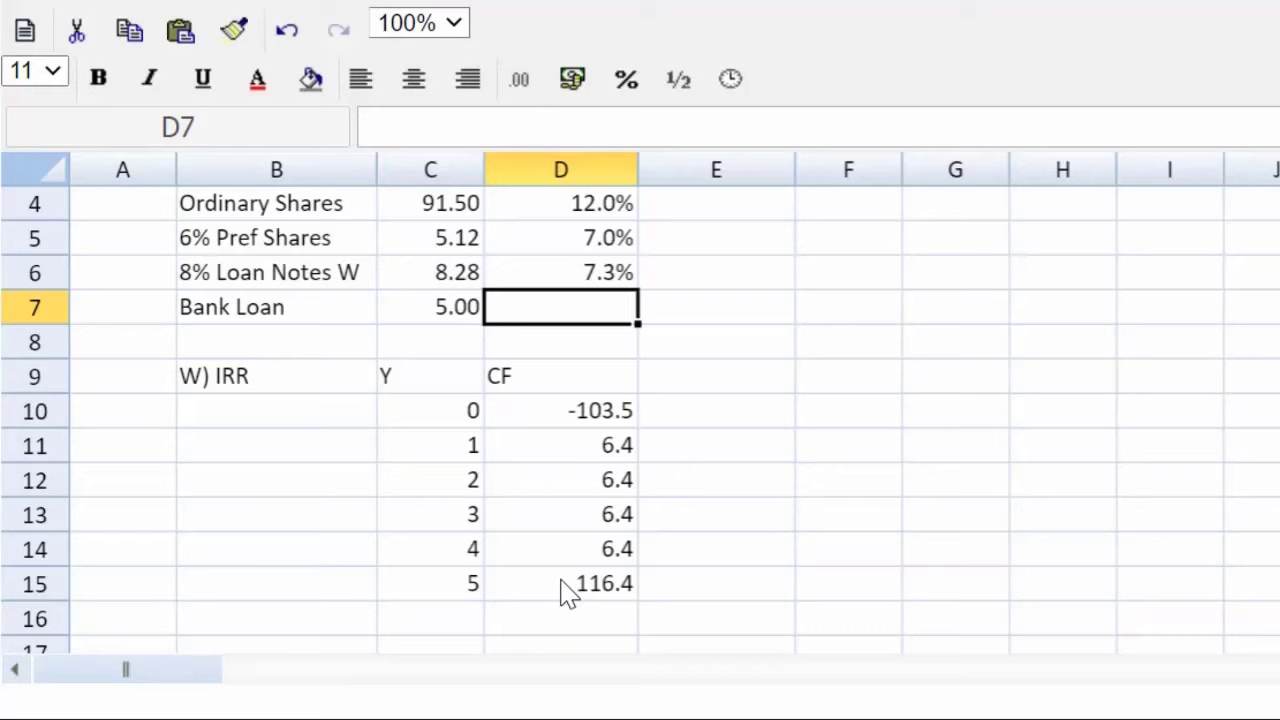
Step: Set the Bank Loan's cost of capital in D7 equal to the loan notes' cost with =D6
text(=)
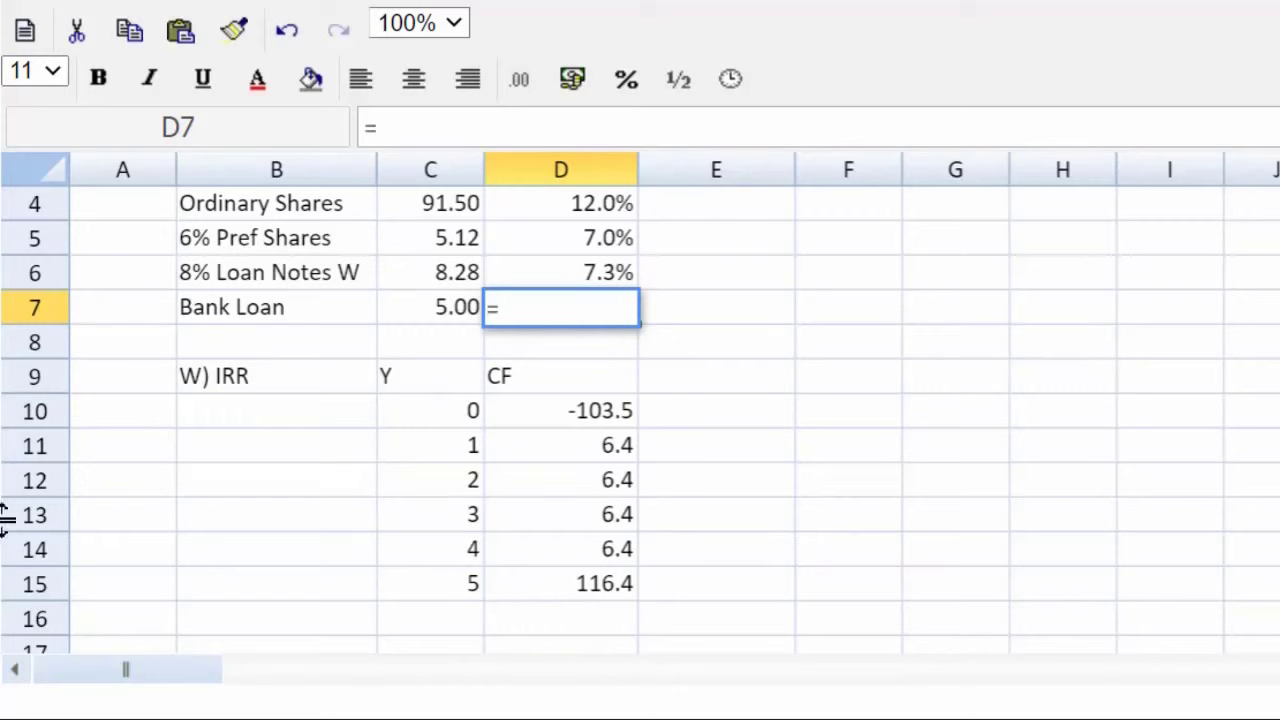
click(578, 281)
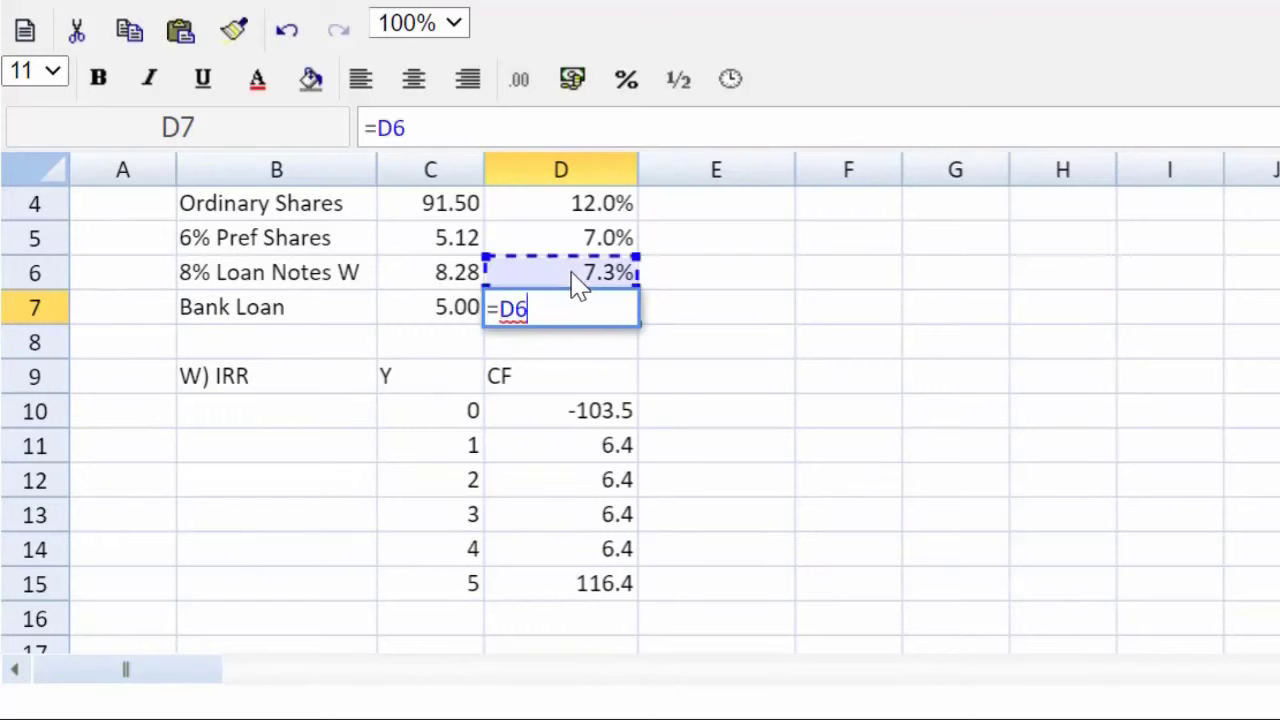
key(Return)
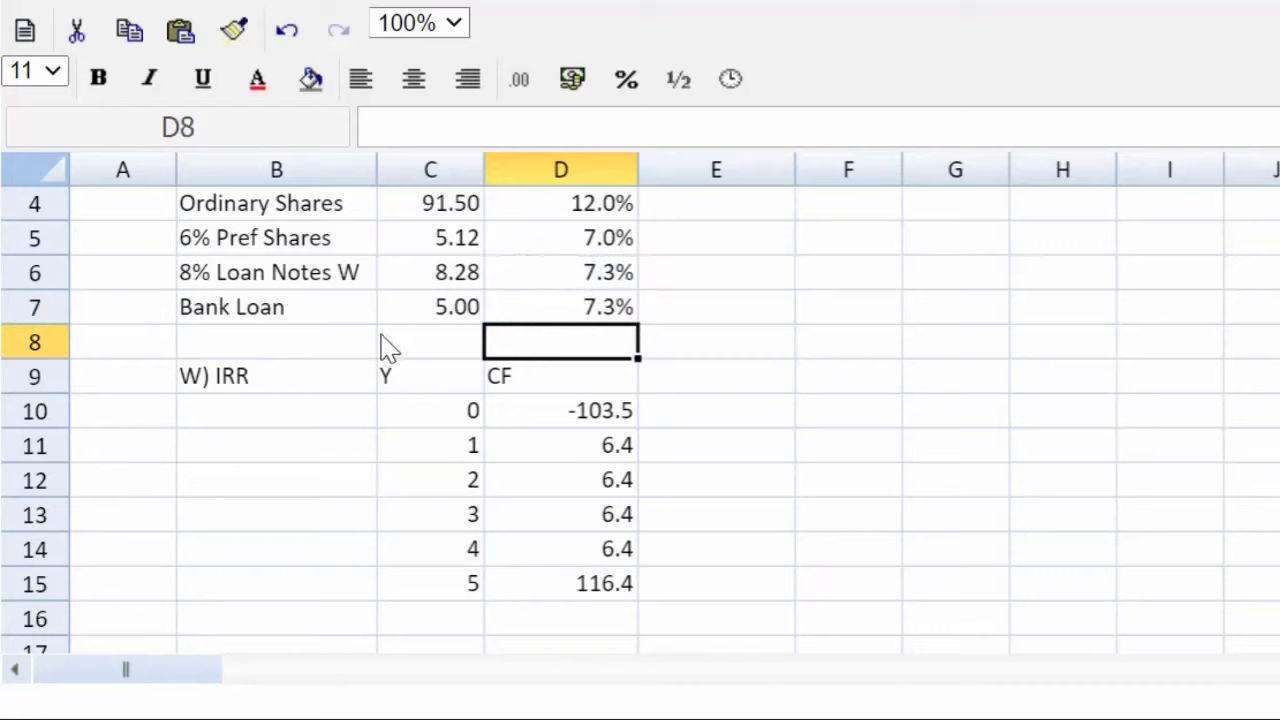
Step: Append an asterisk to the Bank Loan label in B7 as a footnote marker
click(338, 311)
click(618, 141)
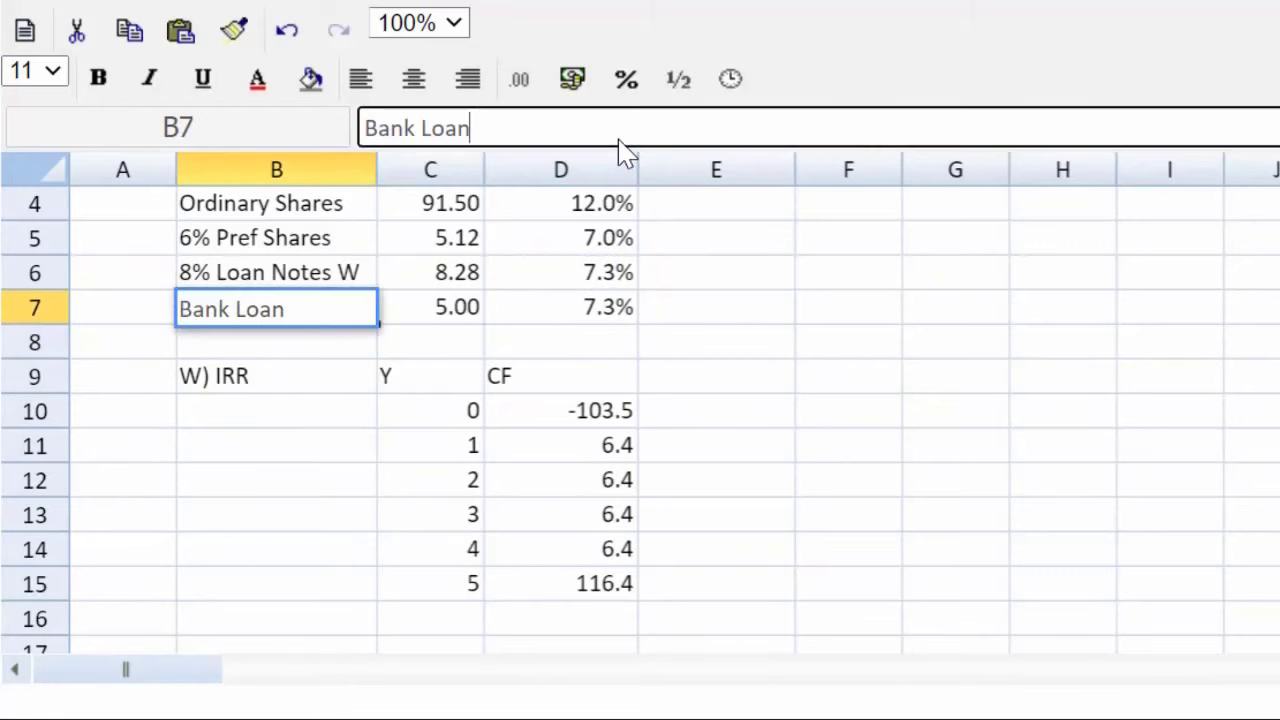
text(*)
Step: Enter the footnote "*I use the cost of debt as a proxy for the interest rate of the loan" in B16
click(277, 619)
scroll(277, 619, down, 1)
scroll(317, 423, down, 1)
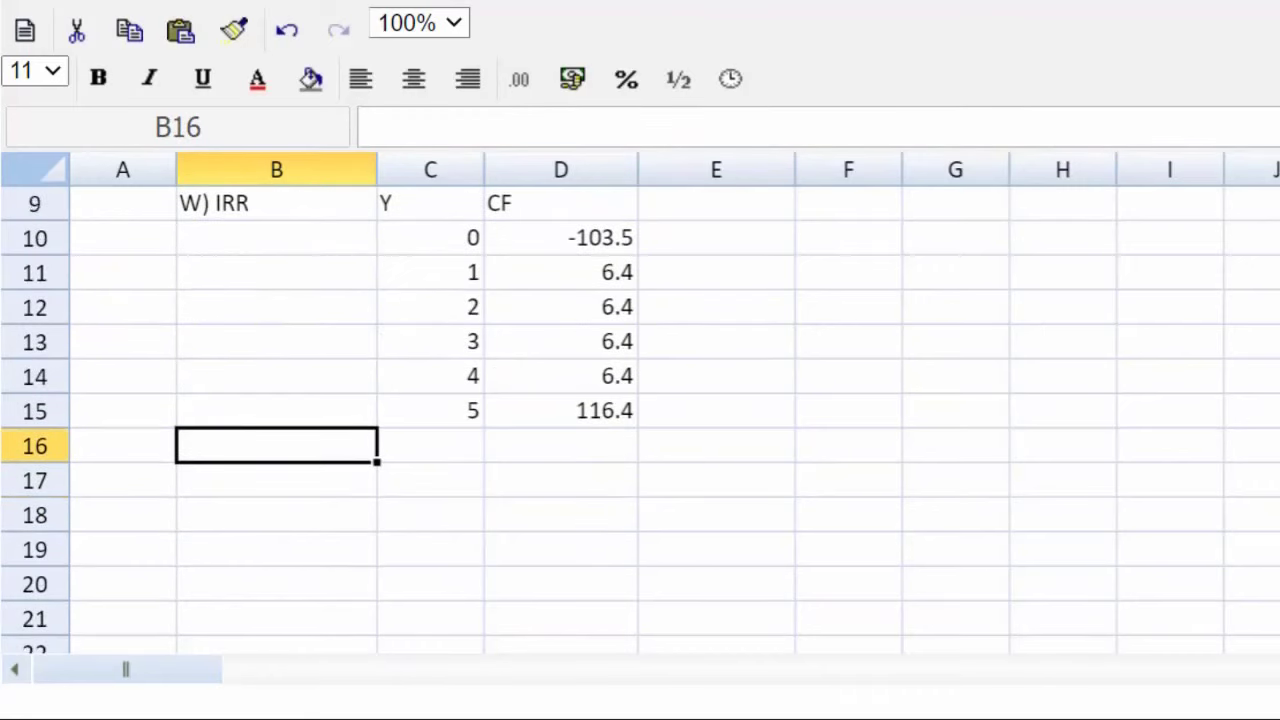
text(*)
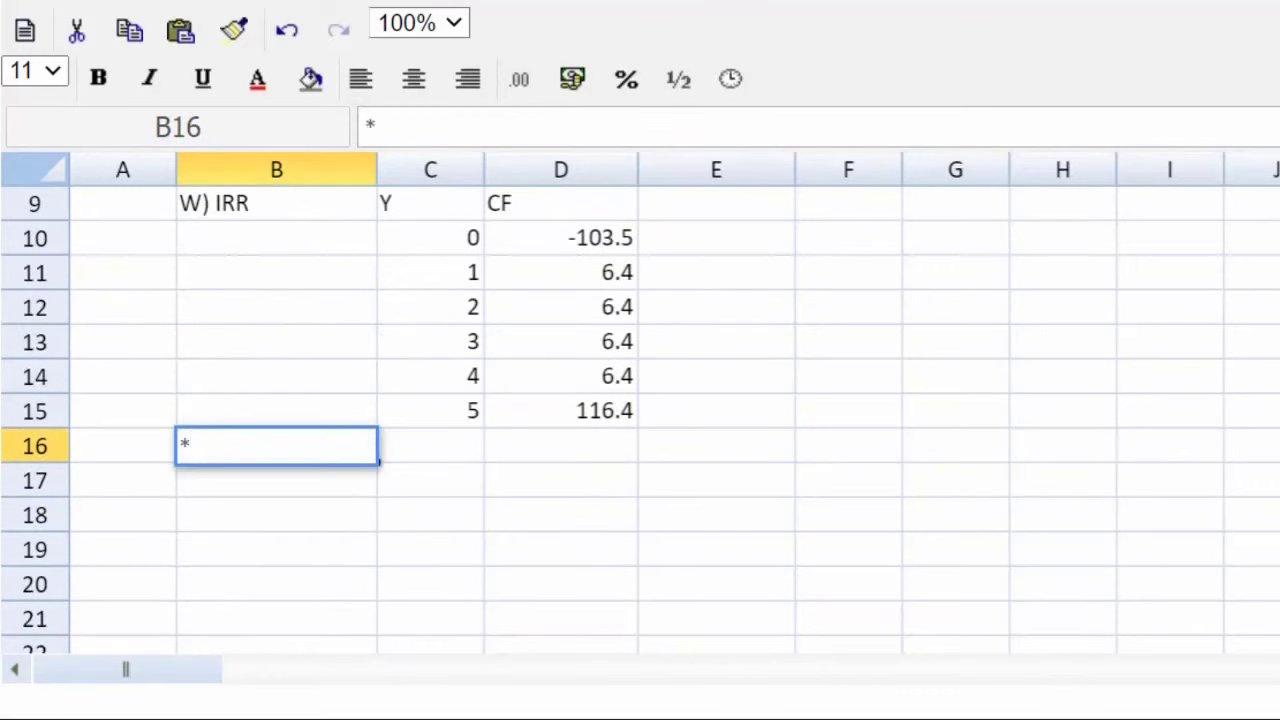
text(I us)
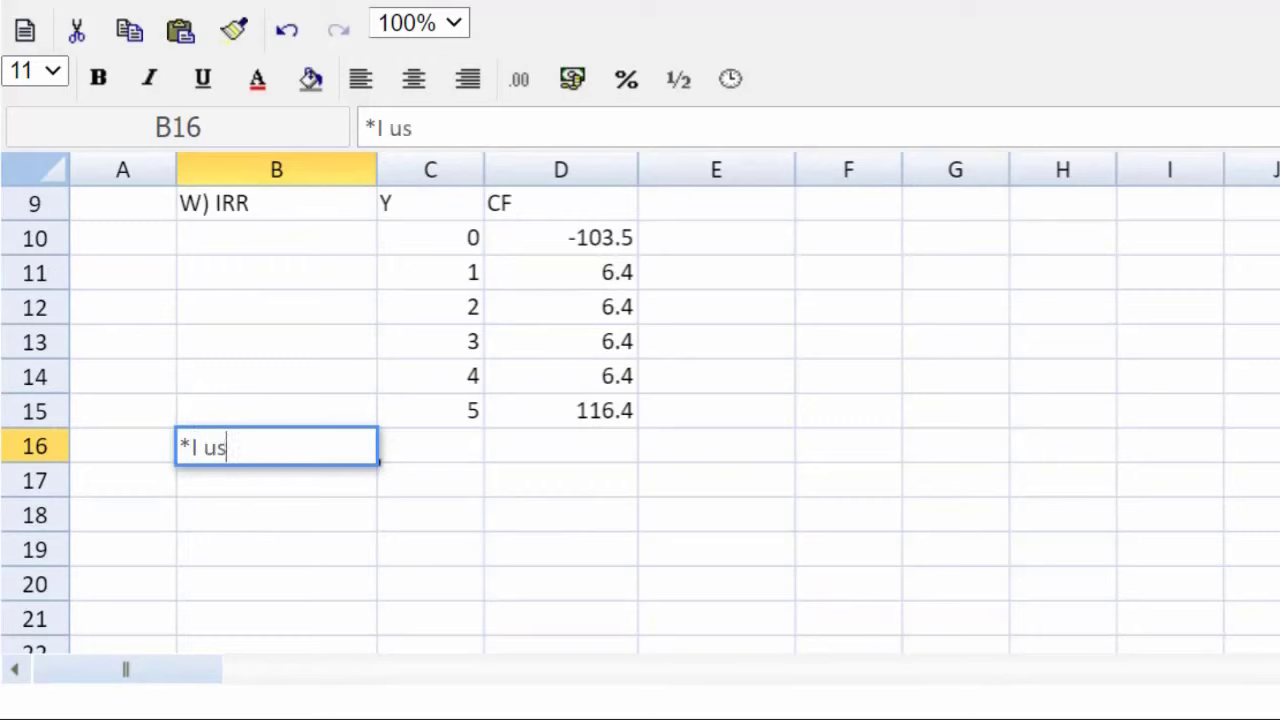
text(e the cost)
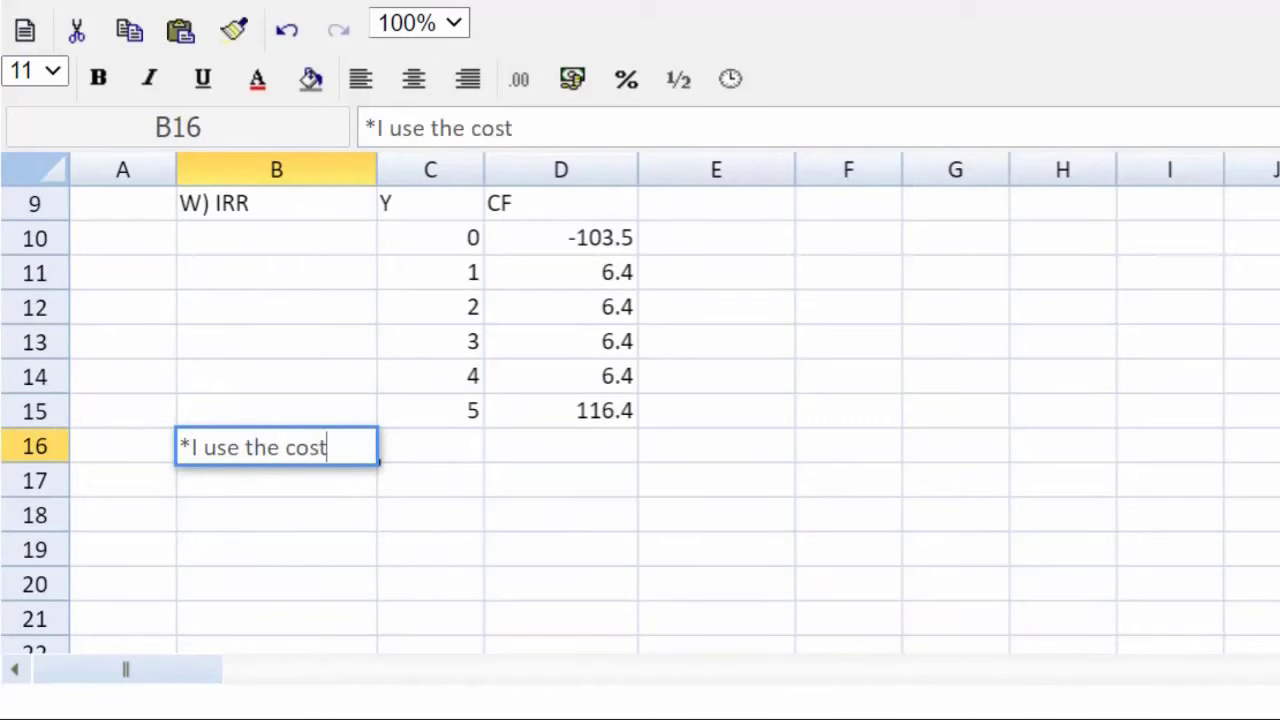
text( of deb)
key(BackSpace)
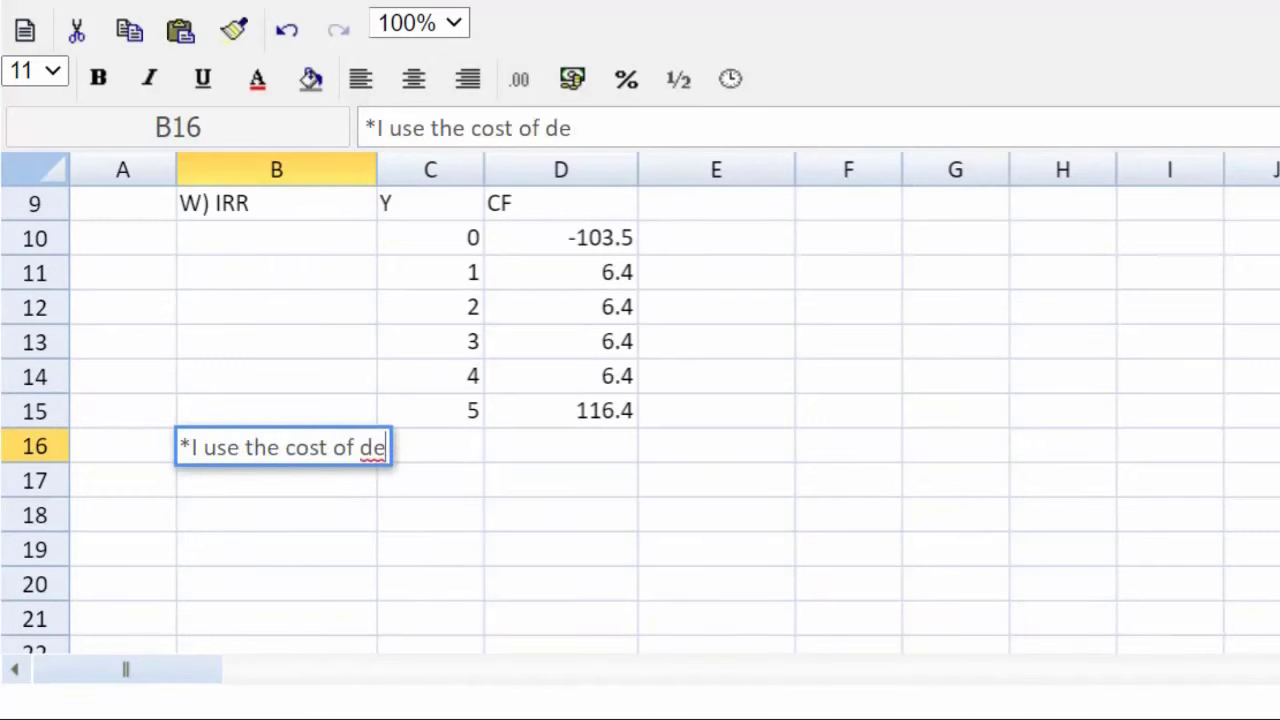
text(bt as a)
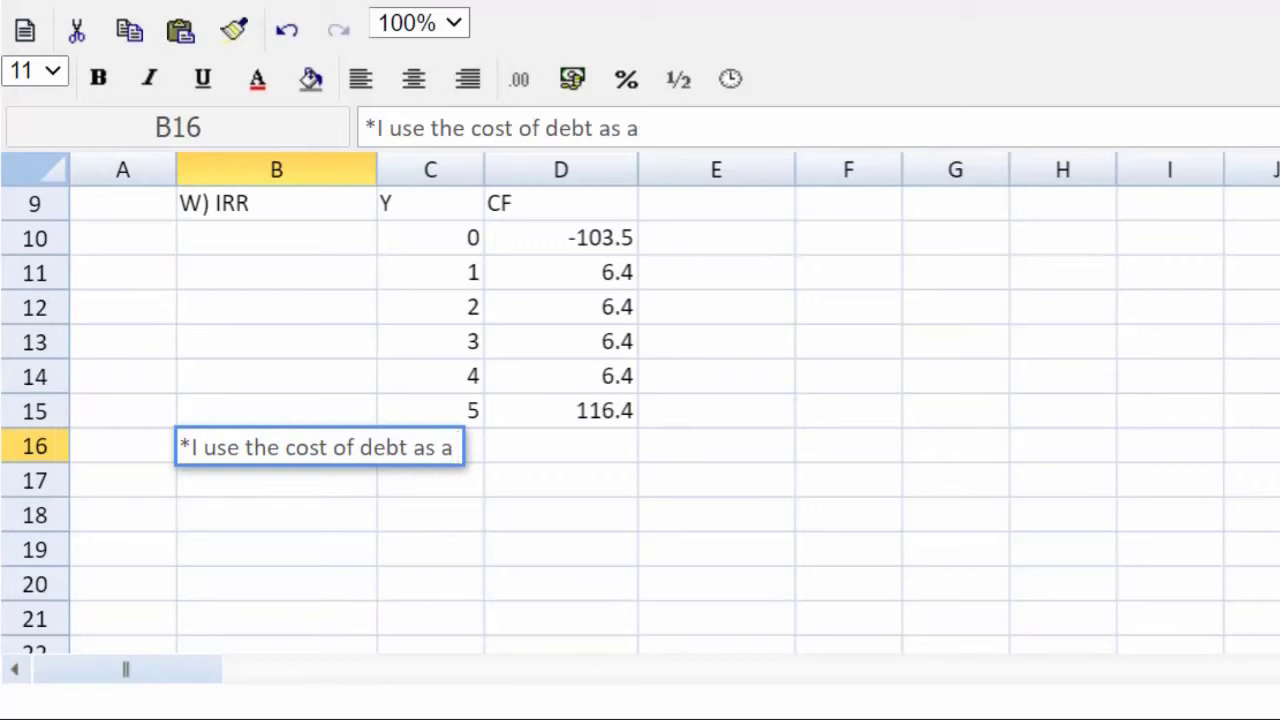
text( proxy for the )
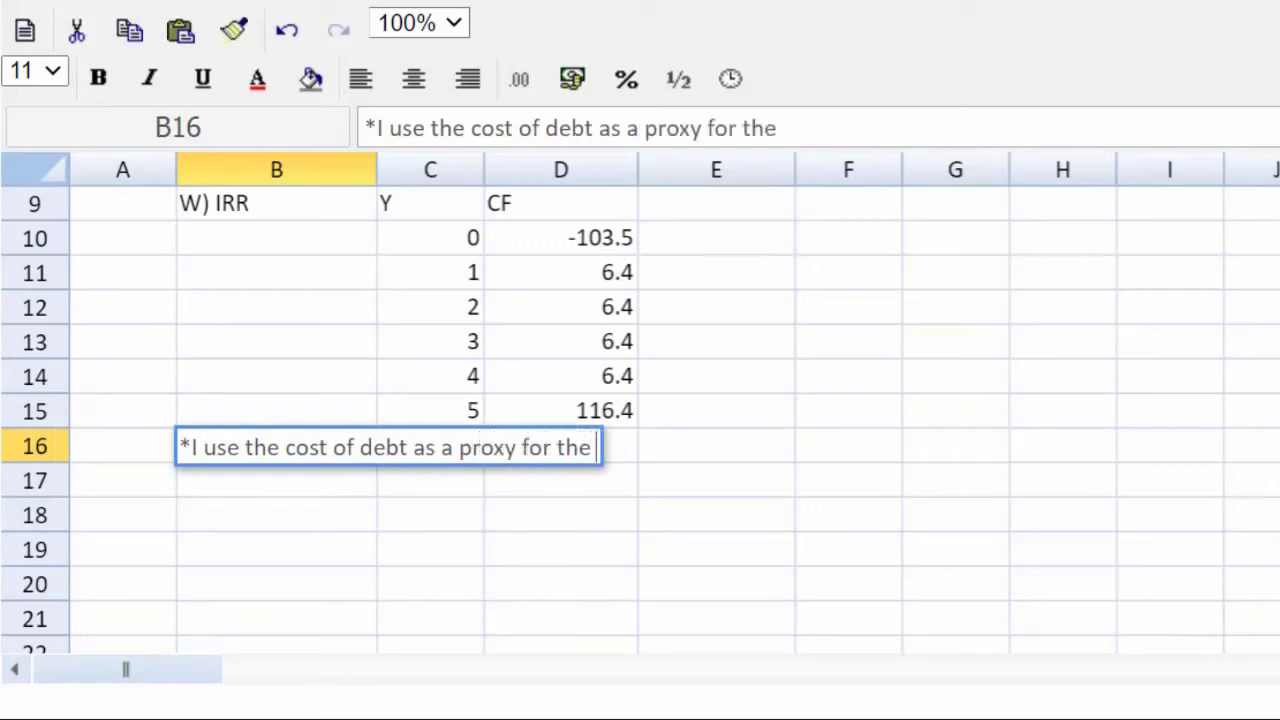
text(interest)
key(BackSpace)
key(BackSpace)
text(es)
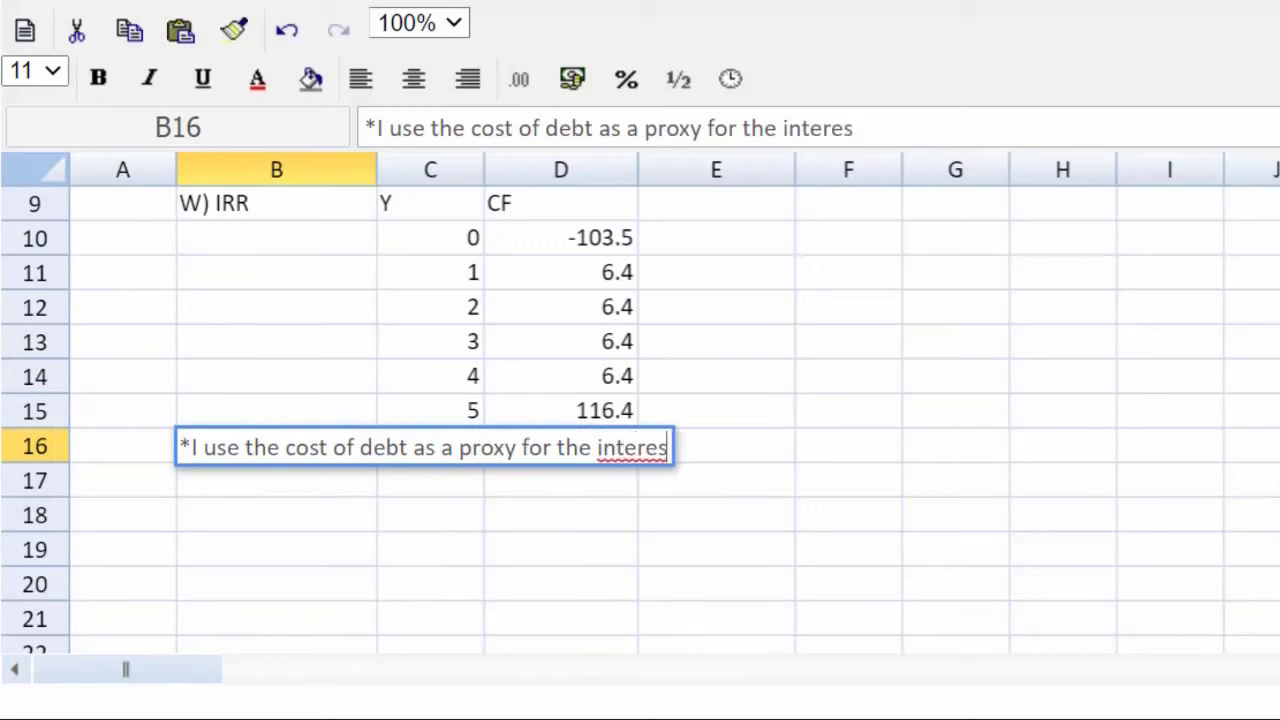
text(t rate o)
key(BackSpace)
text(f)
key(BackSpace)
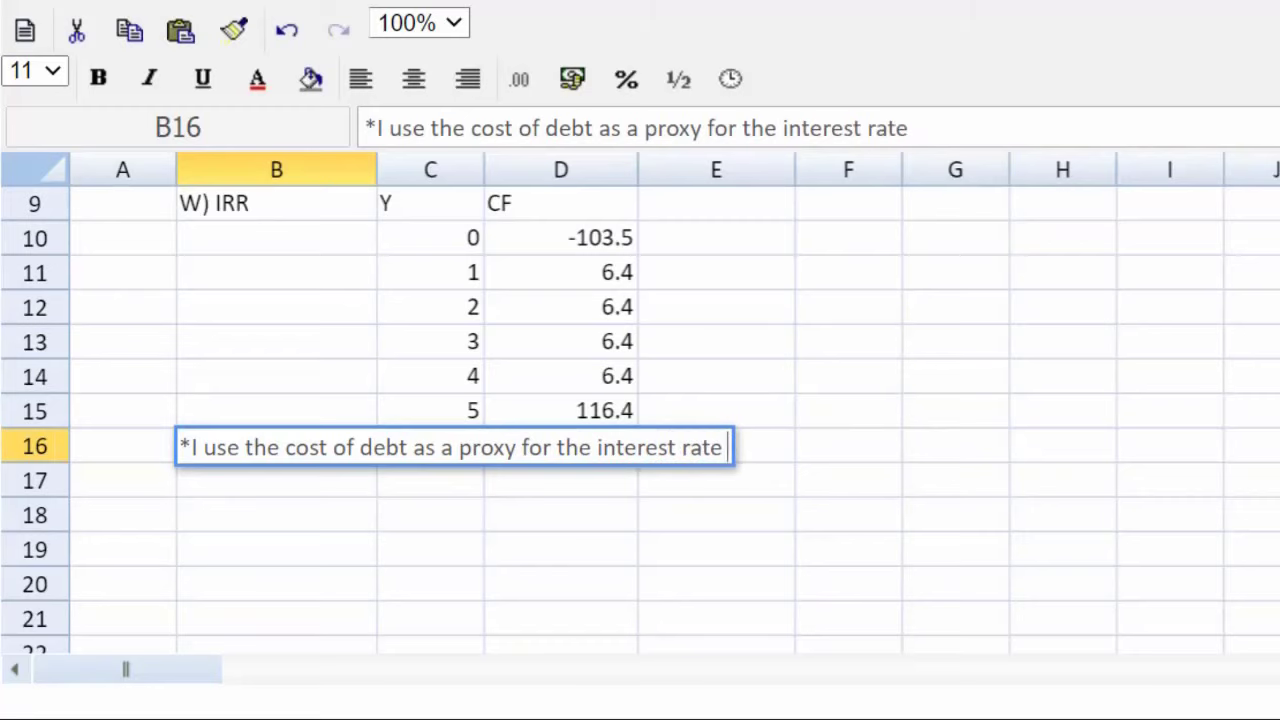
text(of the loan)
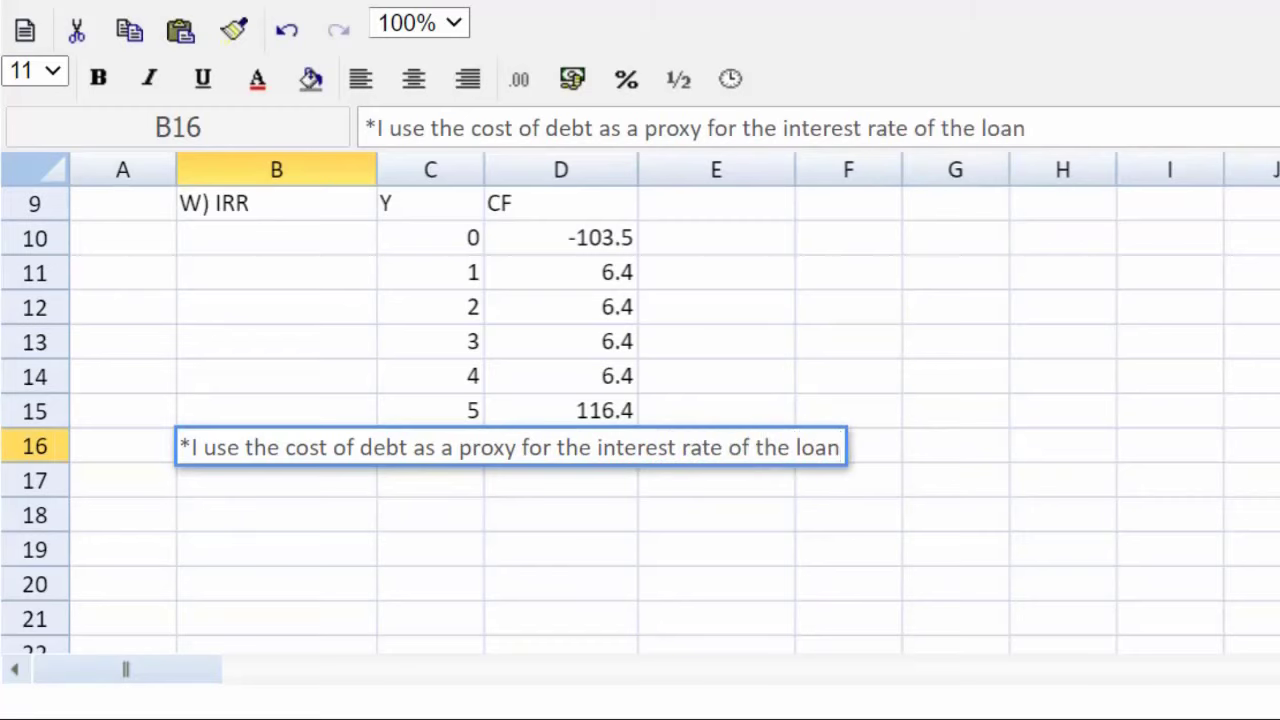
key(Return)
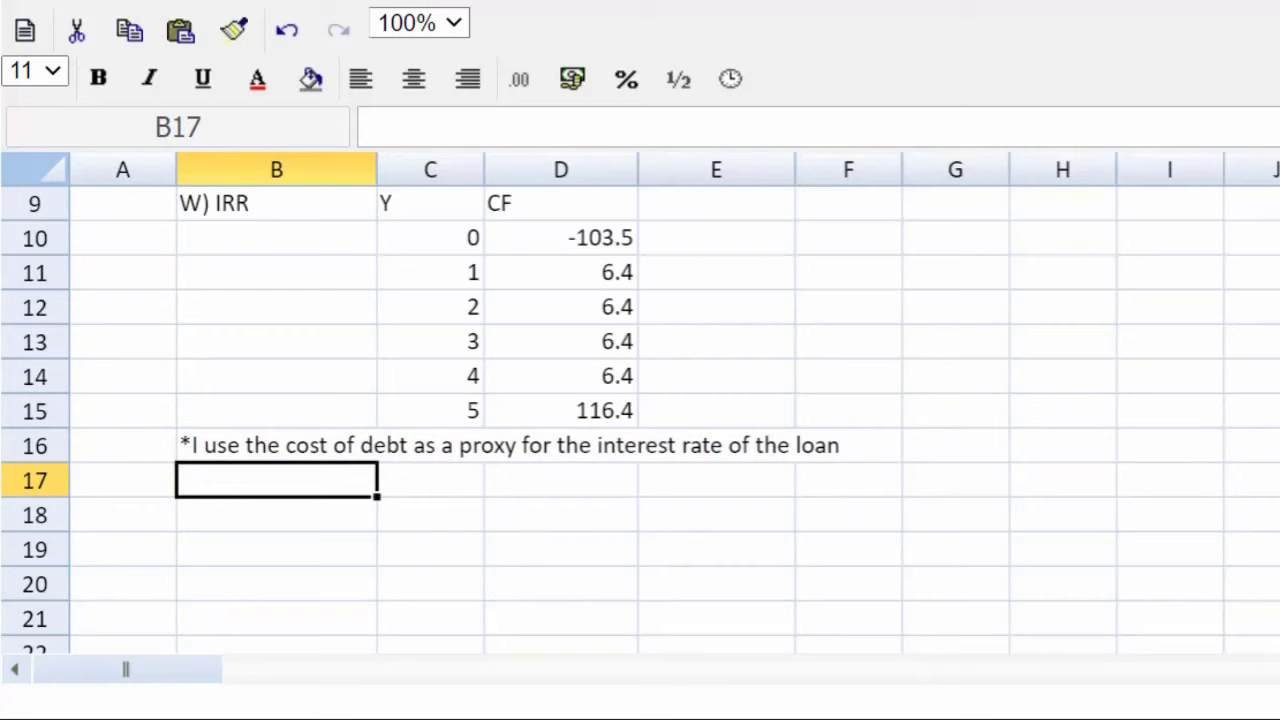
Step: Widen column E slightly and enter =C4*D4 in E4 as the Ordinary Shares' market value times cost of capital
scroll(1024, 195, up, 3)
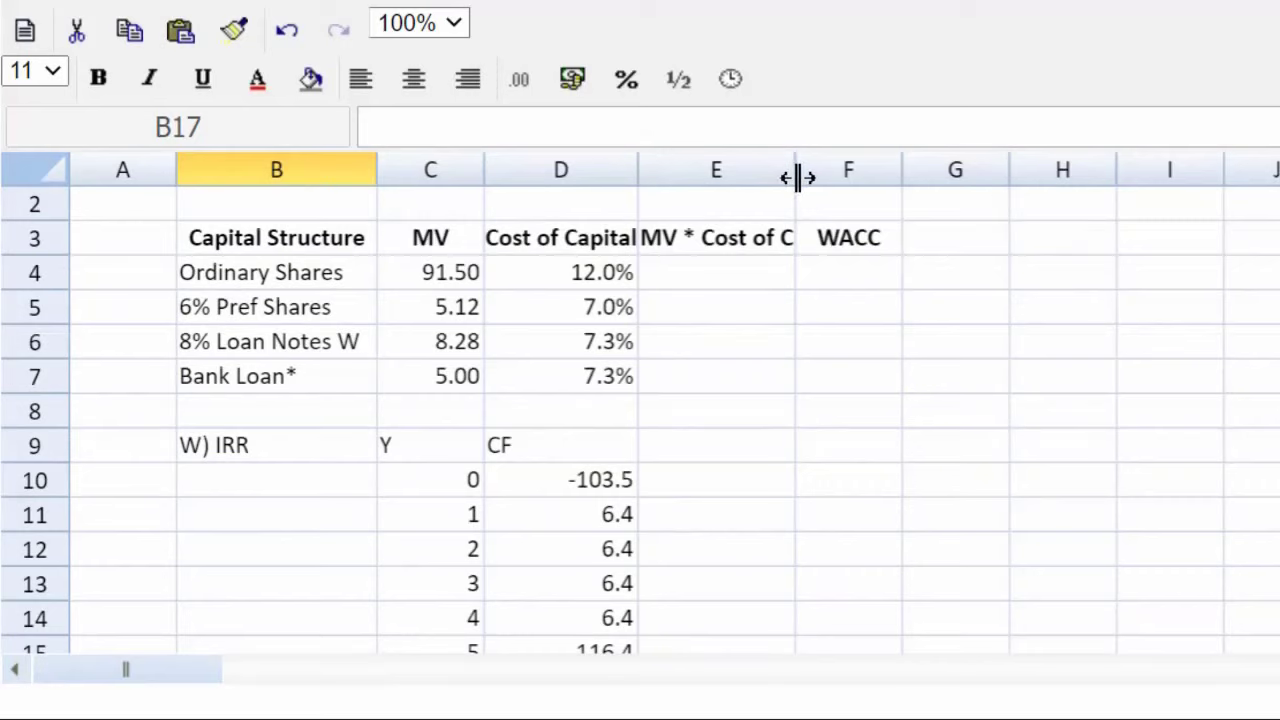
drag(797, 177, 799, 177)
click(786, 272)
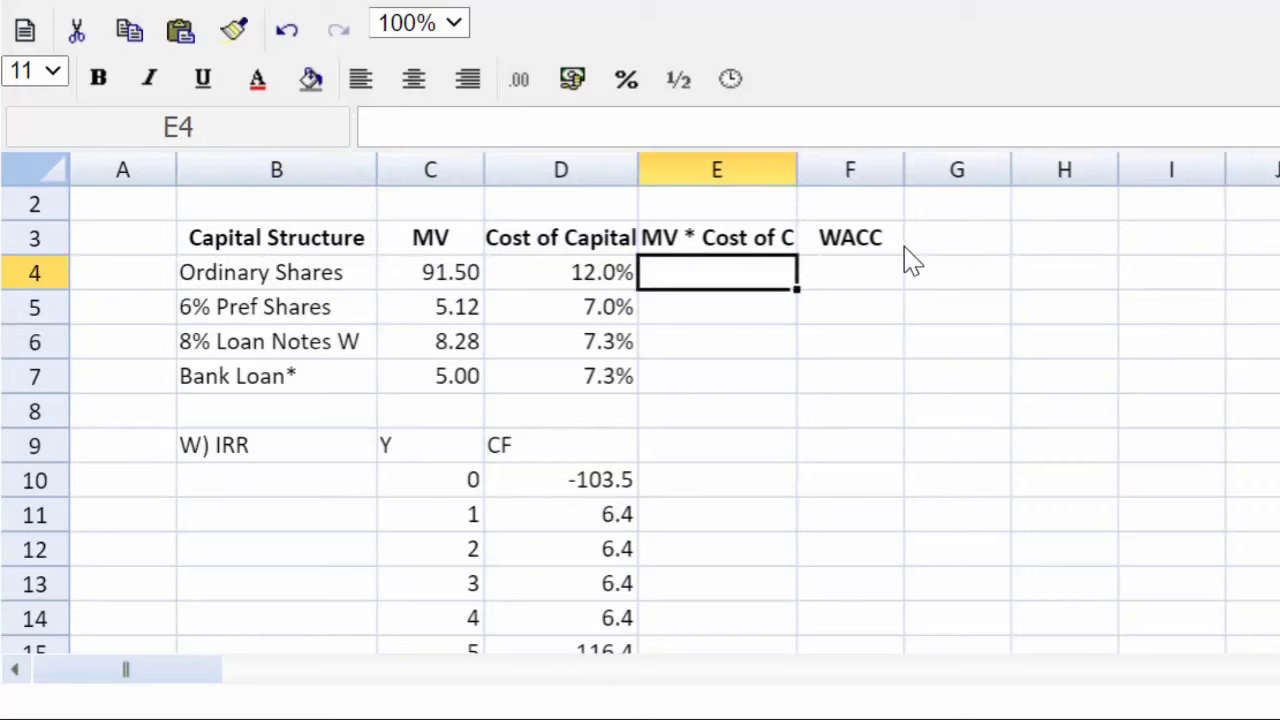
text(=)
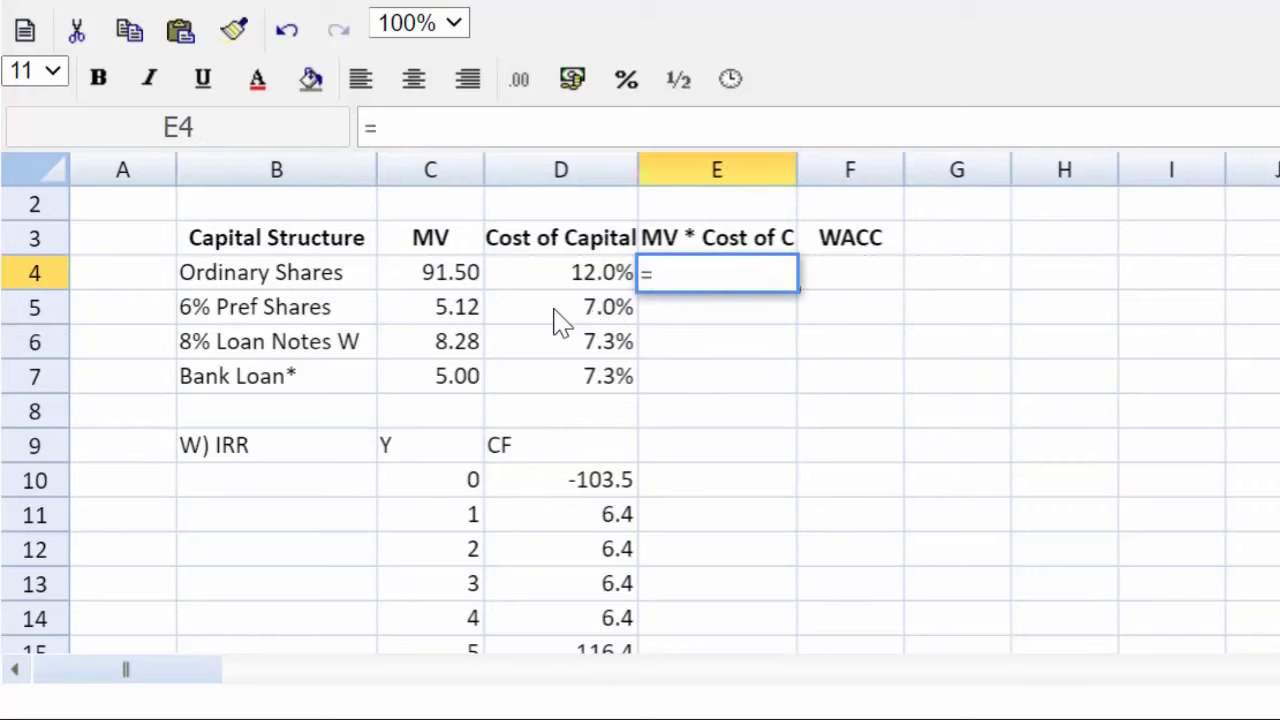
click(464, 286)
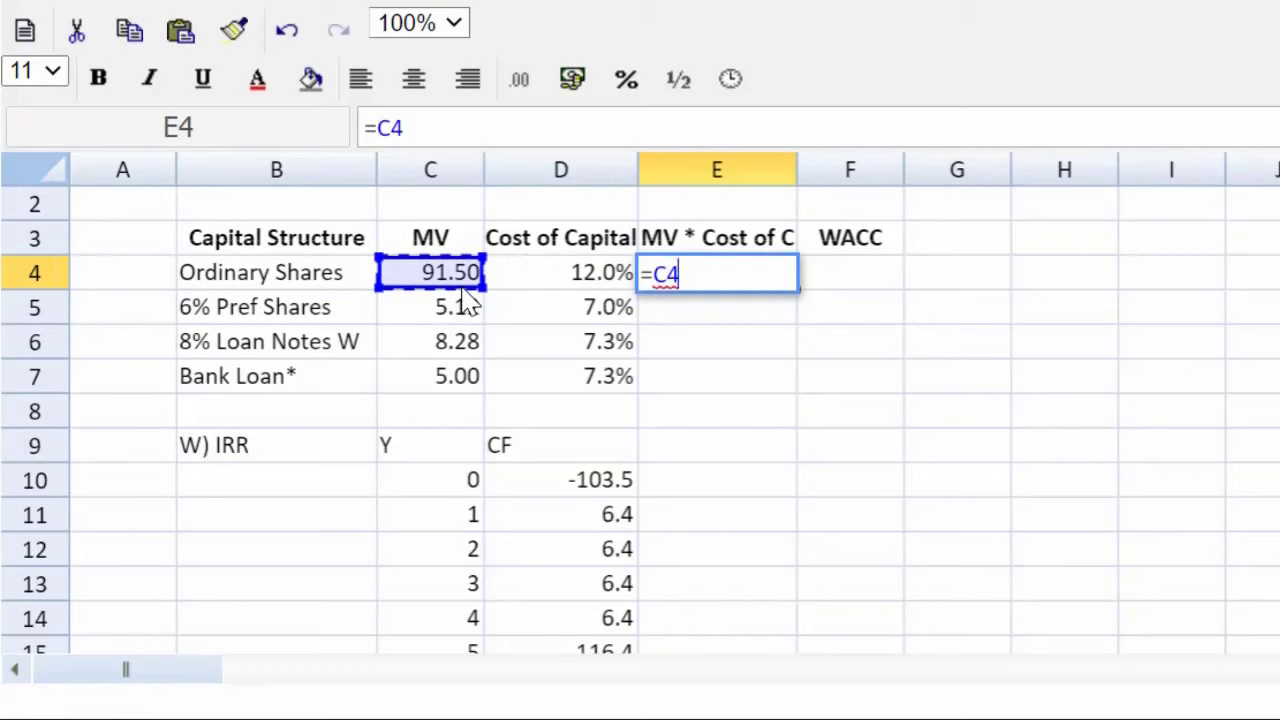
text(*)
click(567, 284)
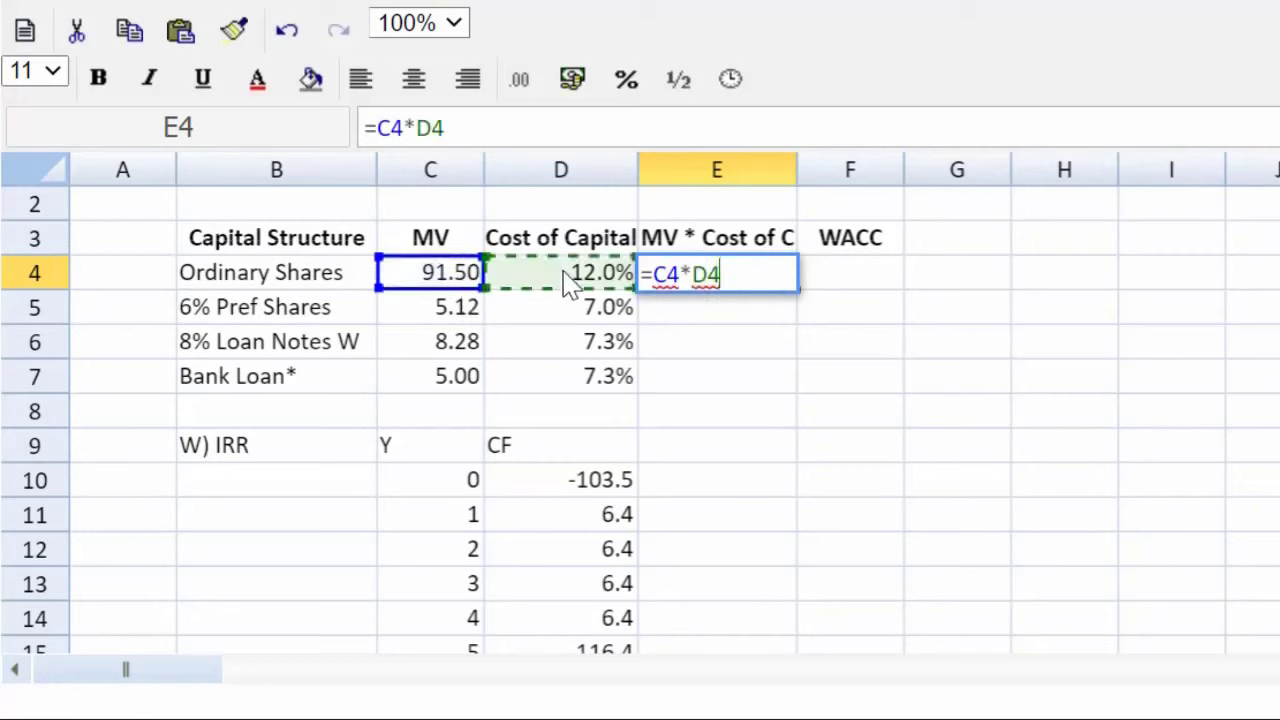
key(Return)
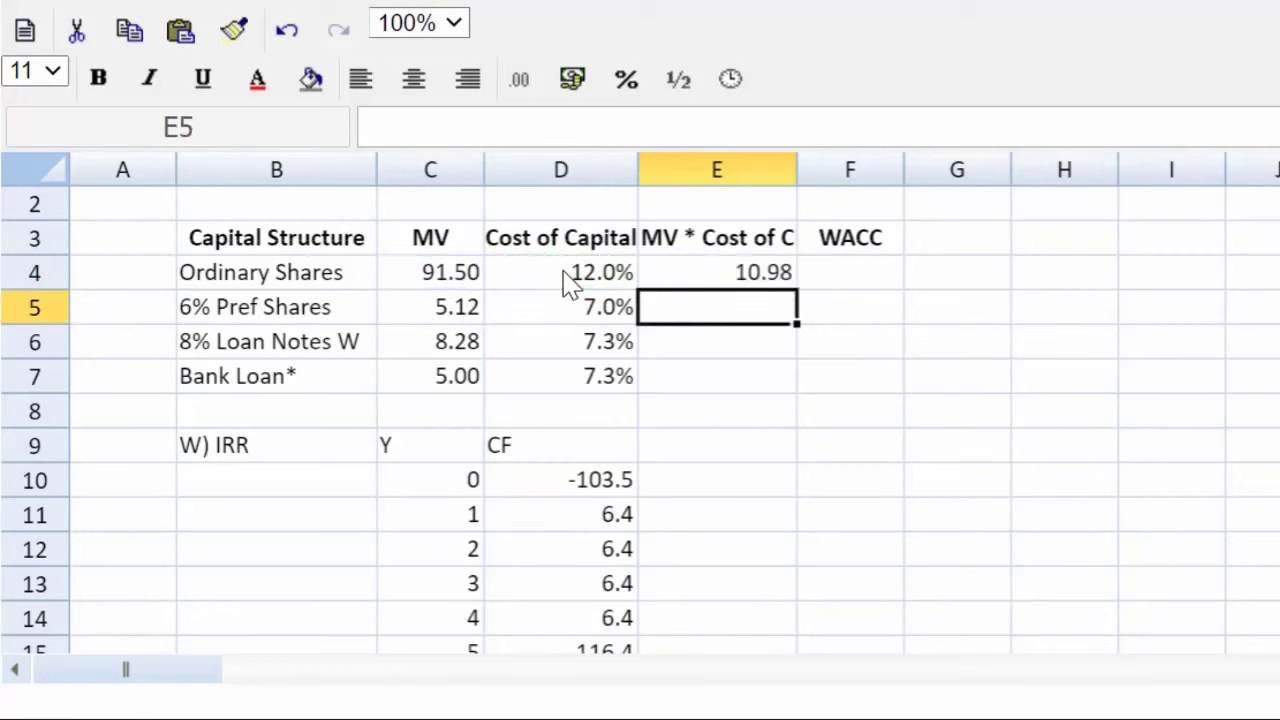
Step: Fill the product formula in E4 down through E7 and format those cells with the 0.00 number format
click(778, 281)
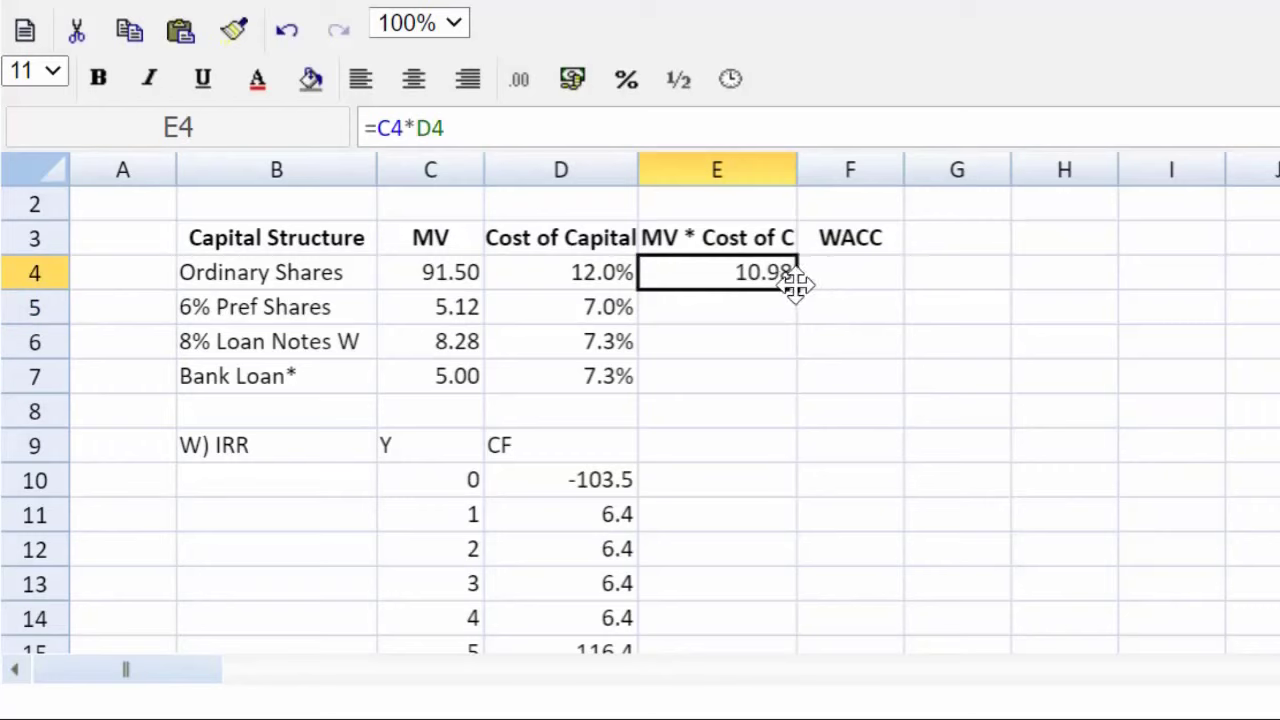
drag(795, 287, 797, 368)
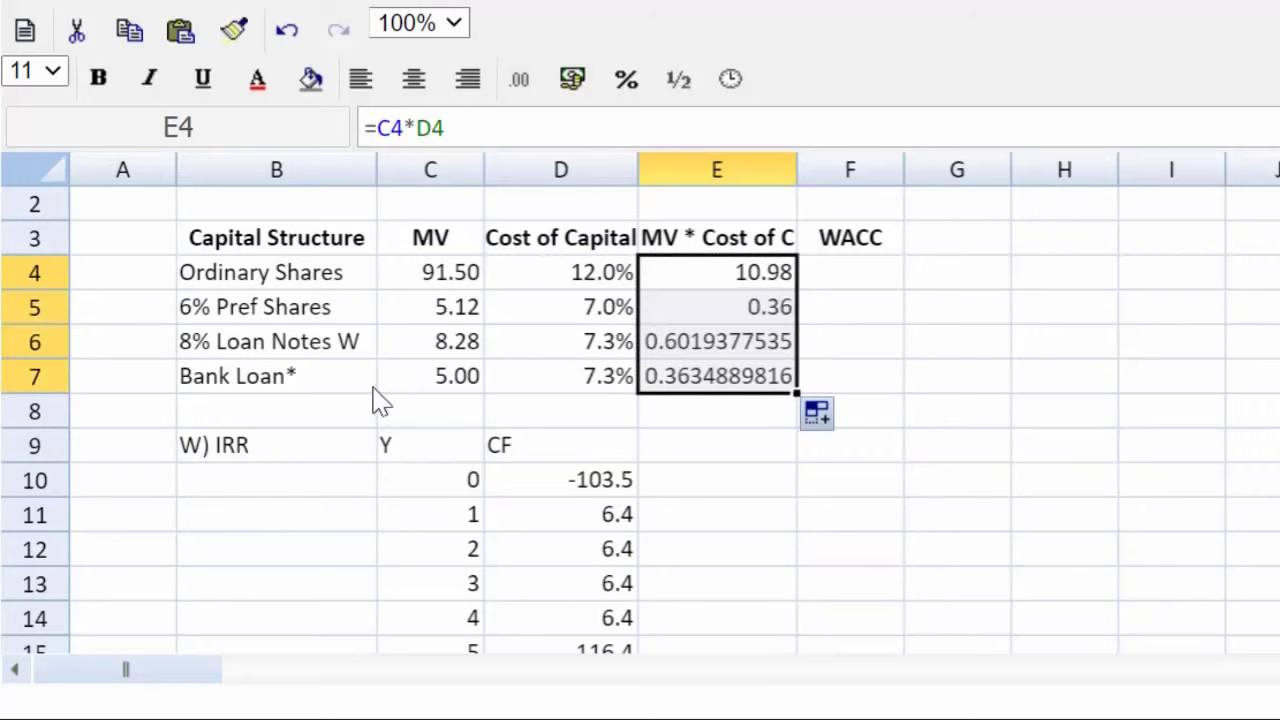
click(519, 88)
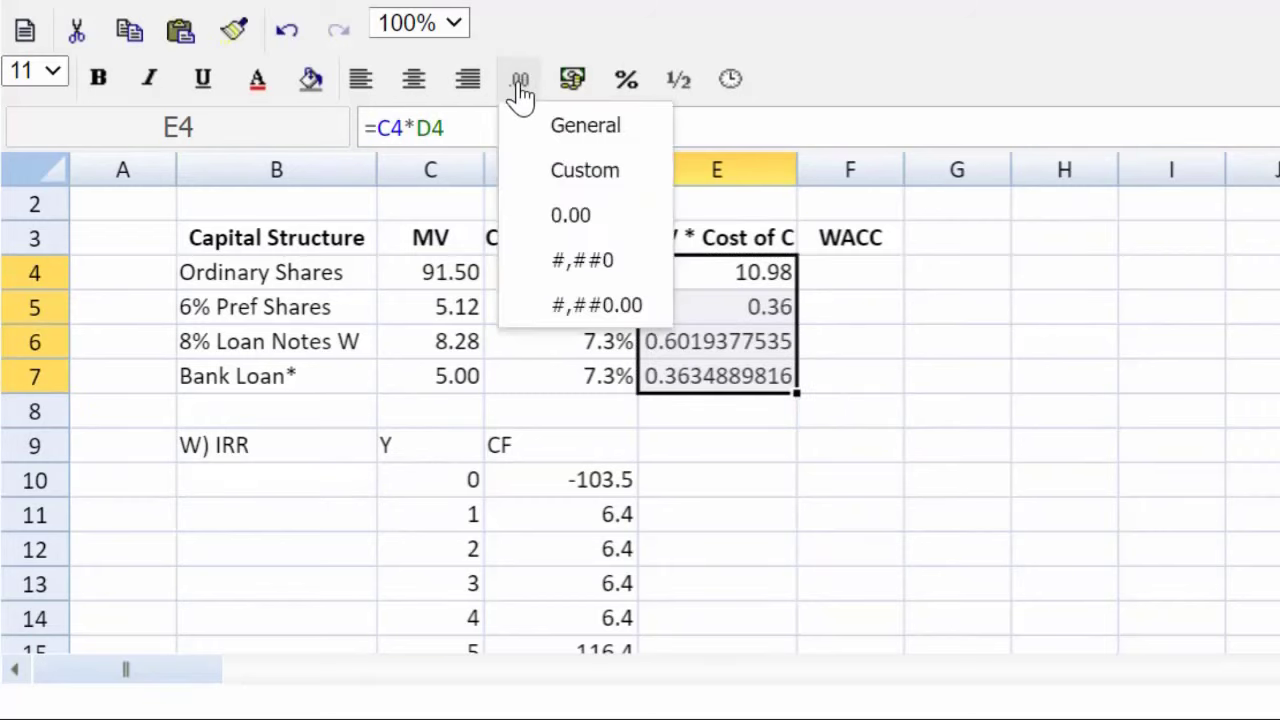
click(572, 222)
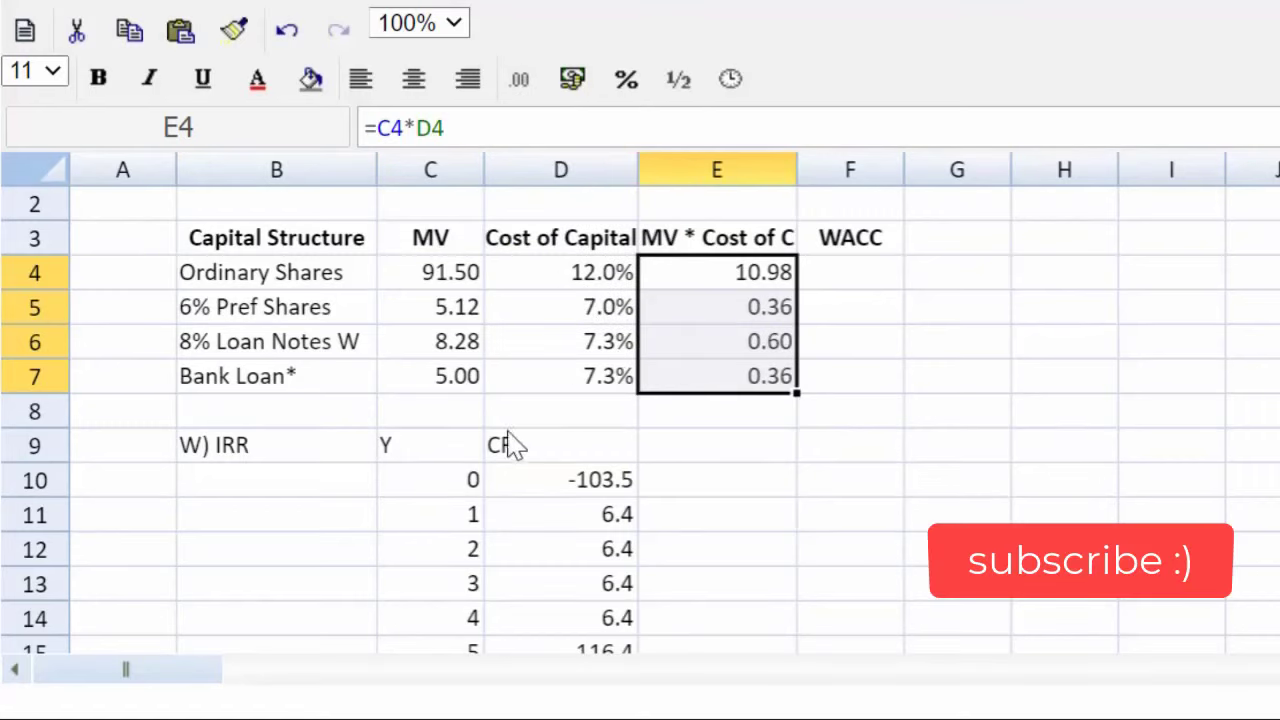
Step: Underline the Bank Loan's market value in C7 and total the market values in C8 with =SUM(C4:C7)
click(449, 391)
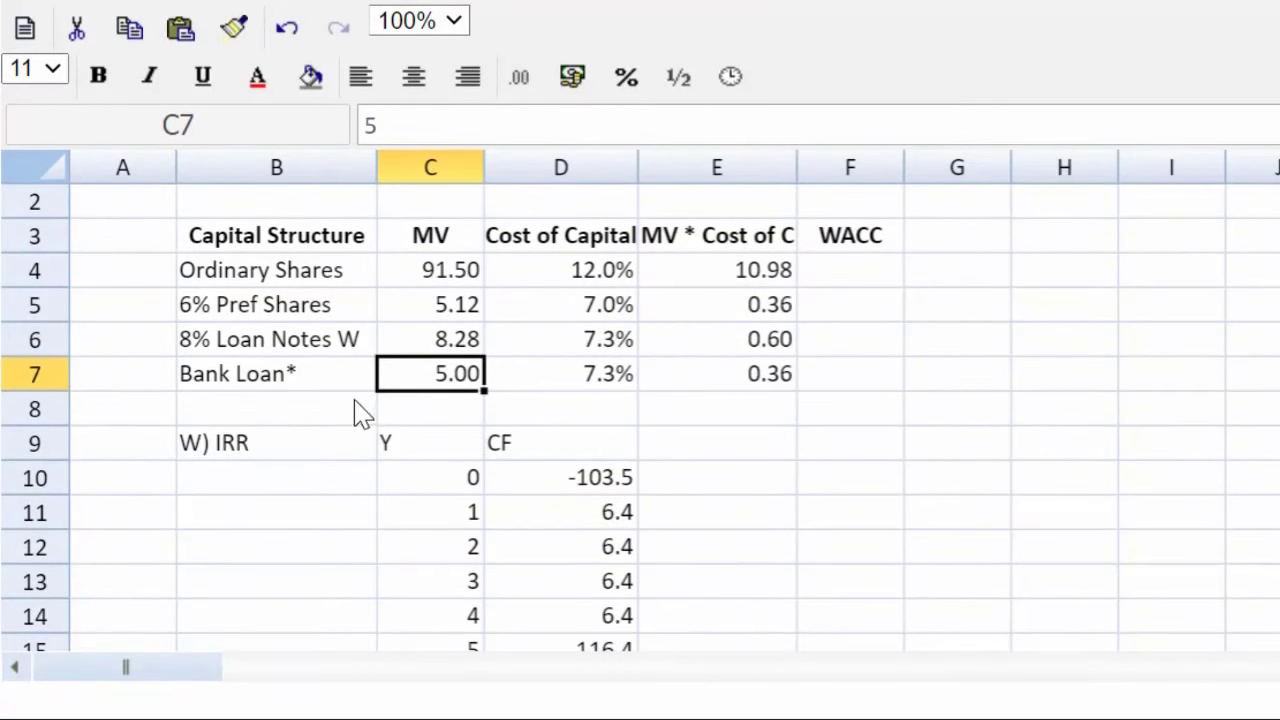
click(424, 400)
click(437, 380)
key(ctrl+u)
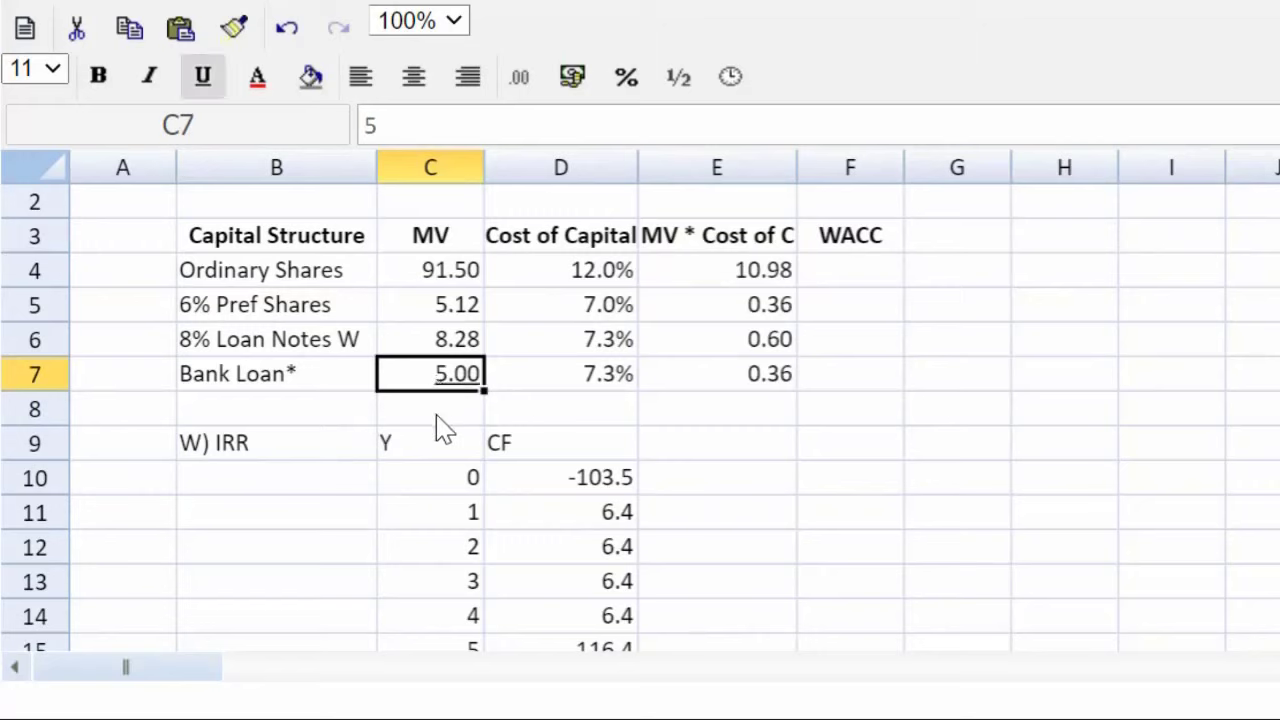
click(443, 426)
text(=sum()
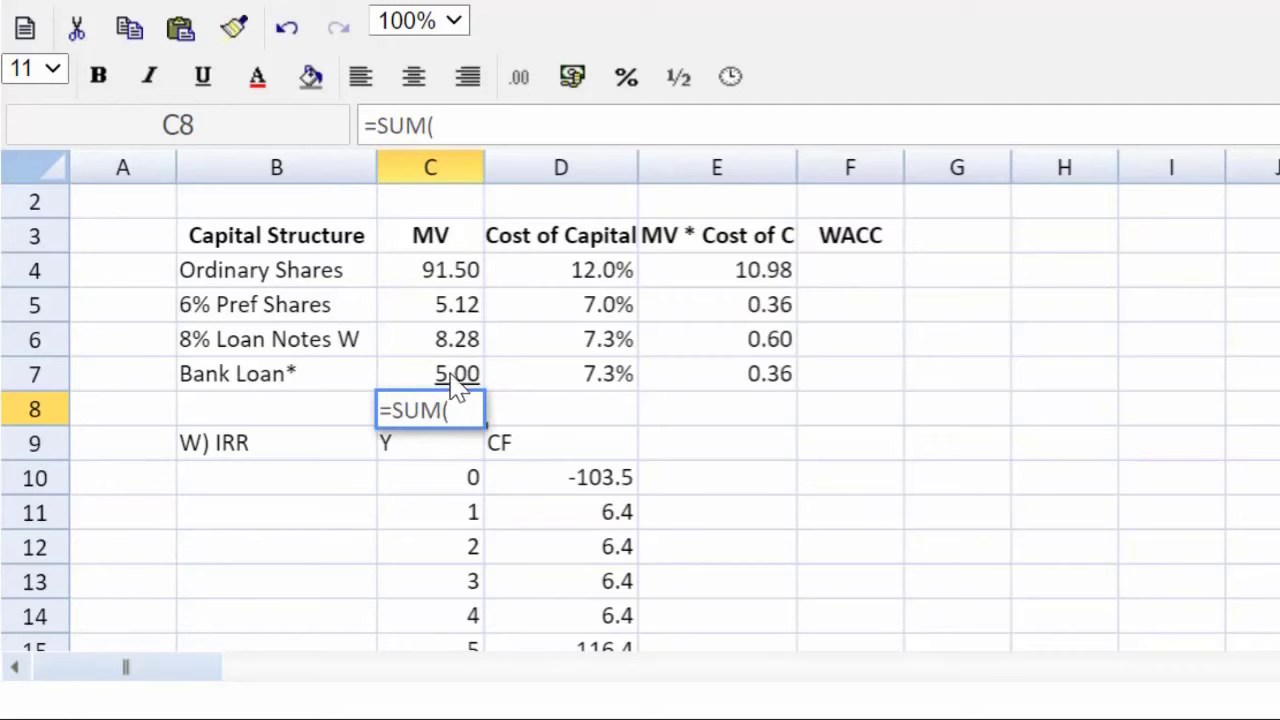
drag(450, 270, 450, 305)
drag(450, 370, 440, 372)
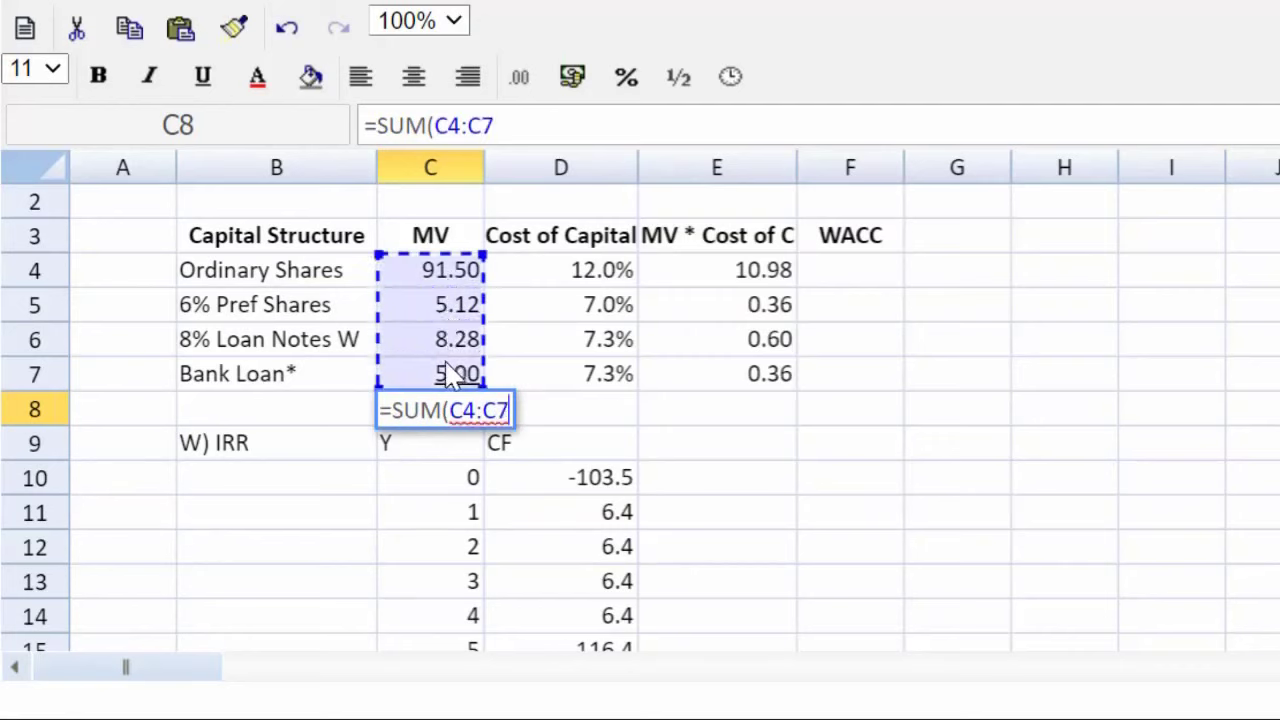
text())
key(Return)
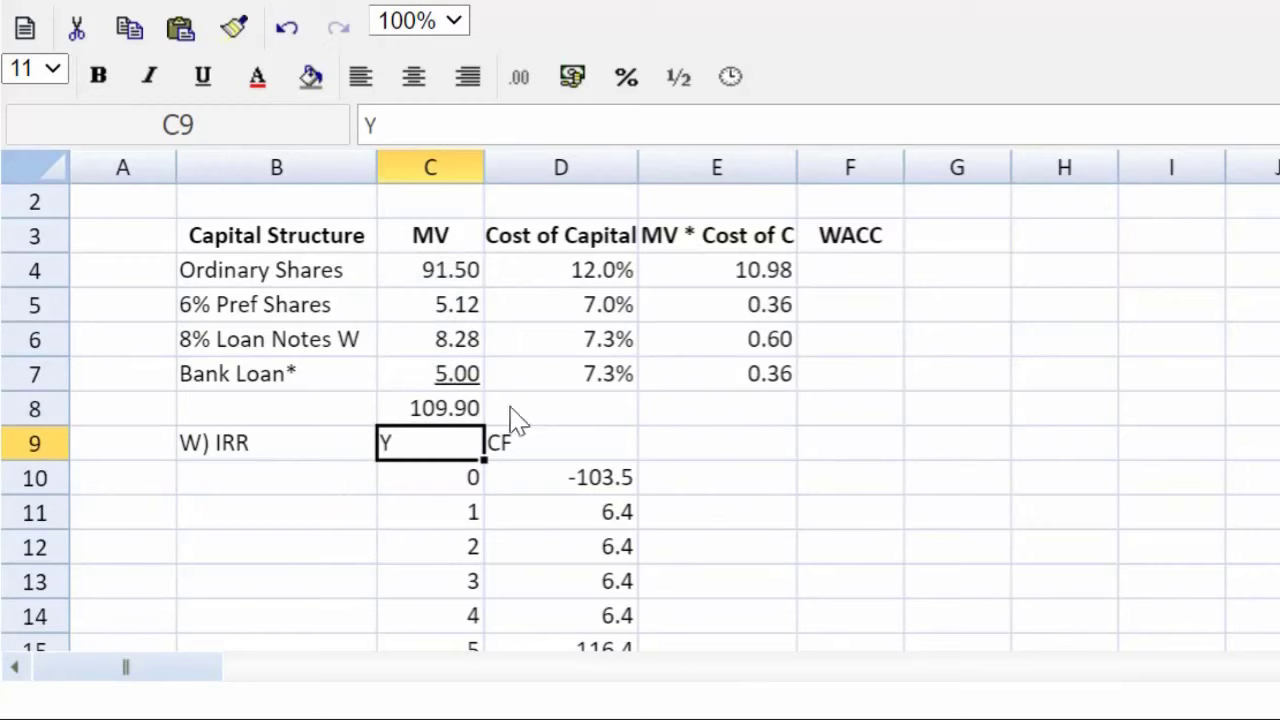
Step: Total the MV * Cost of C column in E8 with =SUM(E4:E7) and underline the Bank Loan's product in E7
click(420, 418)
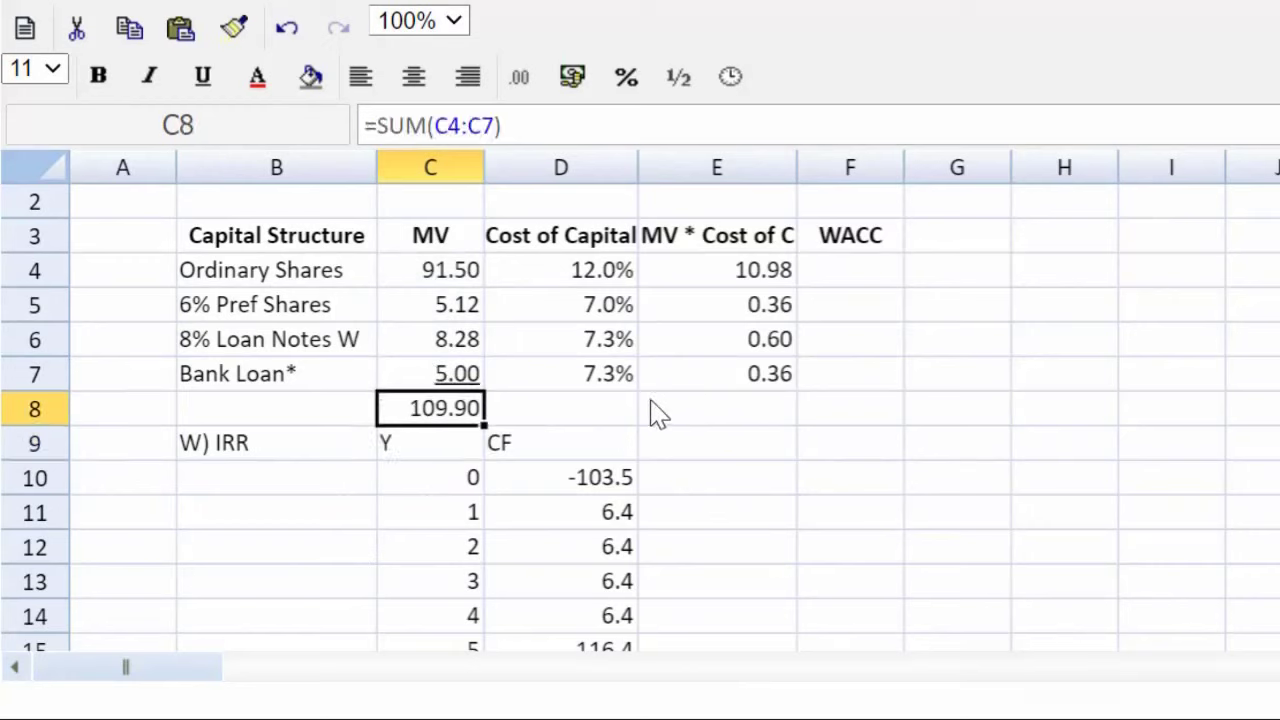
click(682, 400)
text(=SUM(E4:E7))
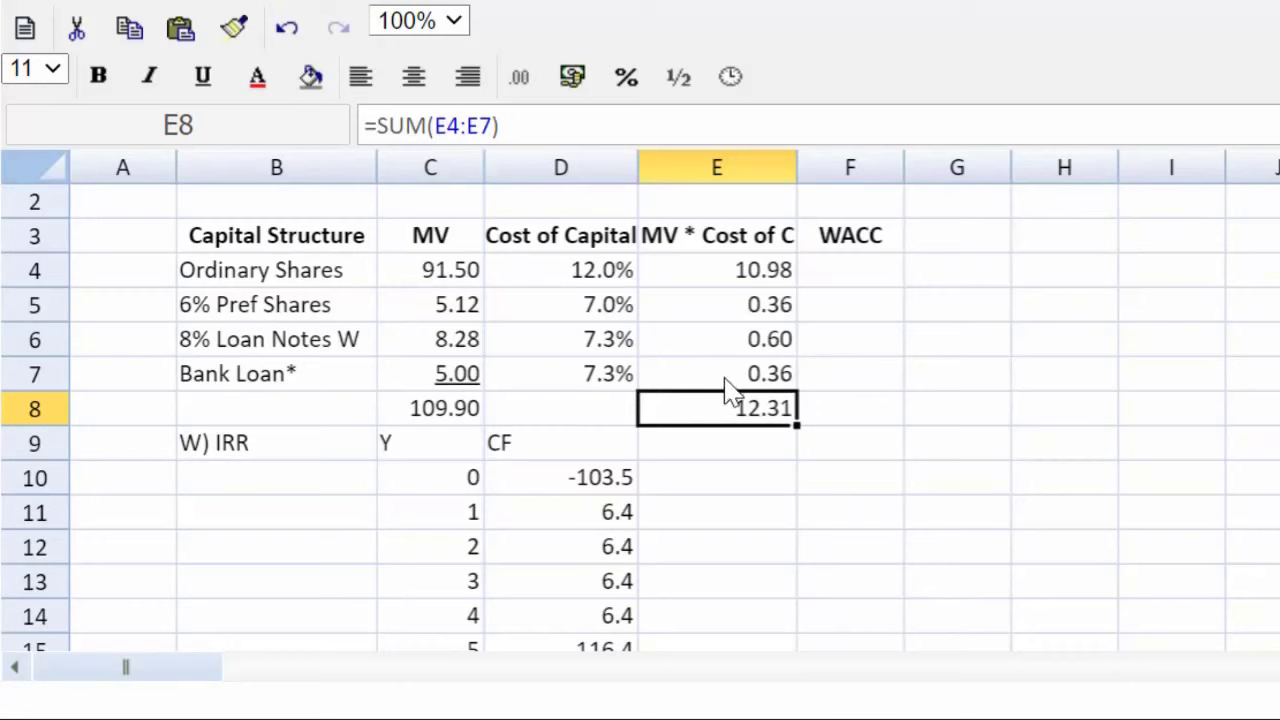
click(712, 373)
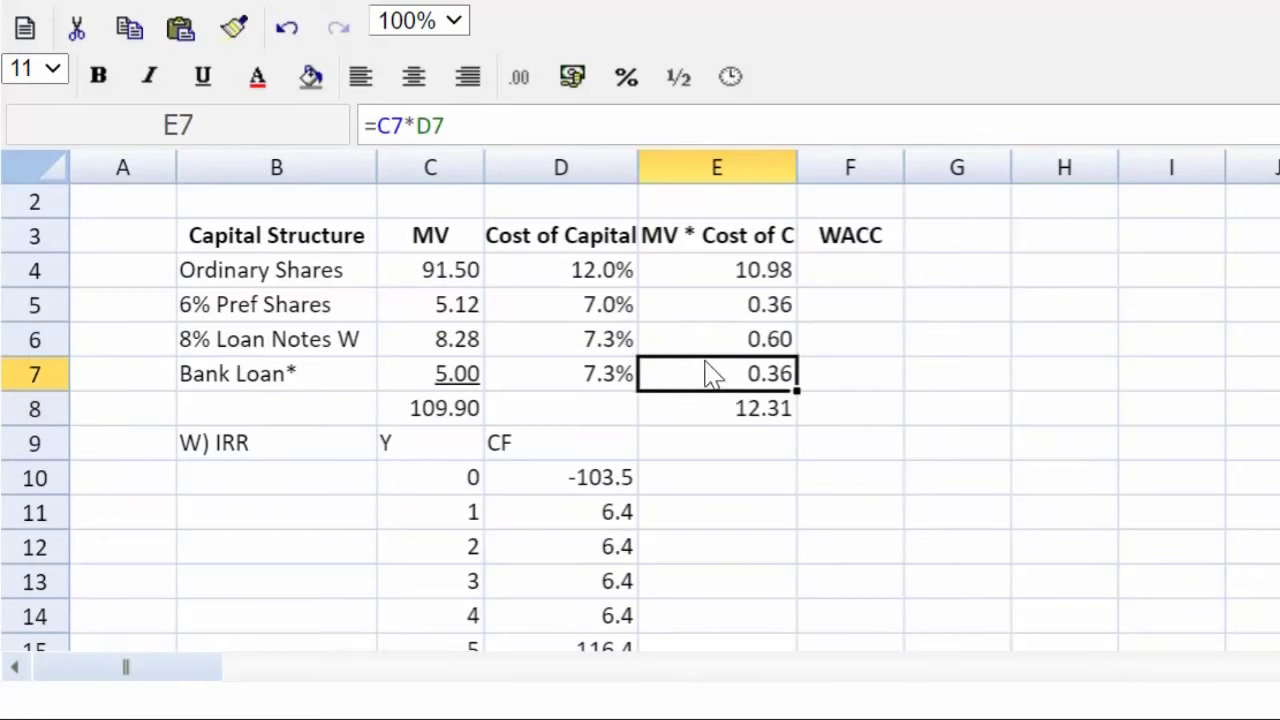
key(ctrl+u)
key(Down)
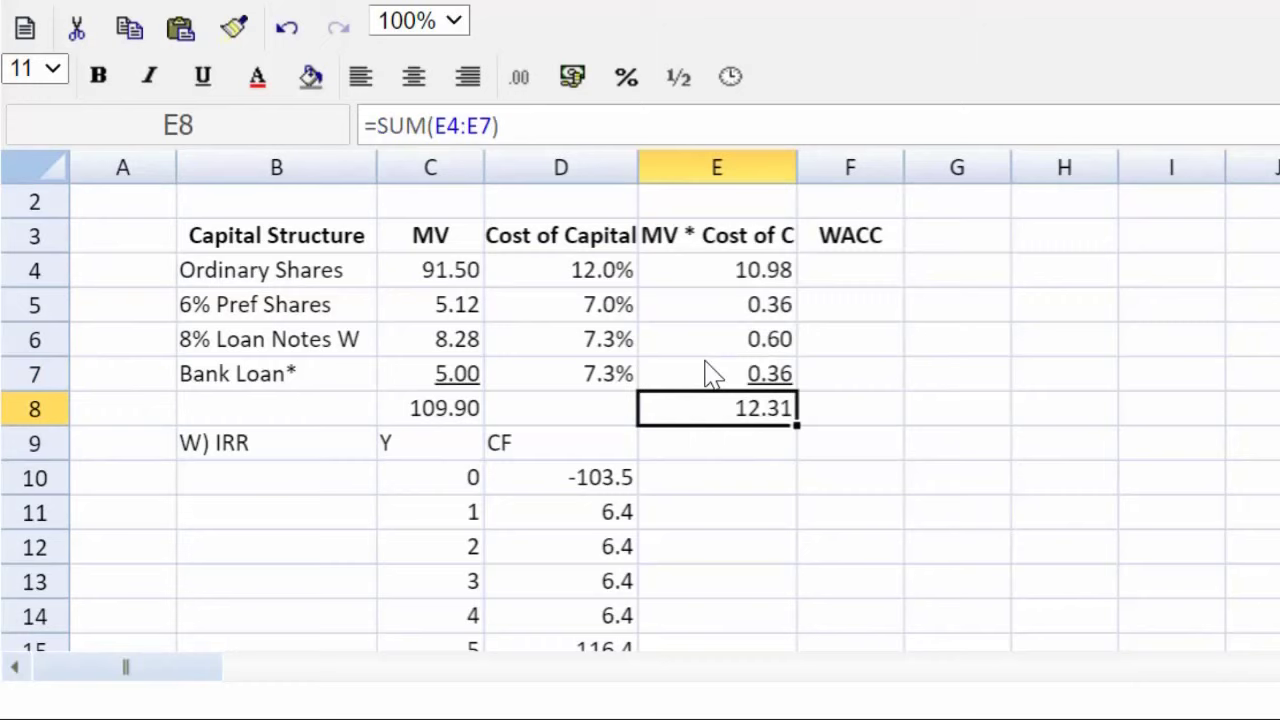
Step: Calculate the WACC in F8 with =E8/C8, dividing the total product by the total market value
key(Right)
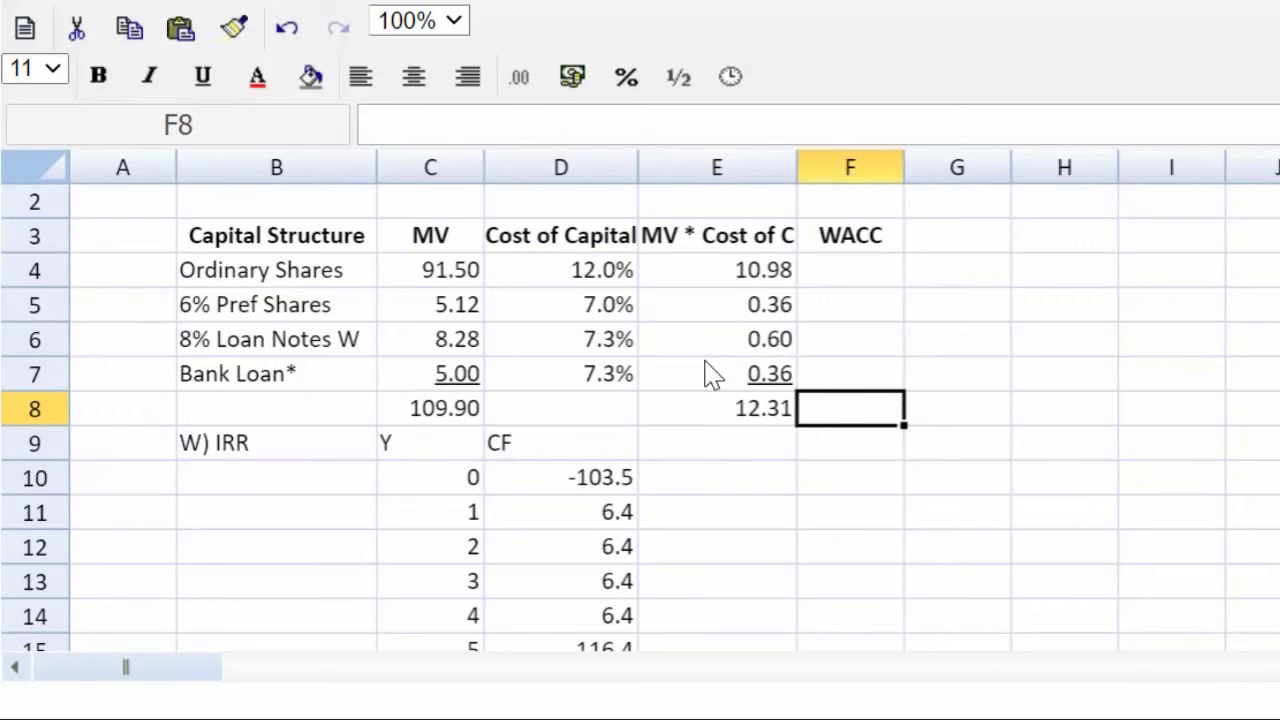
text(=)
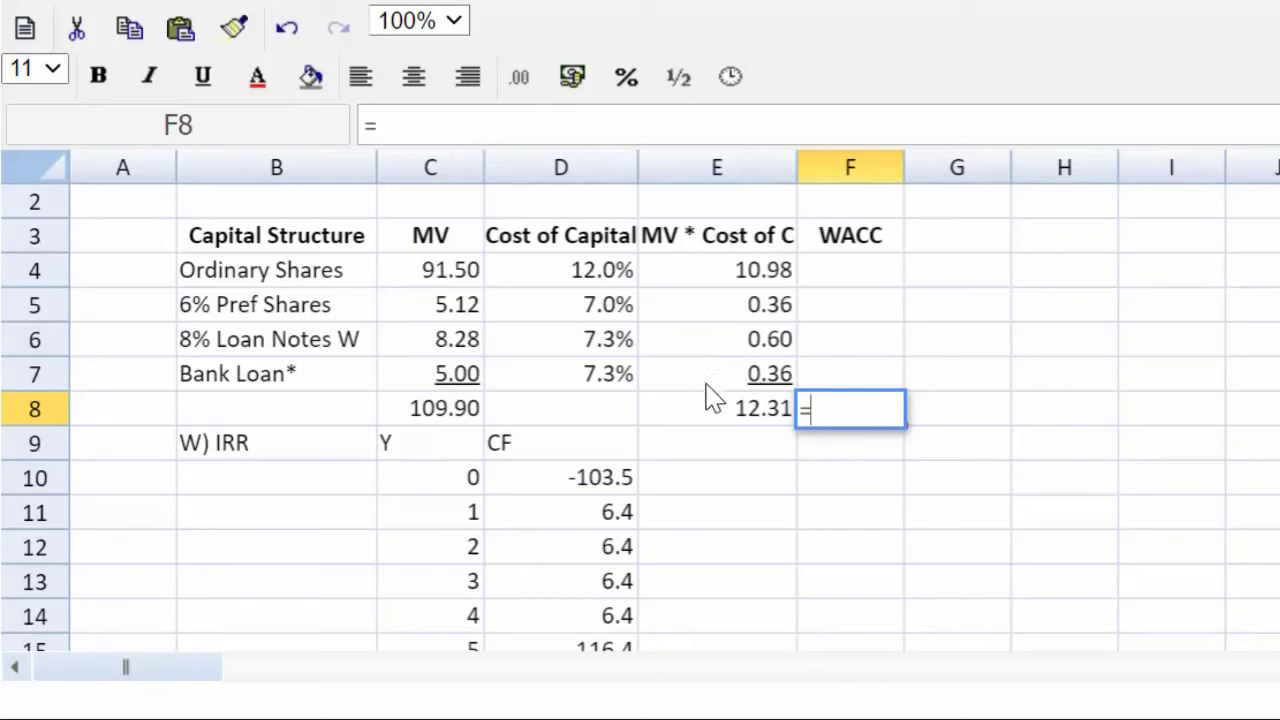
click(717, 414)
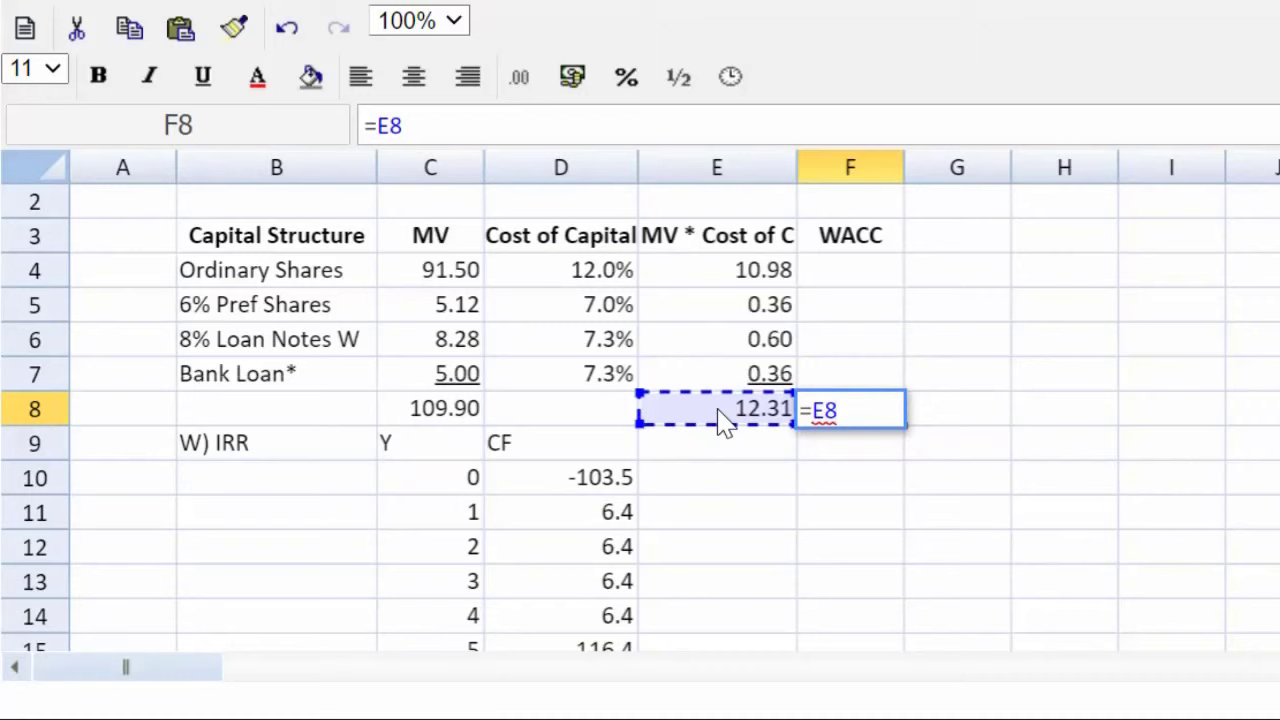
text(/)
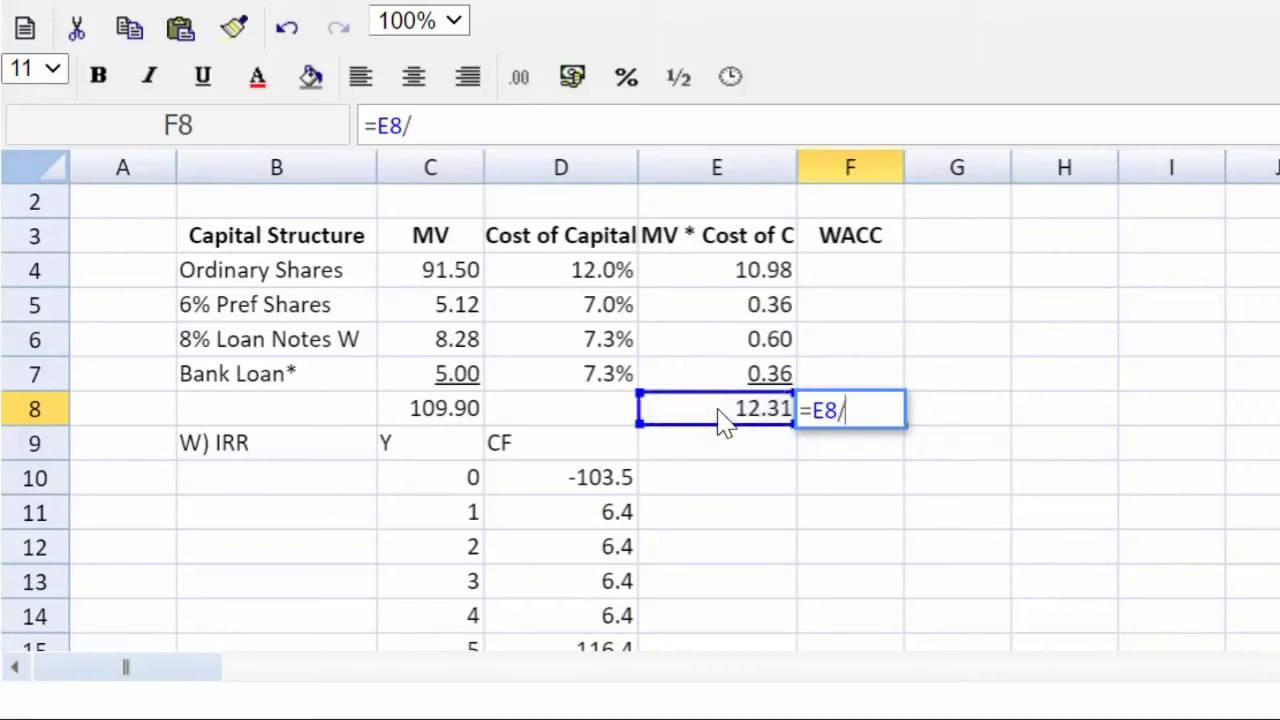
click(414, 406)
key(Return)
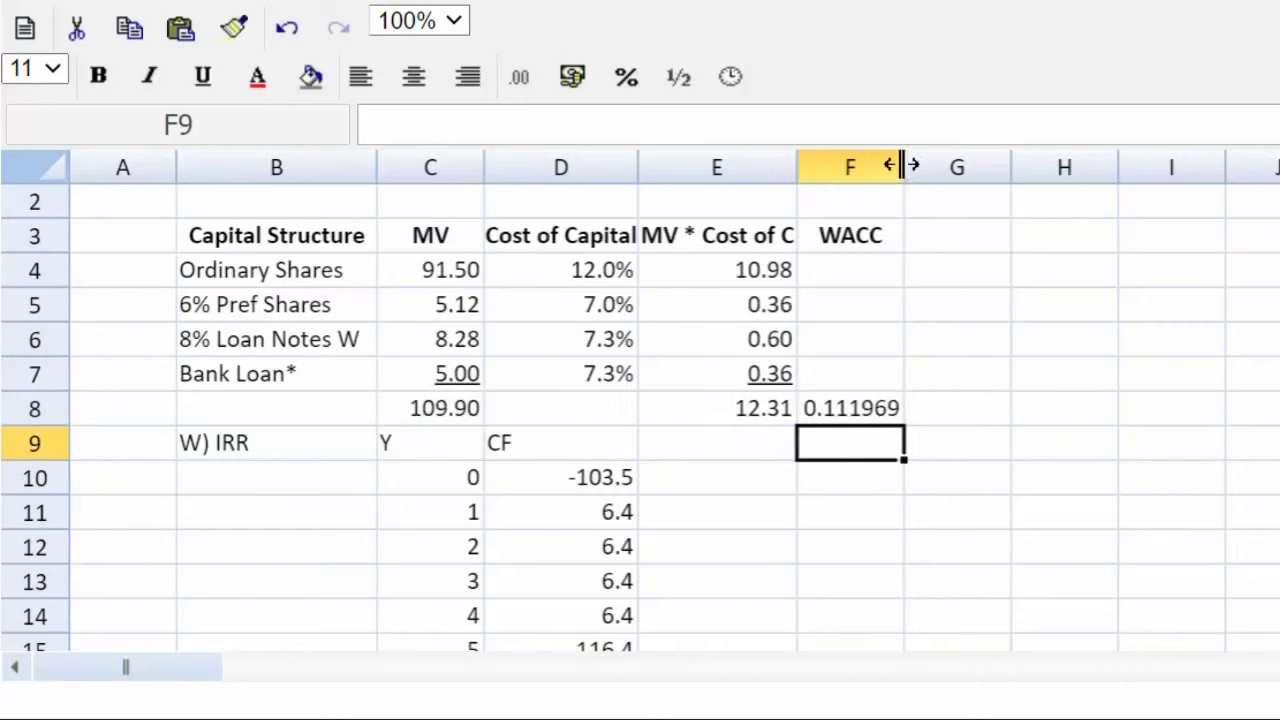
Step: Widen column F slightly and format the WACC result in F8 as a percentage with one decimal, 0.0%
drag(904, 165, 922, 166)
click(894, 412)
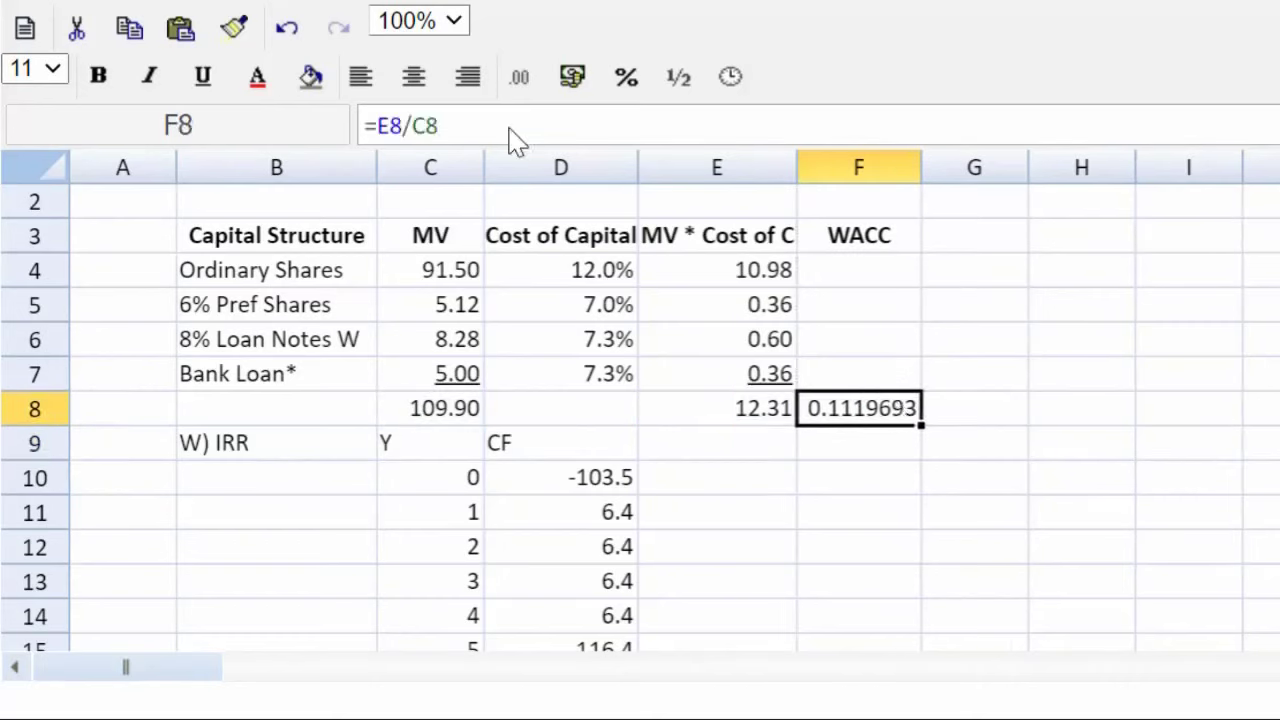
click(626, 80)
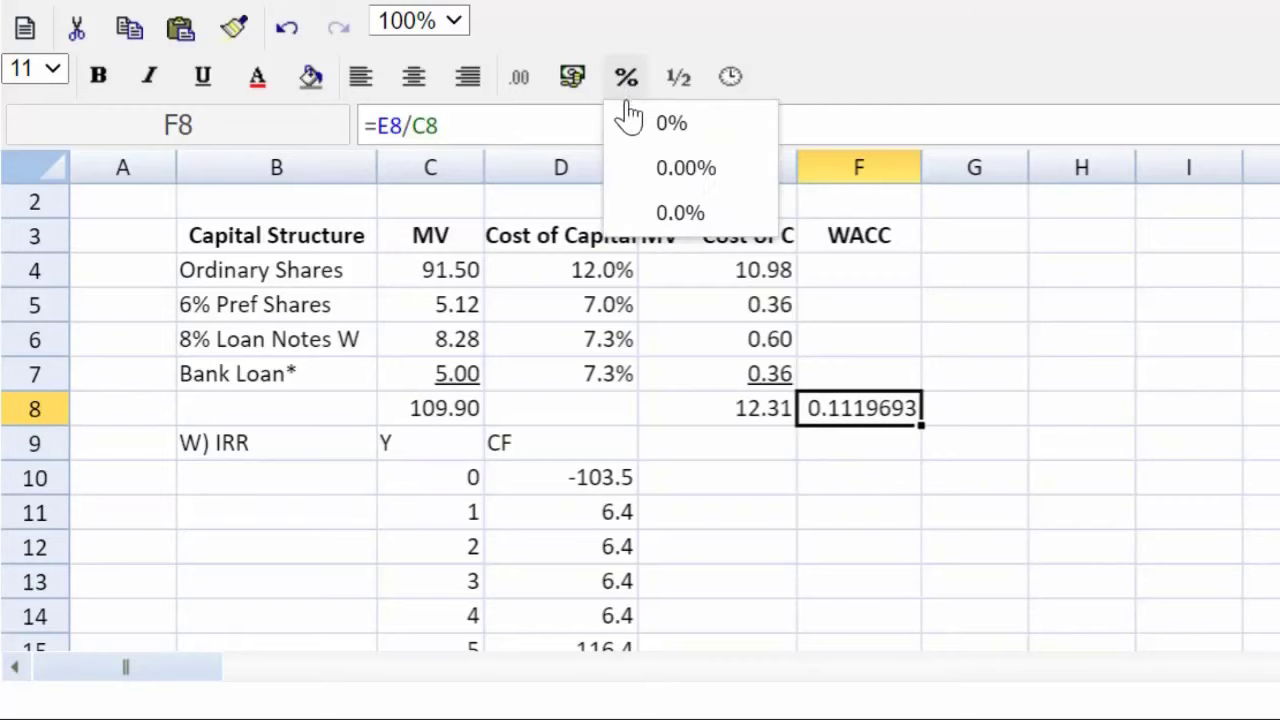
click(680, 213)
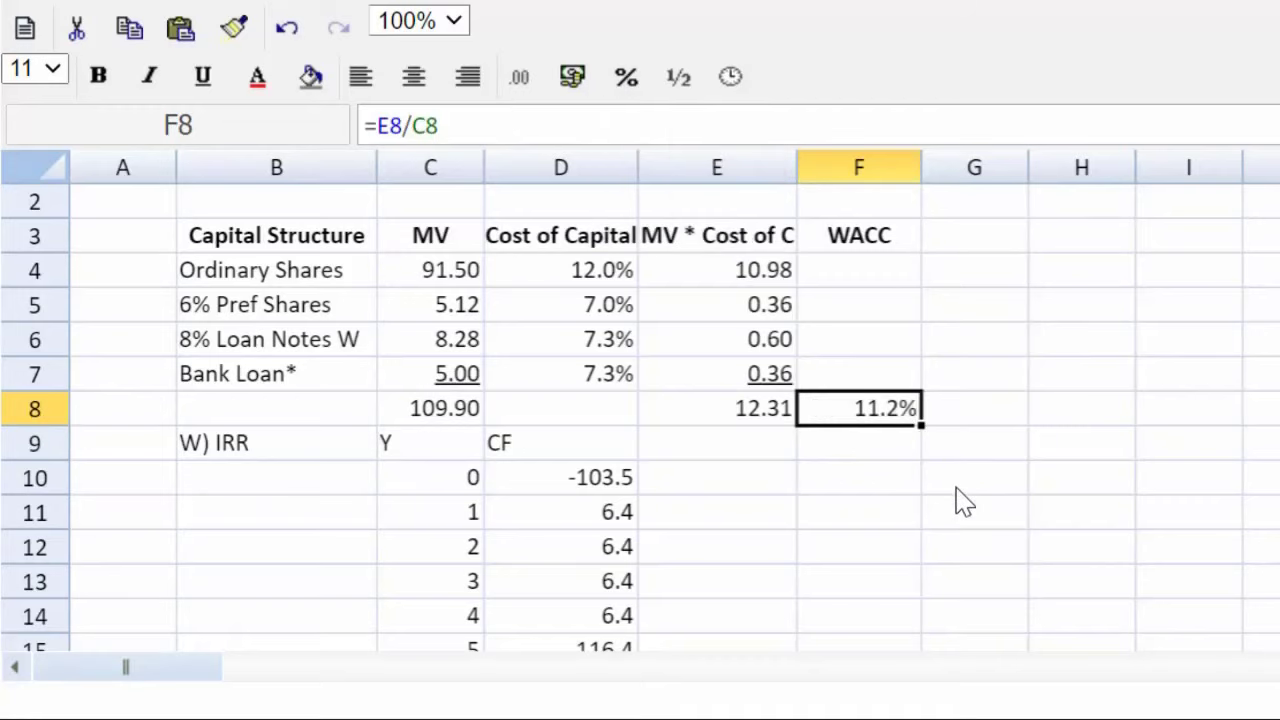
click(963, 490)
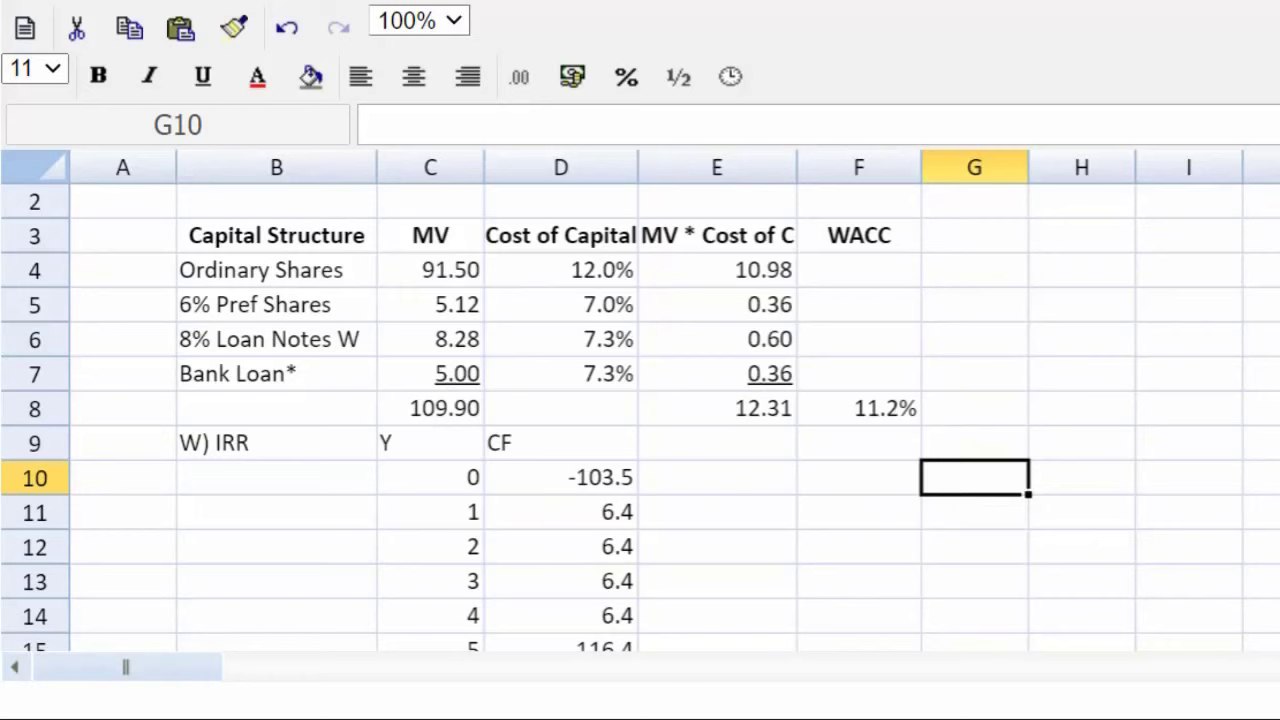
scroll(517, 420, down, 3)
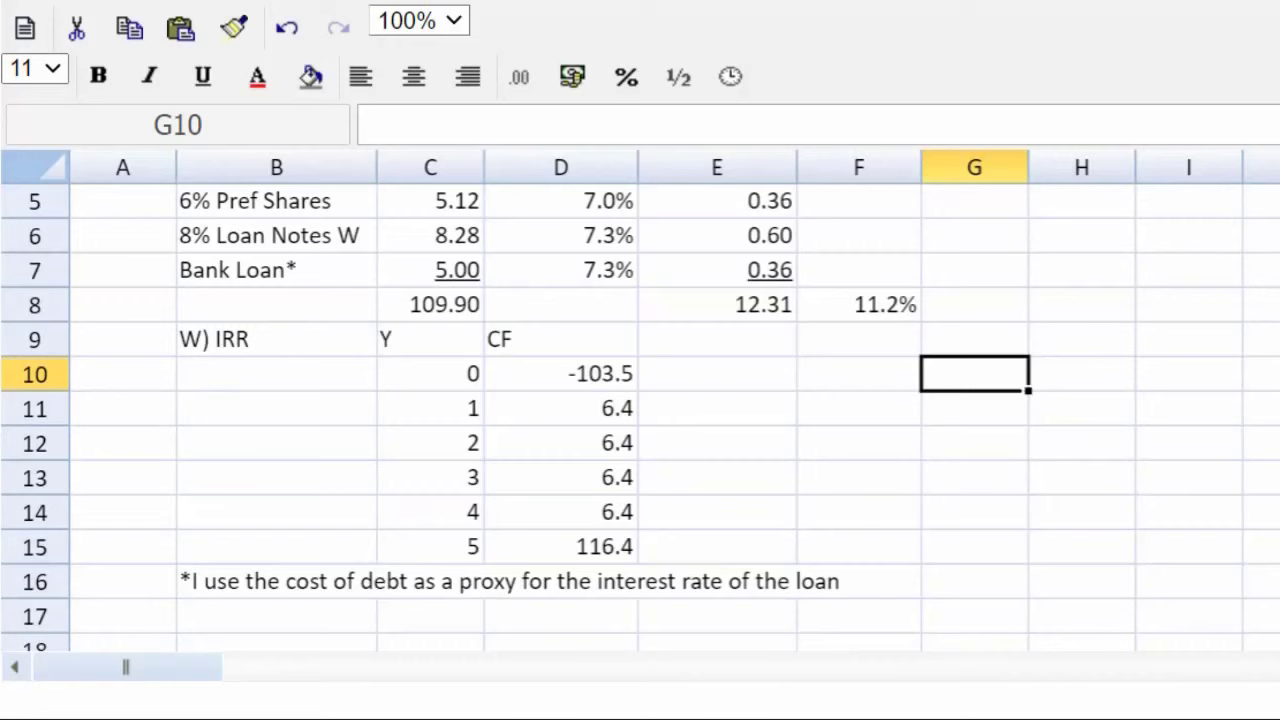
scroll(517, 420, up, 3)
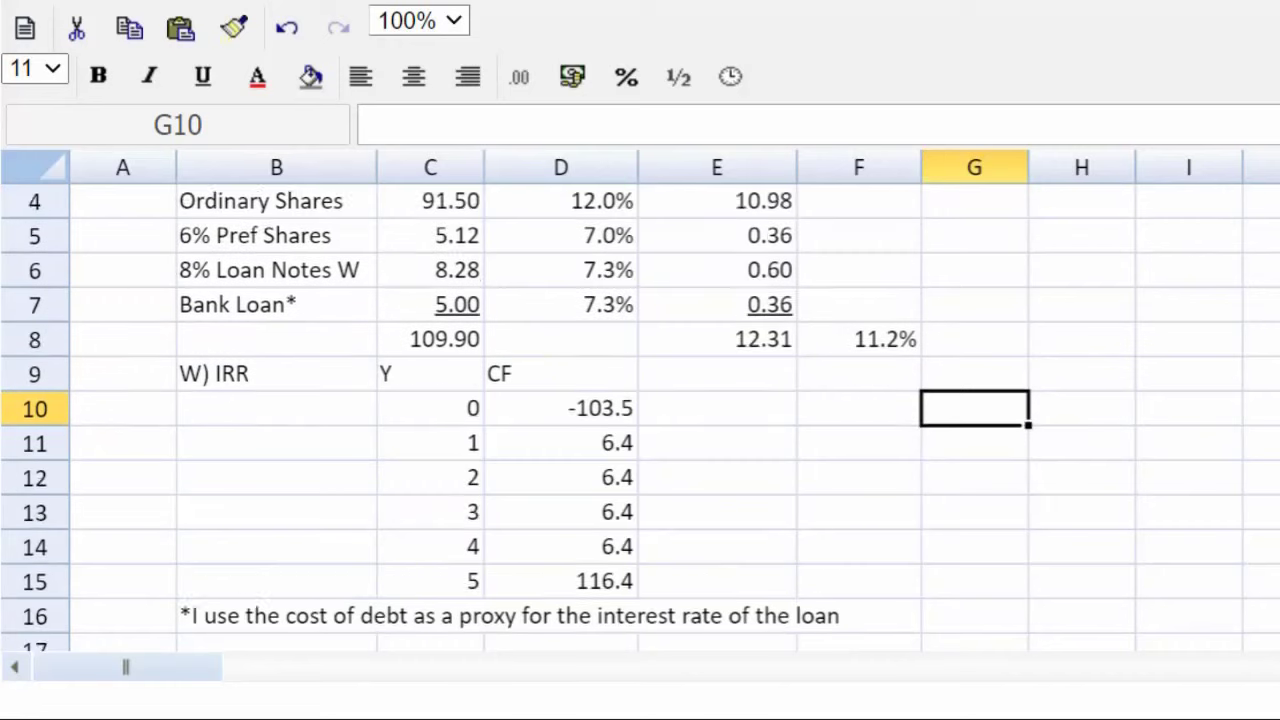